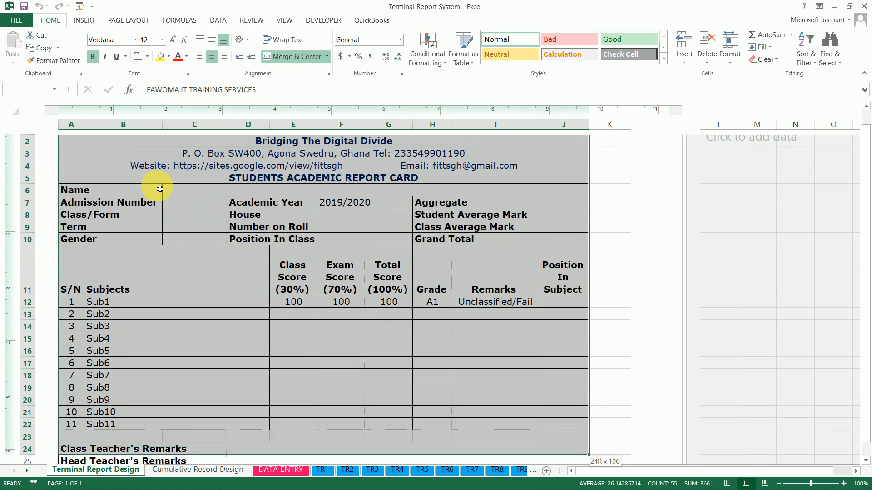
# Copy the report card range A1:J25 from the Terminal Report Design sheet into the blank Word document Terminal Report and Cumulative Record
pyautogui.hotkey('shift', 'Up')
pyautogui.hotkey('shift', 'Up')
pyautogui.hotkey('shift', 'Up')
pyautogui.hotkey('shift', 'Down')
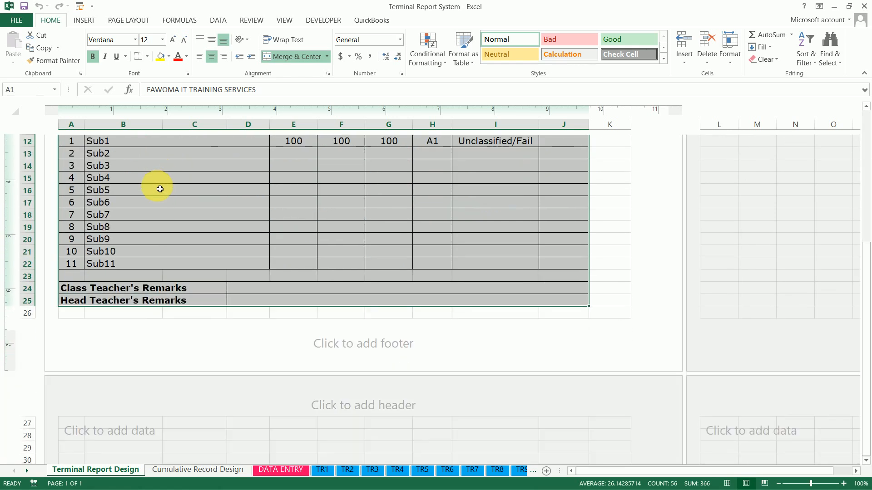
pyautogui.hotkey('ctrl', 'c')
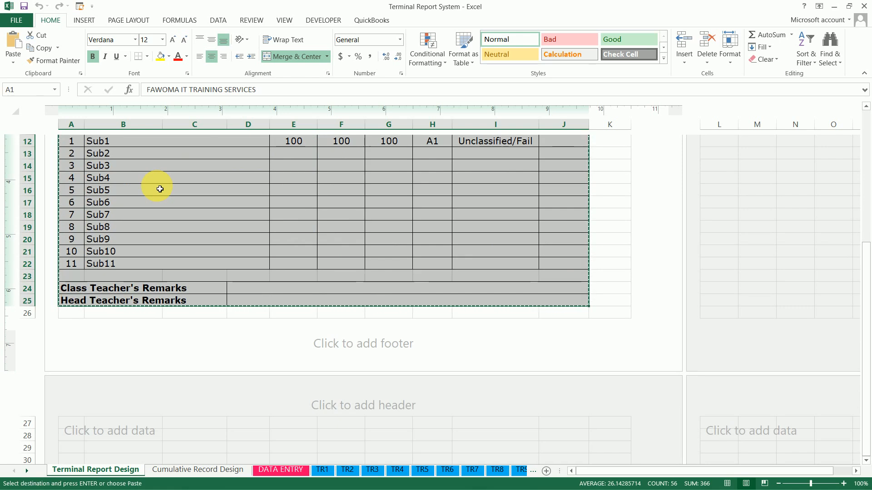
pyautogui.hotkey('alt', 'Tab')
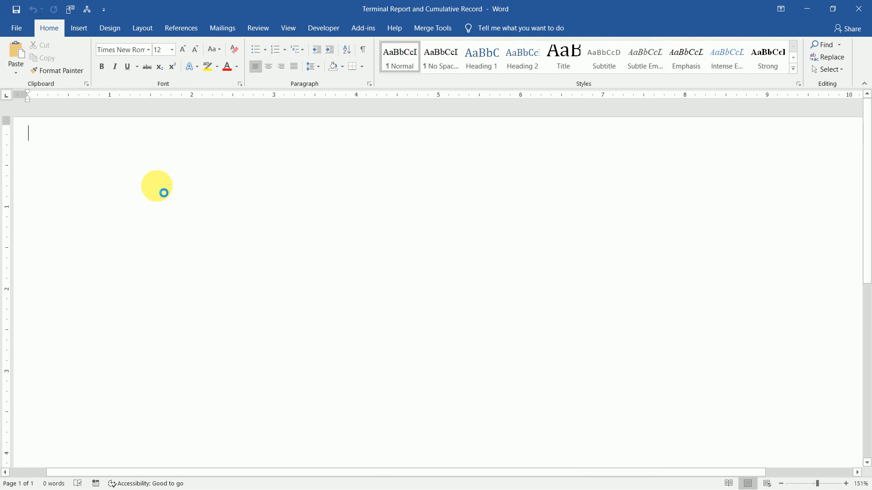
pyautogui.hotkey('ctrl', 'v')
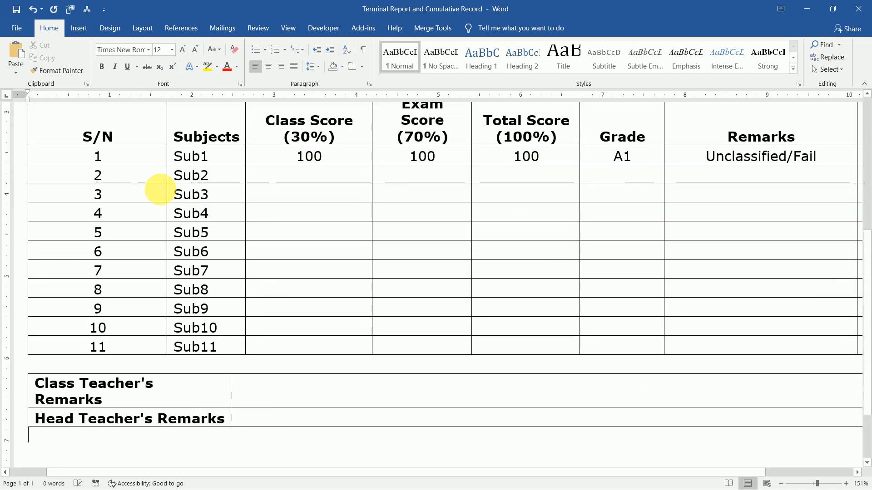
# Narrow the S/N column of the pasted report card so the whole table fits within the page width
pyautogui.click(781, 484)
pyautogui.click(780, 484)
pyautogui.click(781, 484)
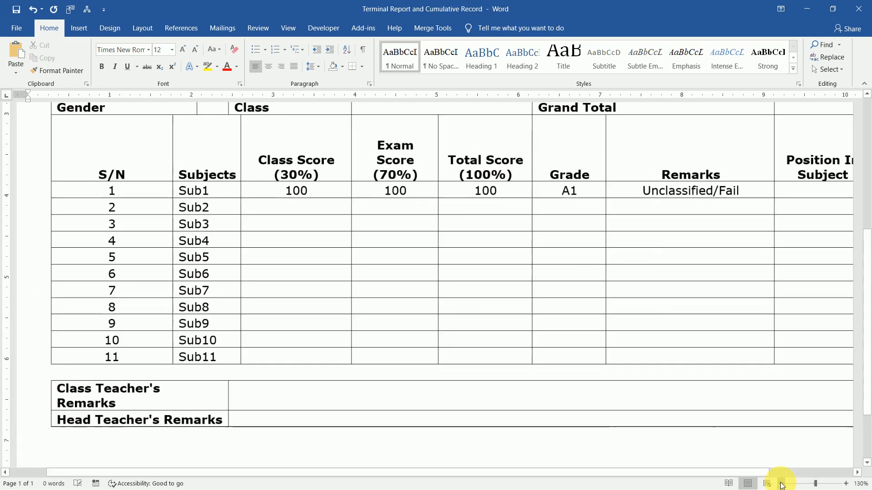
pyautogui.click(781, 484)
pyautogui.click(781, 484)
pyautogui.click(781, 484)
pyautogui.click(781, 484)
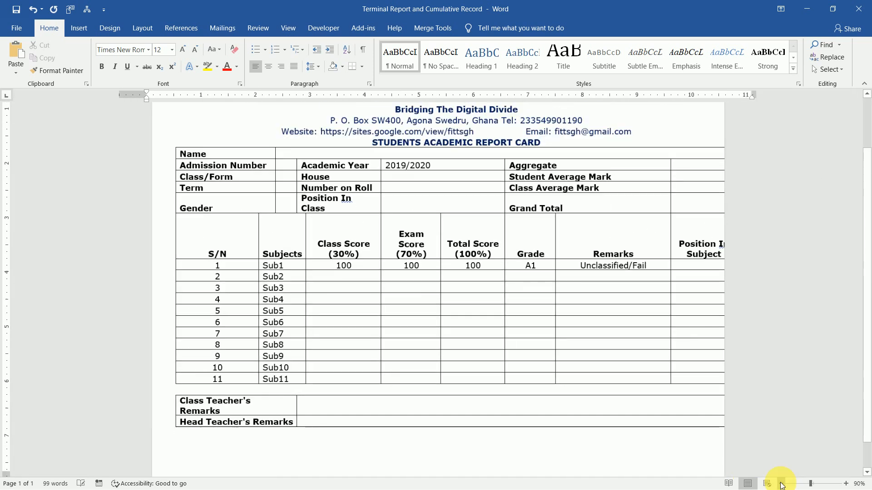
pyautogui.click(781, 484)
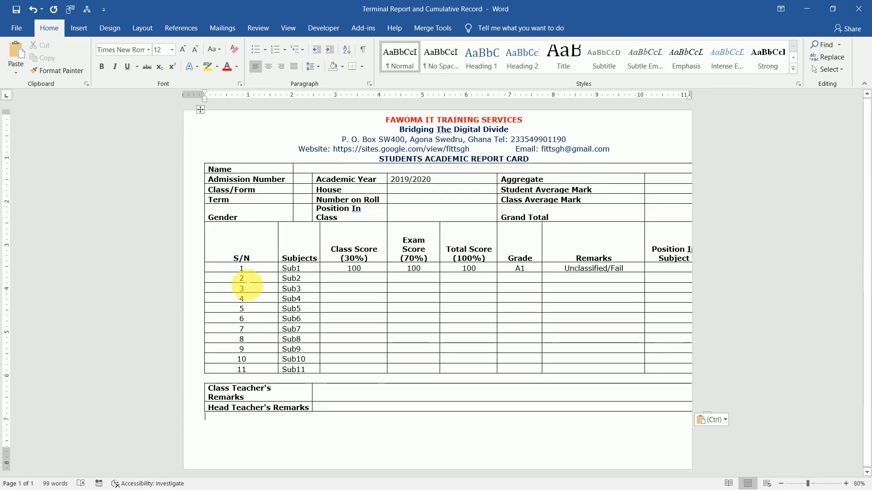
pyautogui.click(244, 279)
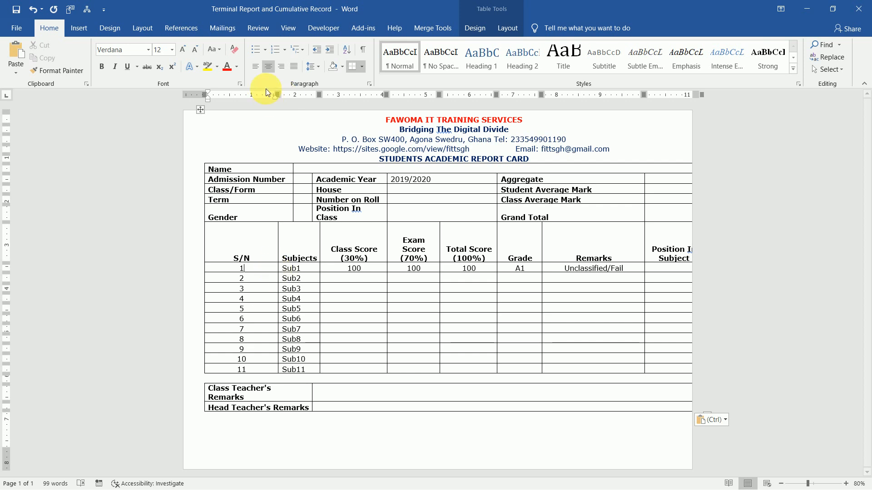
pyautogui.moveTo(281, 95); pyautogui.dragTo(219, 94)
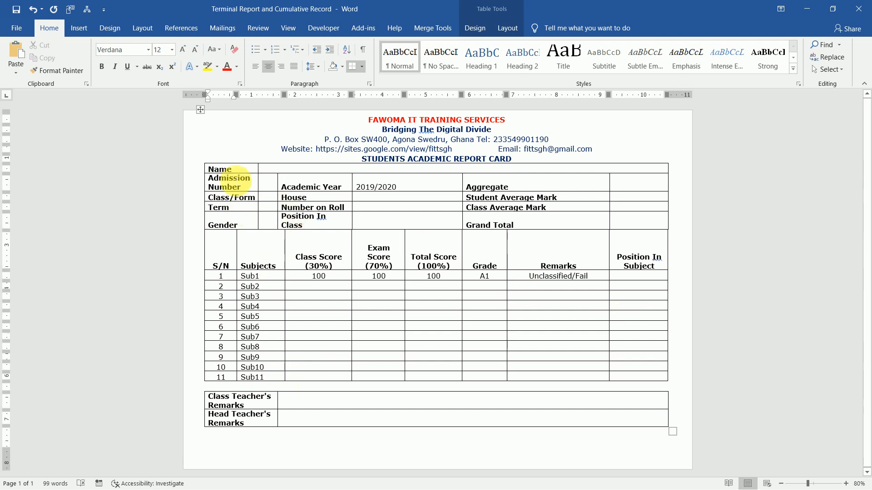
# Set the font size of the entire report card table to 11
pyautogui.click(203, 114)
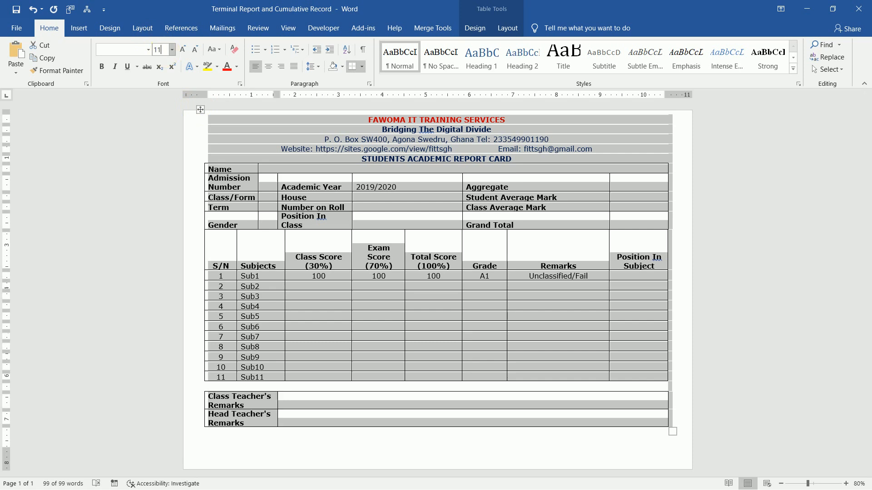
pyautogui.press('Return')
pyautogui.click(424, 298)
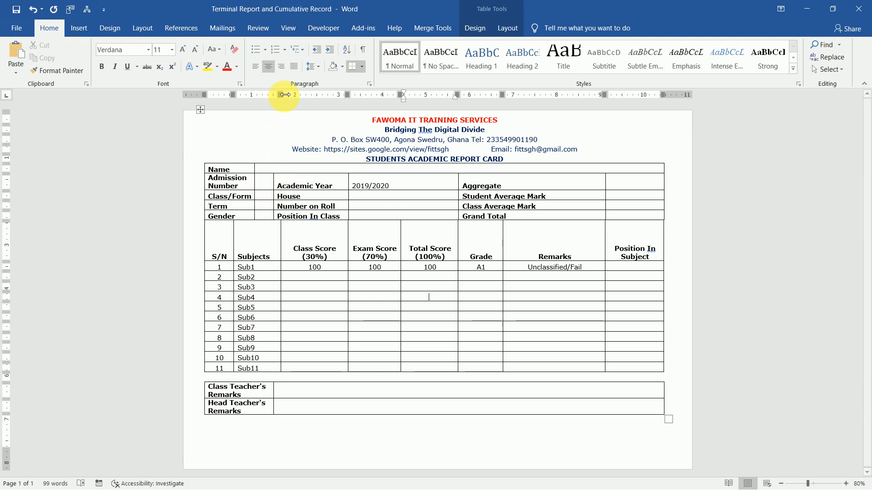
# Replace Sub1 with "Ghanaian Language" and widen the Subjects column just enough to hold it on one line
pyautogui.moveTo(286, 94)
pyautogui.mouseDown()
pyautogui.moveTo(335, 92)
pyautogui.moveTo(311, 91)
pyautogui.mouseUp()
pyautogui.click(273, 270)
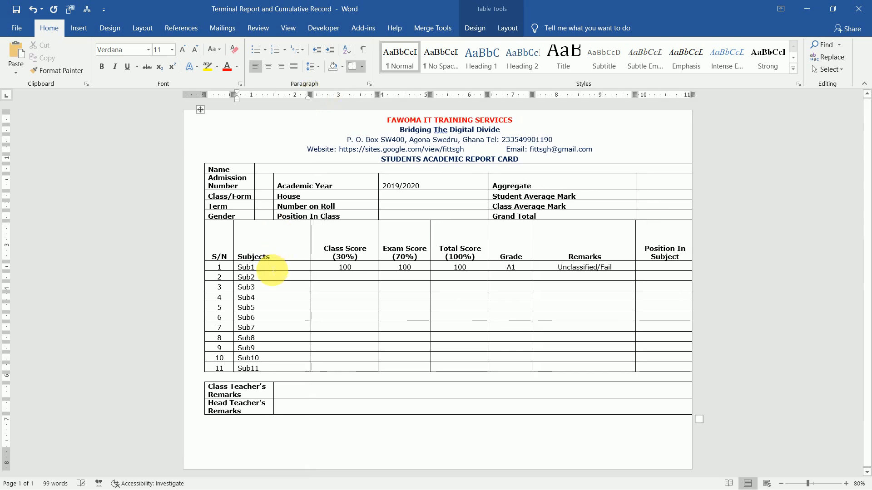
pyautogui.write('G')
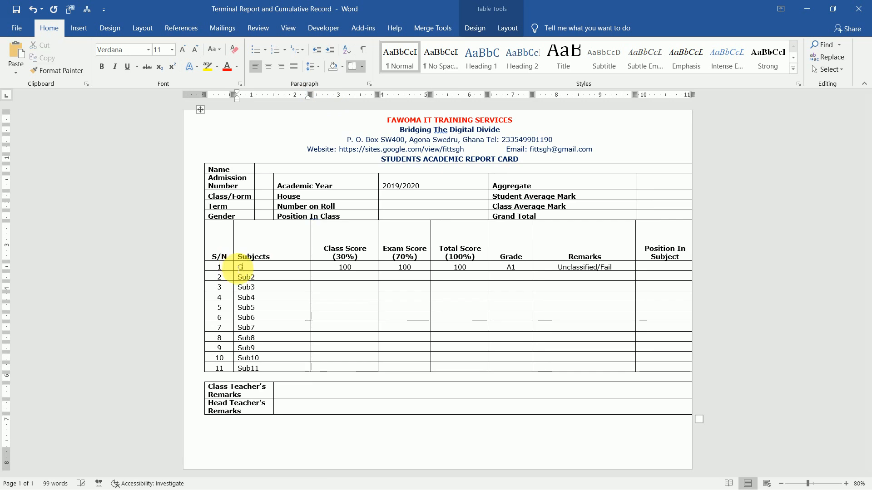
pyautogui.write('hana')
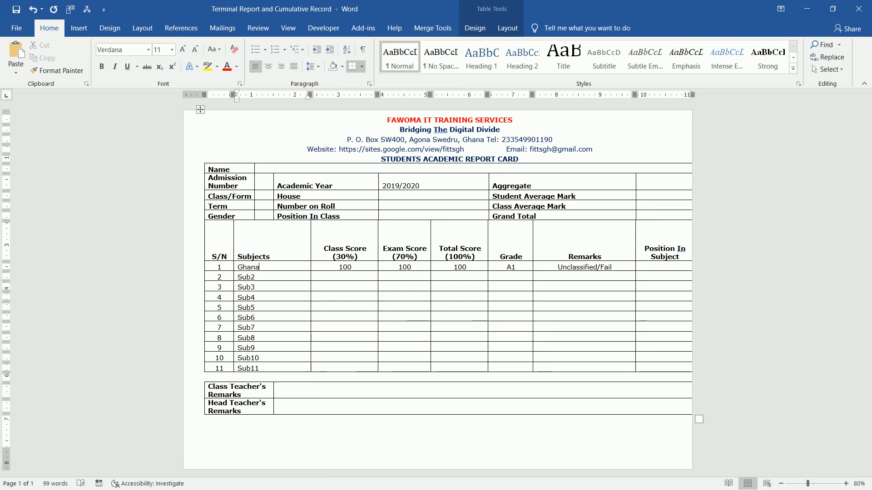
pyautogui.write('ian Language')
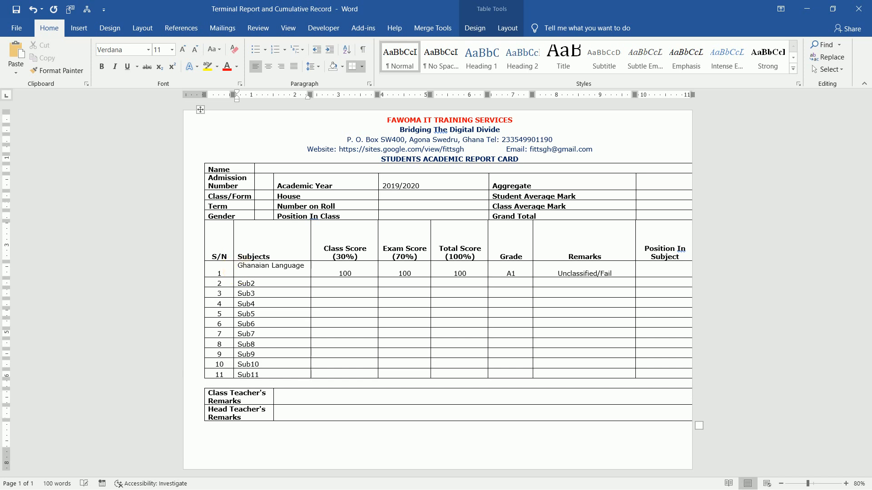
pyautogui.press('BackSpace')
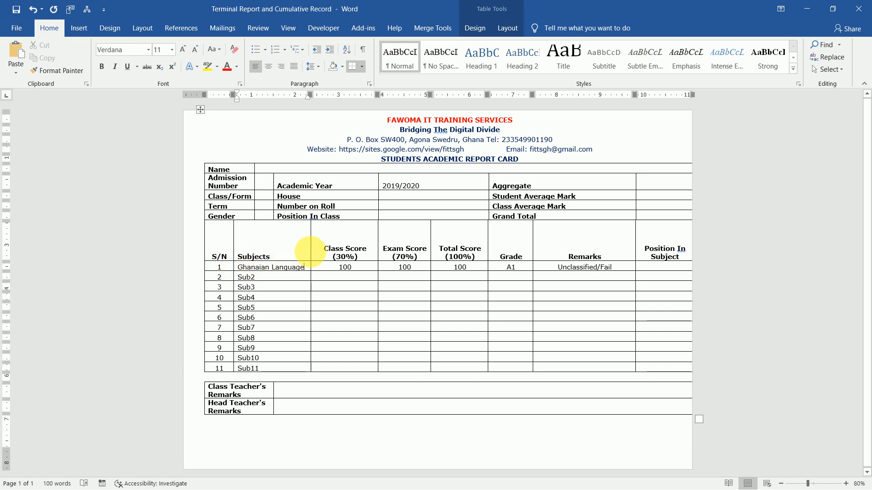
pyautogui.moveTo(317, 258); pyautogui.dragTo(313, 258)
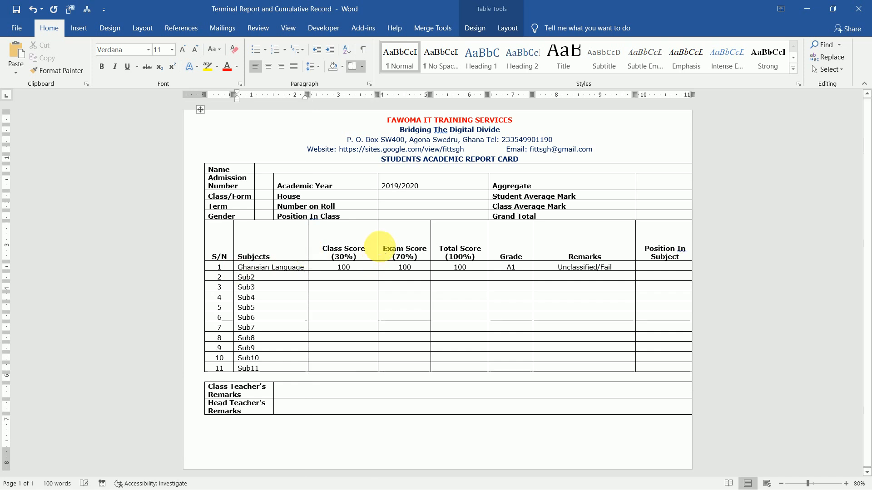
# Narrow the Class Score, Exam Score, Total Score, Grade, Remarks and Position In Subject columns to fit their contents
pyautogui.moveTo(384, 253); pyautogui.dragTo(347, 251)
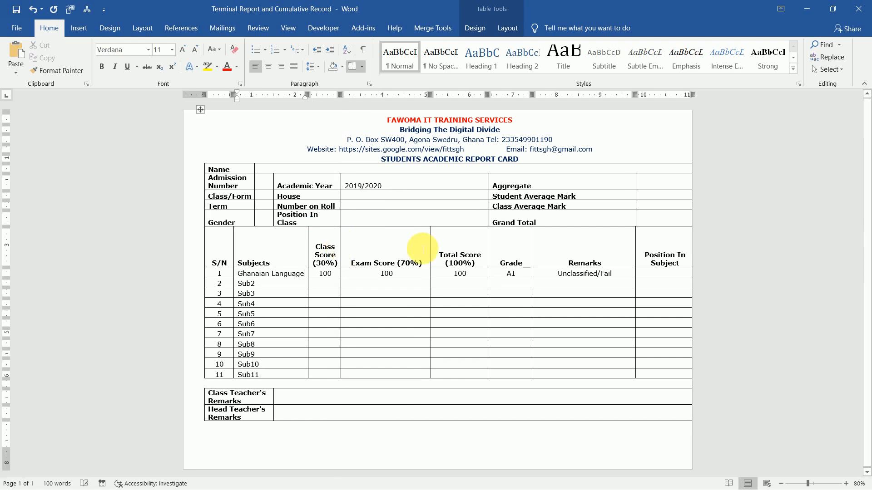
pyautogui.moveTo(426, 250); pyautogui.dragTo(372, 250)
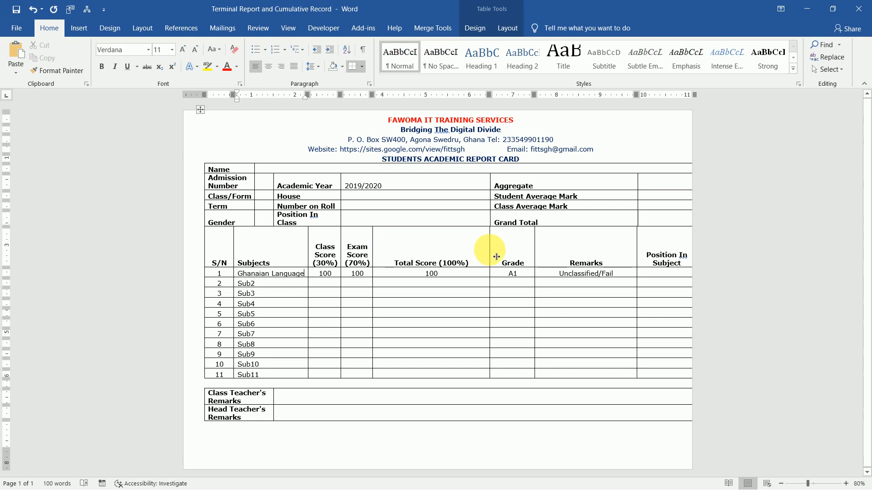
pyautogui.moveTo(496, 257); pyautogui.dragTo(412, 259)
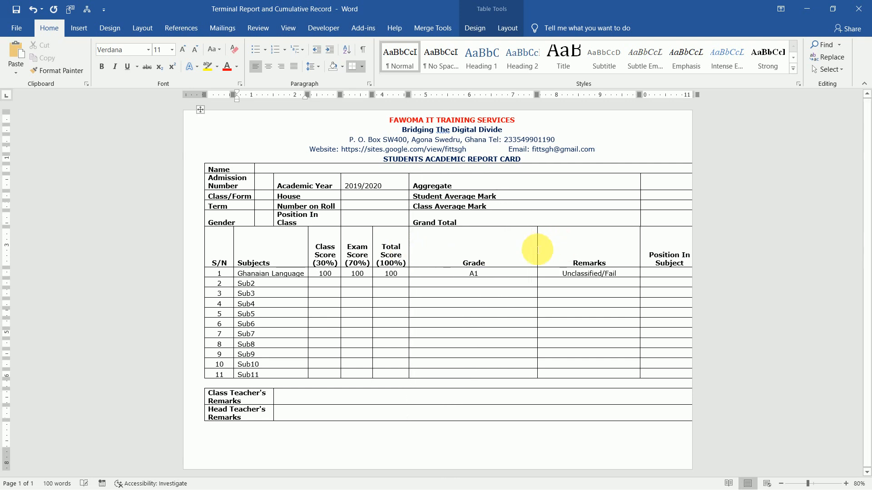
pyautogui.moveTo(543, 252); pyautogui.dragTo(438, 257)
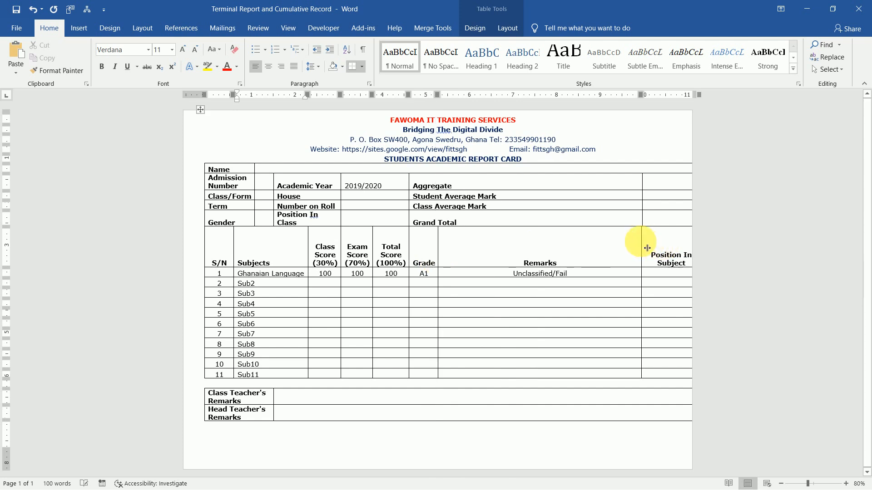
pyautogui.moveTo(646, 248); pyautogui.dragTo(504, 257)
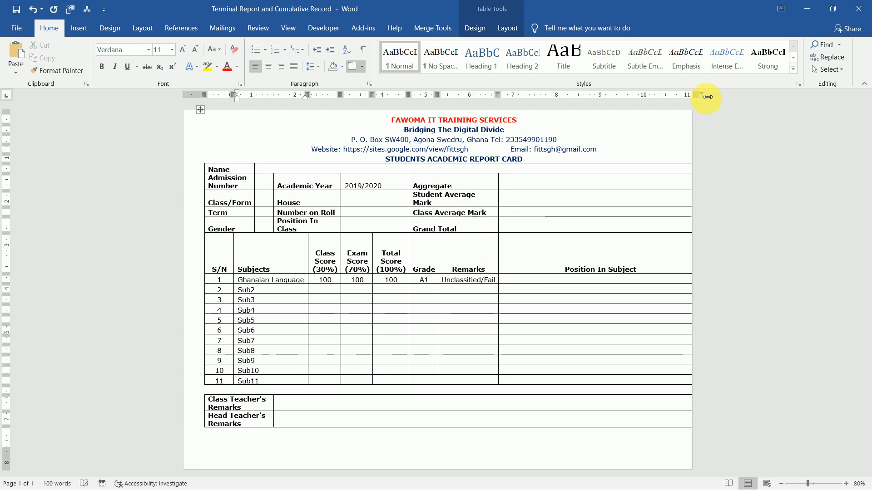
pyautogui.moveTo(707, 96); pyautogui.dragTo(545, 112)
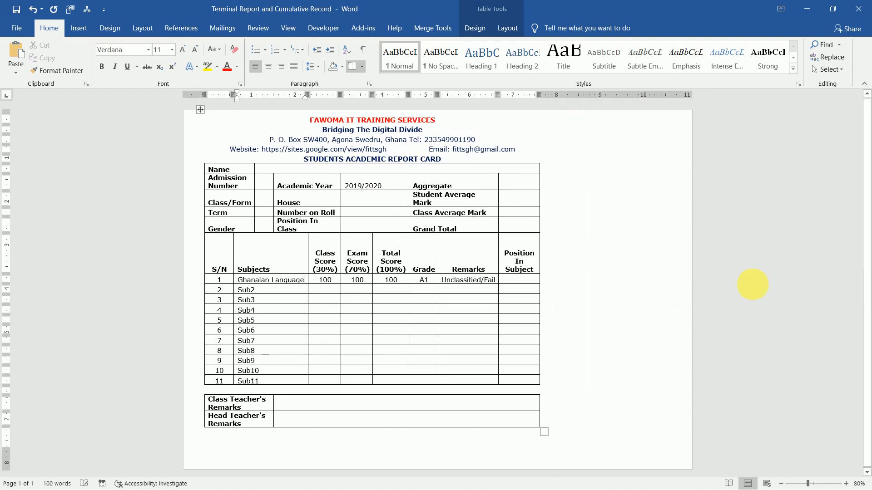
pyautogui.click(598, 295)
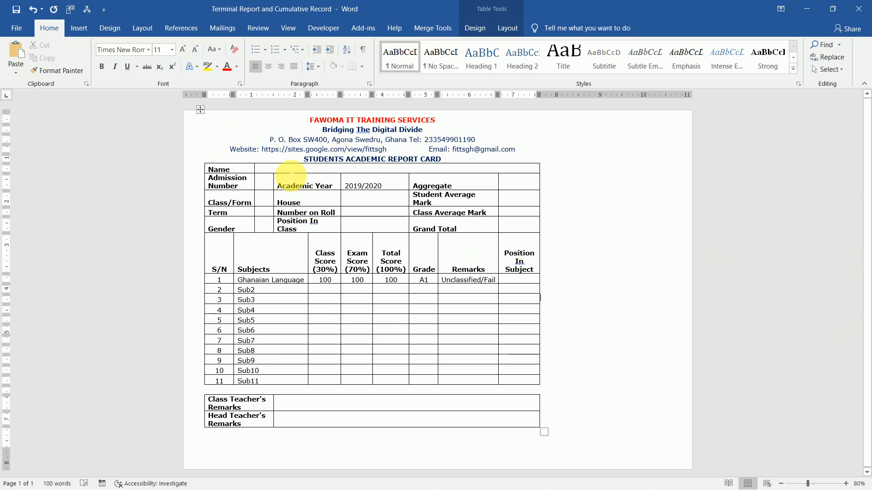
# Widen the label columns holding Admission Number and Academic Year so each of these two labels fits on one line
pyautogui.click(347, 202)
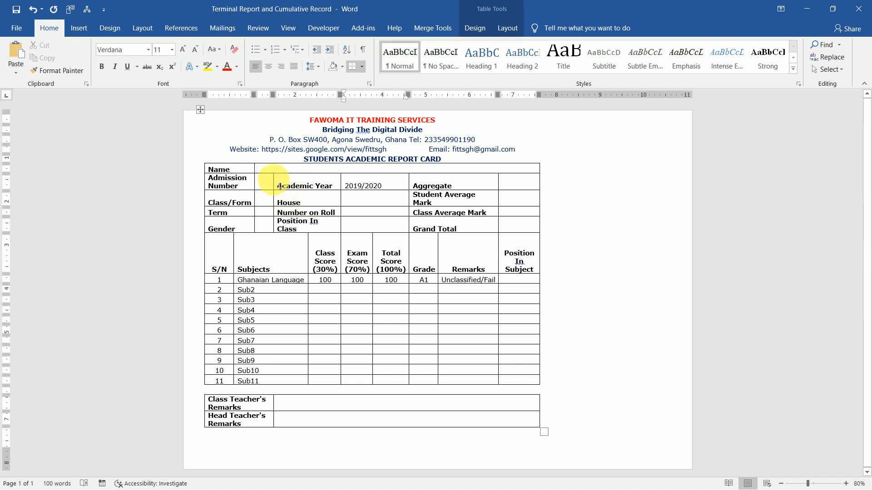
pyautogui.moveTo(275, 186)
pyautogui.mouseDown()
pyautogui.moveTo(288, 186)
pyautogui.moveTo(259, 190)
pyautogui.moveTo(313, 192)
pyautogui.moveTo(283, 190)
pyautogui.mouseUp()
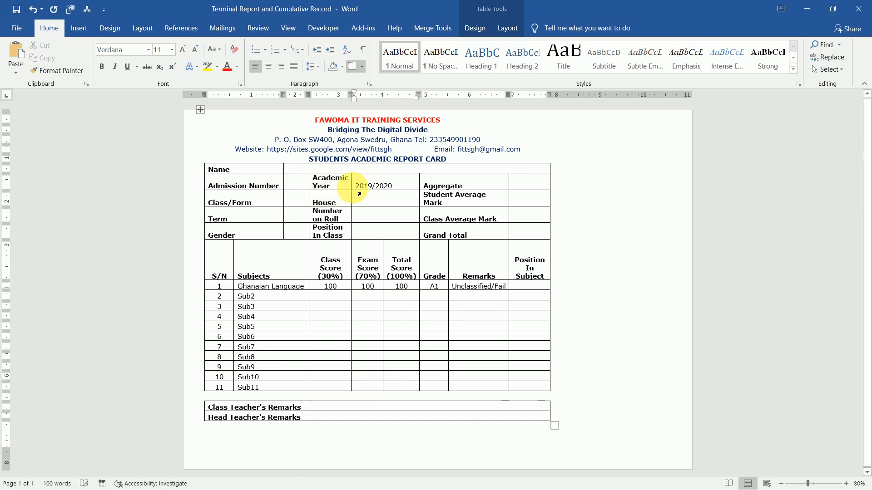
pyautogui.moveTo(357, 193); pyautogui.dragTo(376, 192)
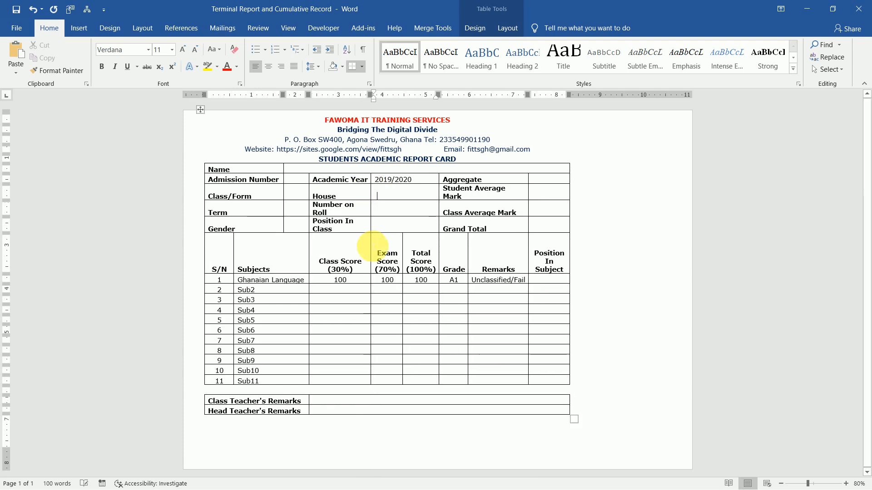
# Tighten the columns from Class Score through Position In Subject again, stacking the score and position headings over three lines
pyautogui.moveTo(377, 251); pyautogui.dragTo(356, 253)
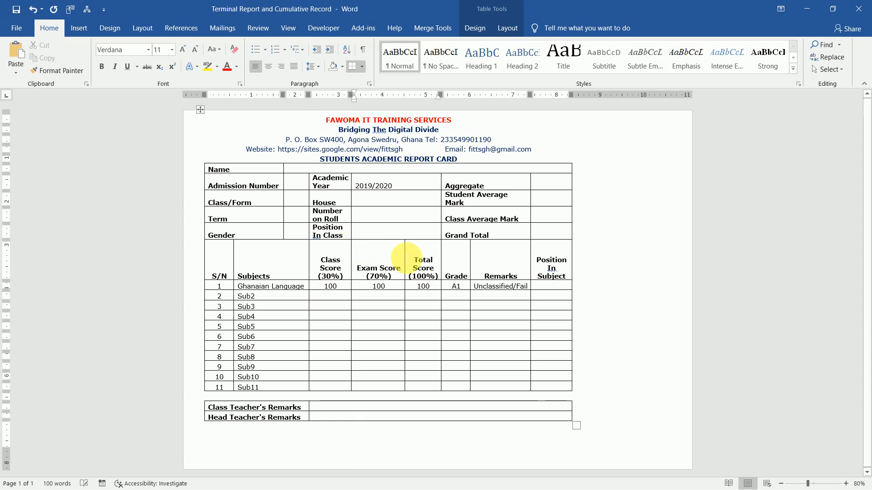
pyautogui.moveTo(410, 261); pyautogui.dragTo(383, 262)
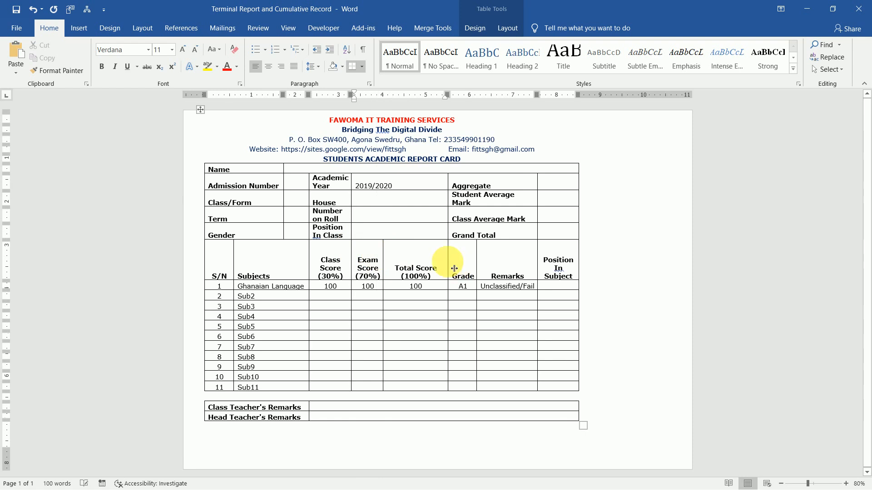
pyautogui.moveTo(452, 268); pyautogui.dragTo(423, 268)
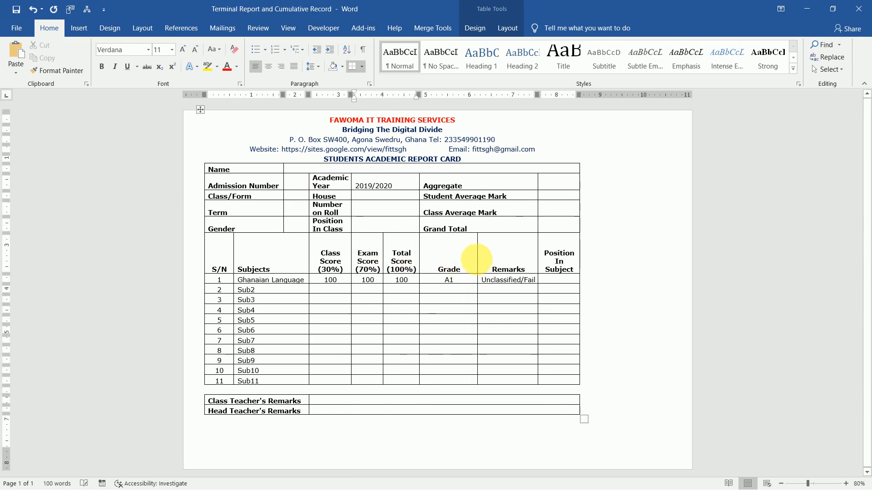
pyautogui.moveTo(483, 266); pyautogui.dragTo(456, 268)
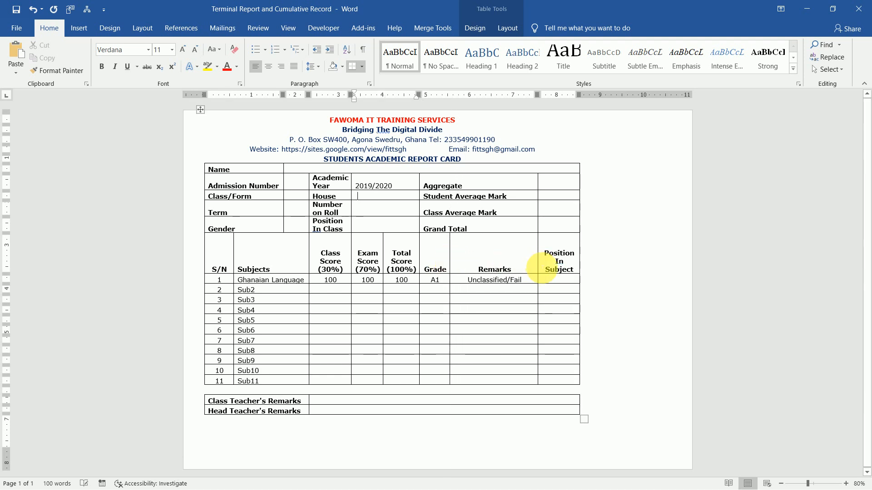
pyautogui.moveTo(541, 272); pyautogui.dragTo(510, 270)
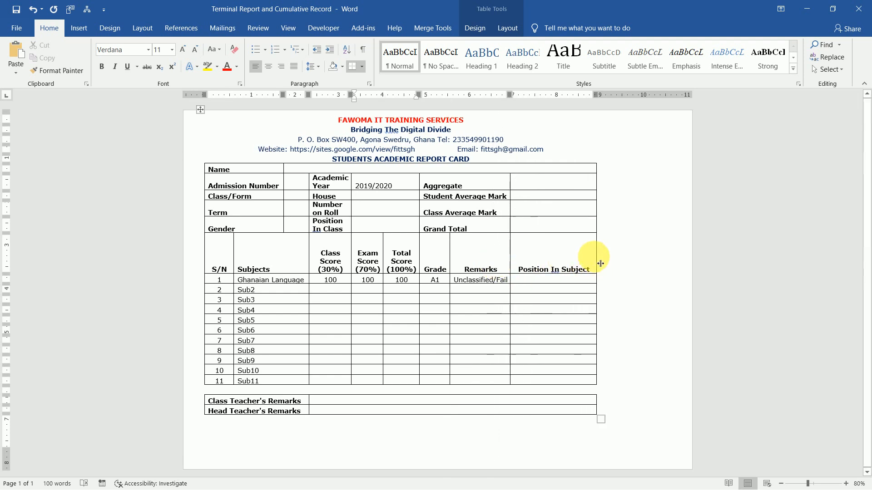
pyautogui.moveTo(600, 263); pyautogui.dragTo(557, 265)
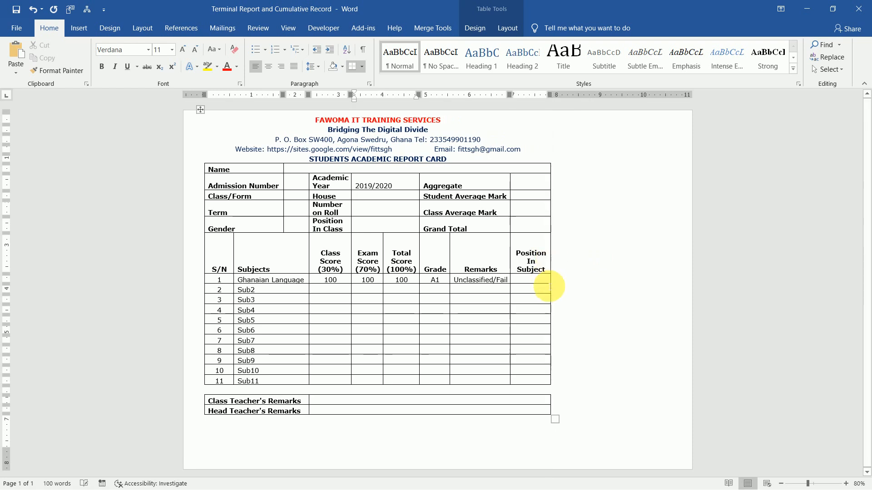
pyautogui.click(549, 283)
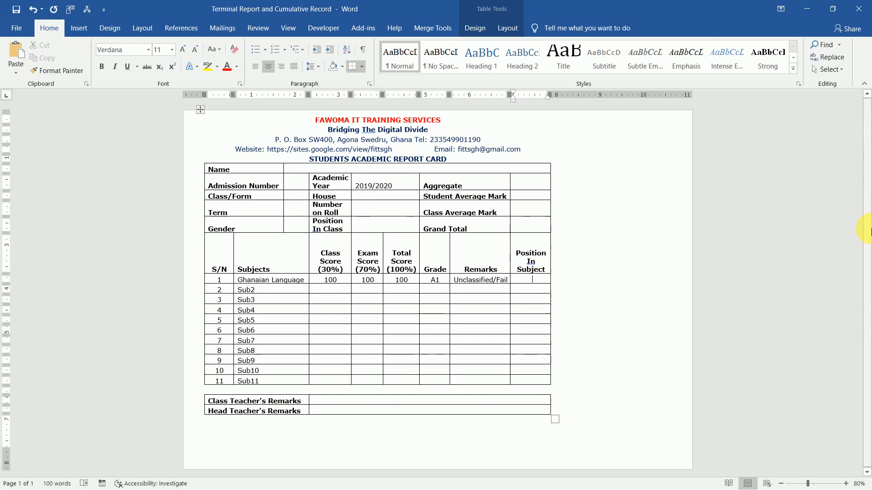
pyautogui.click(608, 389)
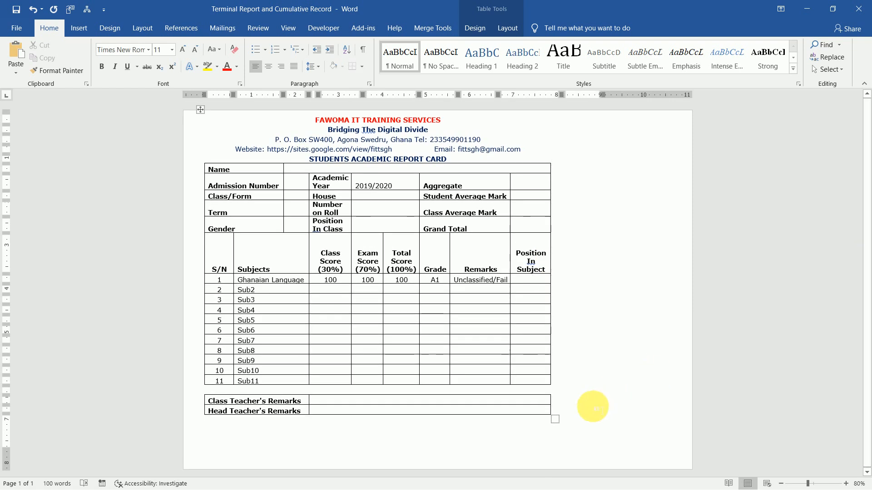
pyautogui.press('Return')
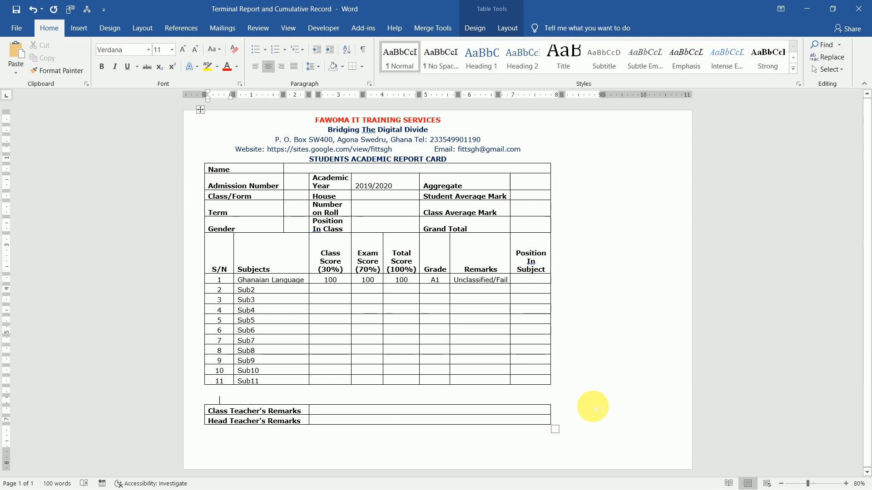
pyautogui.hotkey('ctrl', 'l')
pyautogui.hotkey('ctrl', 'z')
pyautogui.hotkey('ctrl', 'z')
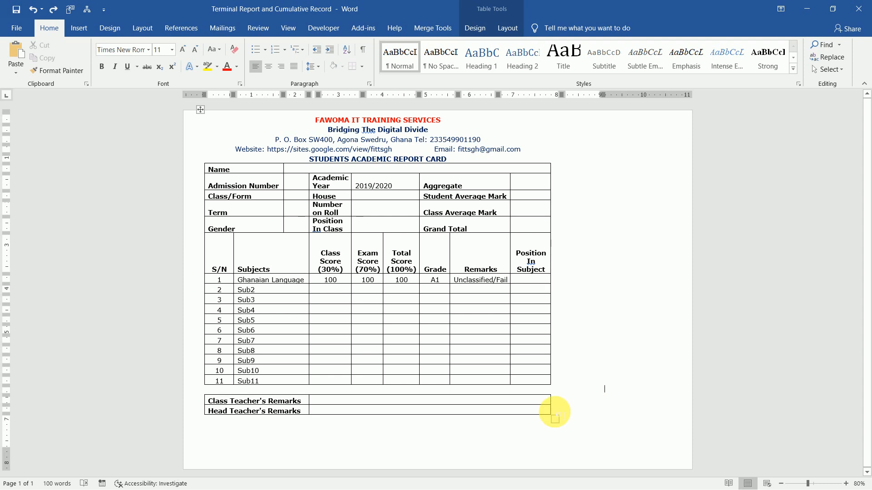
pyautogui.click(558, 415)
pyautogui.press('Return')
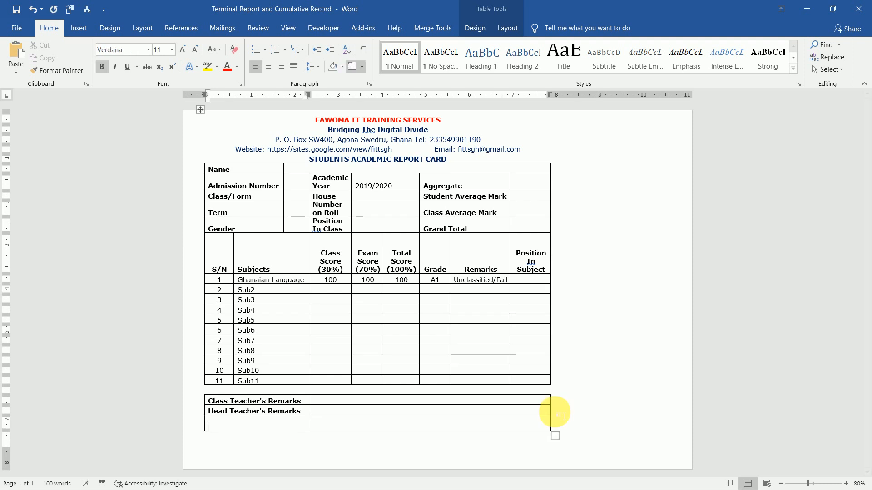
pyautogui.hotkey('ctrl', 'z')
pyautogui.hotkey('ctrl', 'z')
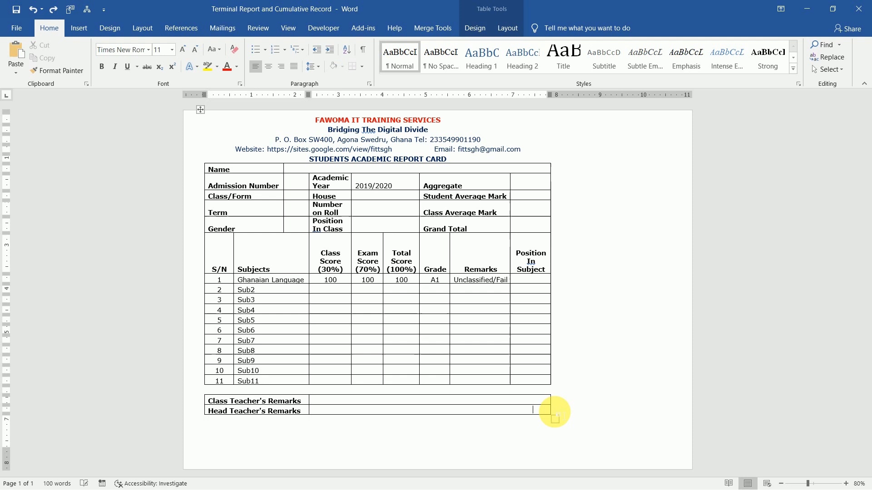
# Add an empty paragraph below the table and shift the whole report card table slightly right and down on the page
pyautogui.click(555, 418)
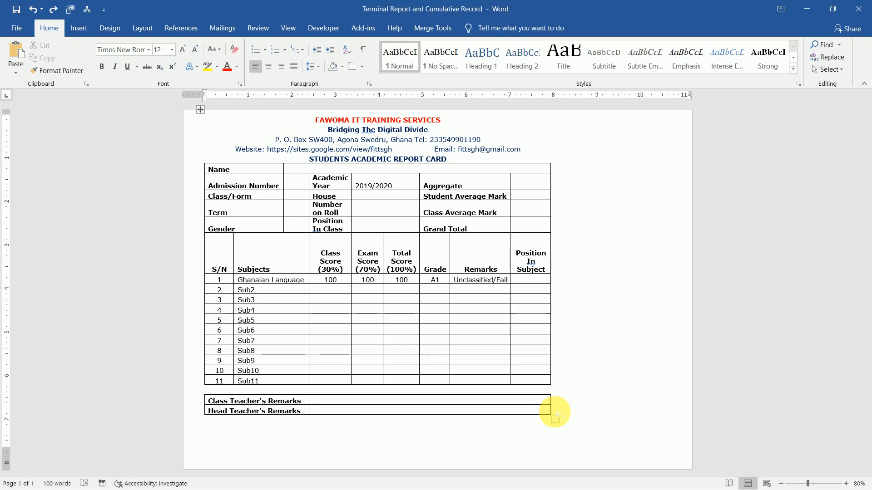
pyautogui.press('Return')
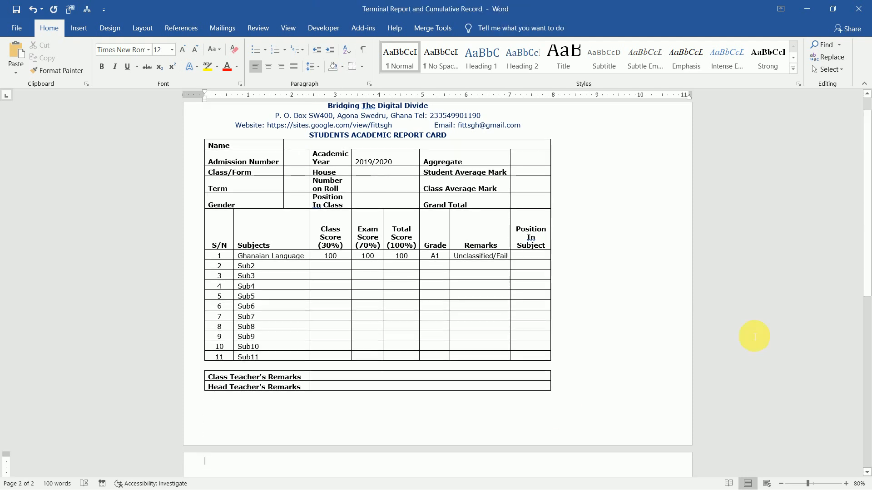
pyautogui.scroll(1, 797, 165)
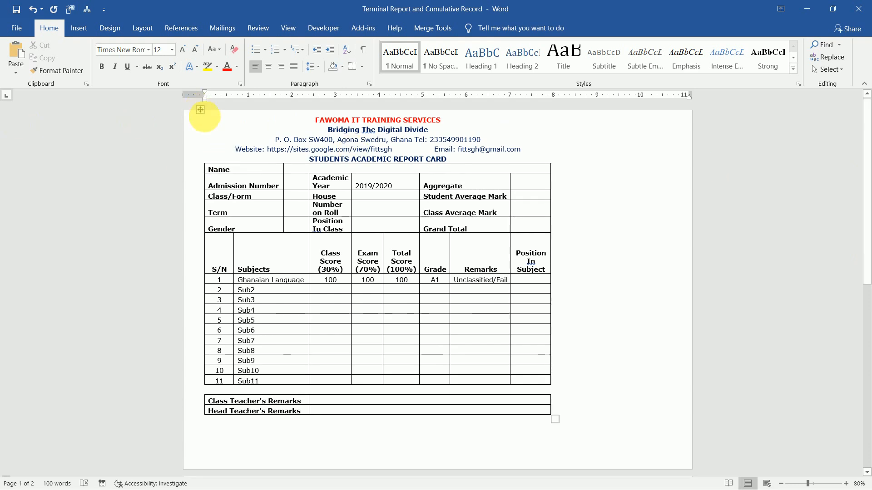
pyautogui.click(202, 112)
pyautogui.click(205, 120)
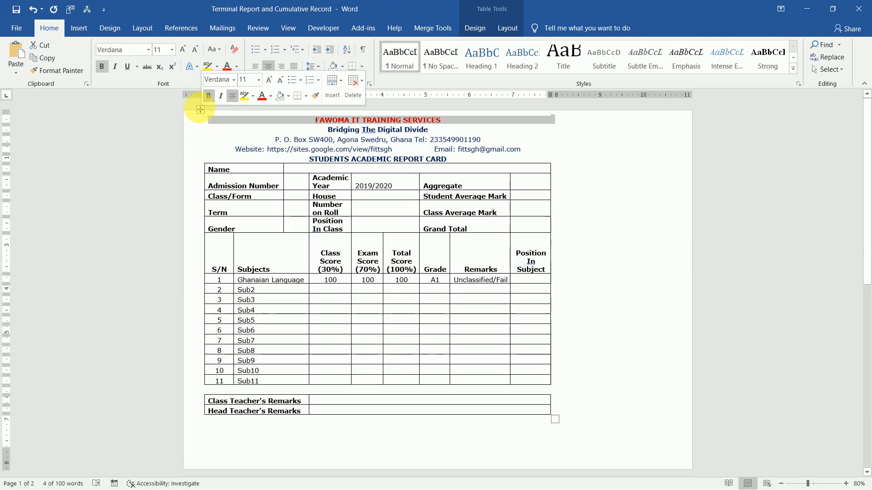
pyautogui.moveTo(203, 117); pyautogui.dragTo(217, 148)
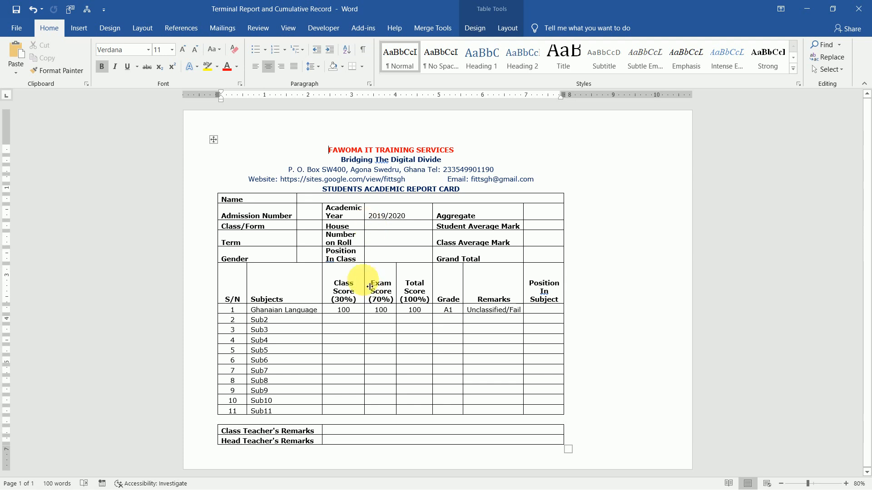
# Widen the Class Score column so the Academic Year and Number on Roll labels each fit on one line
pyautogui.moveTo(370, 287); pyautogui.dragTo(362, 286)
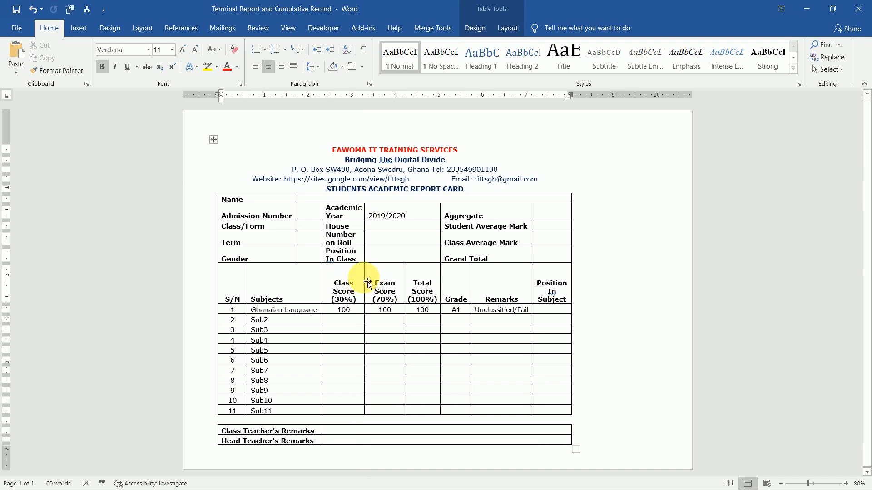
pyautogui.moveTo(370, 284); pyautogui.dragTo(396, 282)
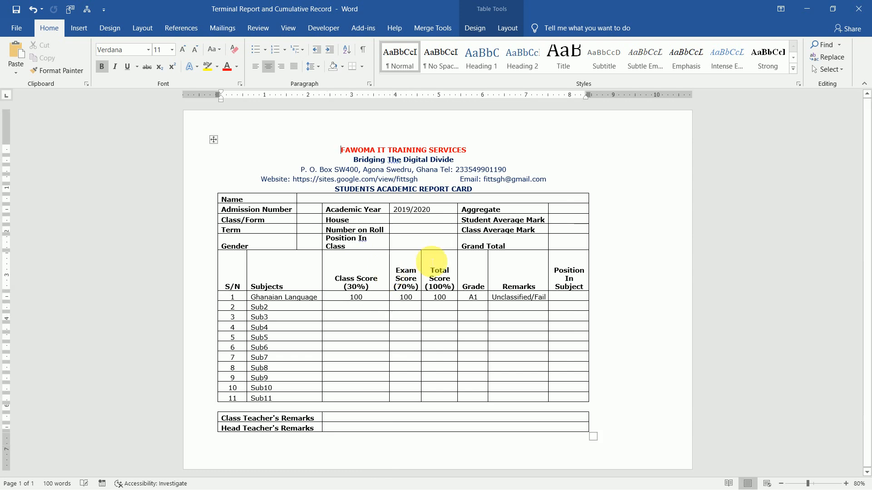
# Split the table at the S/N and Subjects heading row, separating the scores from the student details
pyautogui.click(432, 271)
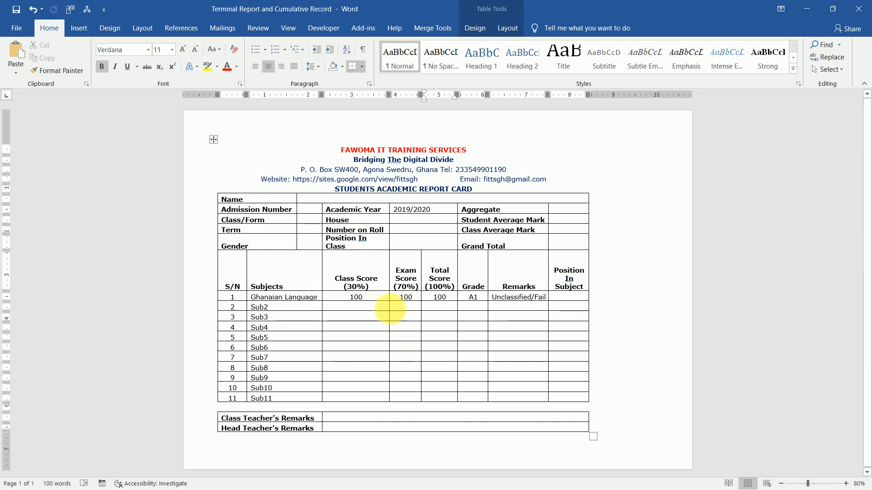
pyautogui.click(511, 30)
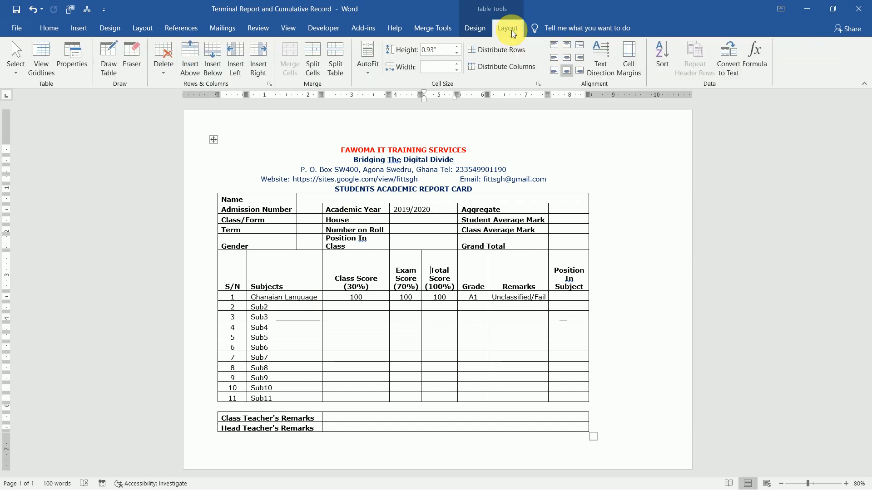
pyautogui.click(338, 55)
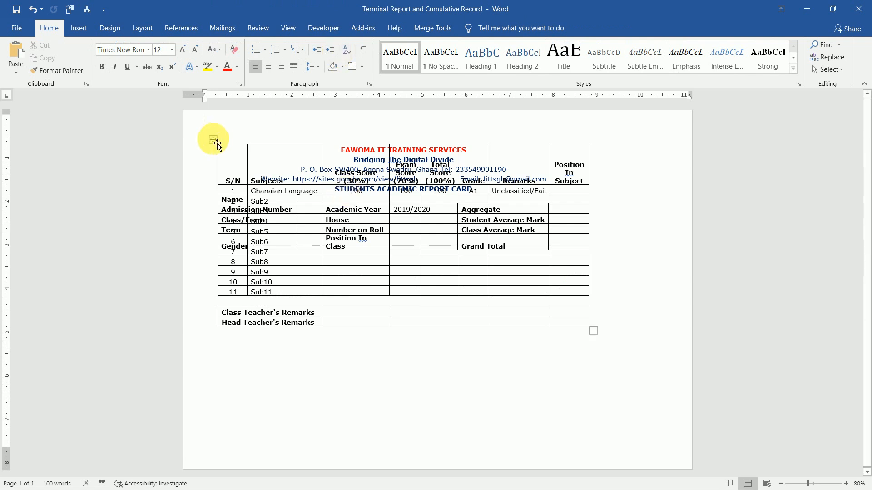
# Place the scores table just below the student details table and align the left edges of both tables
pyautogui.moveTo(217, 145); pyautogui.dragTo(217, 310)
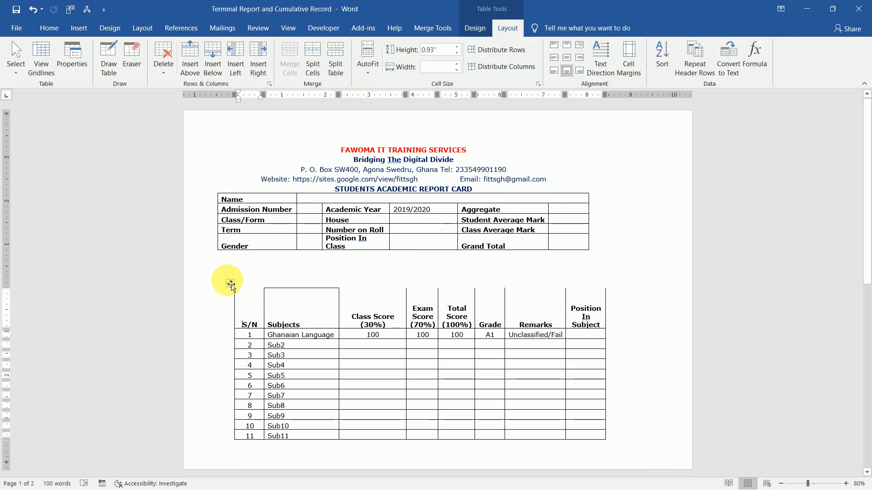
pyautogui.moveTo(227, 278); pyautogui.dragTo(214, 257)
pyautogui.click(370, 237)
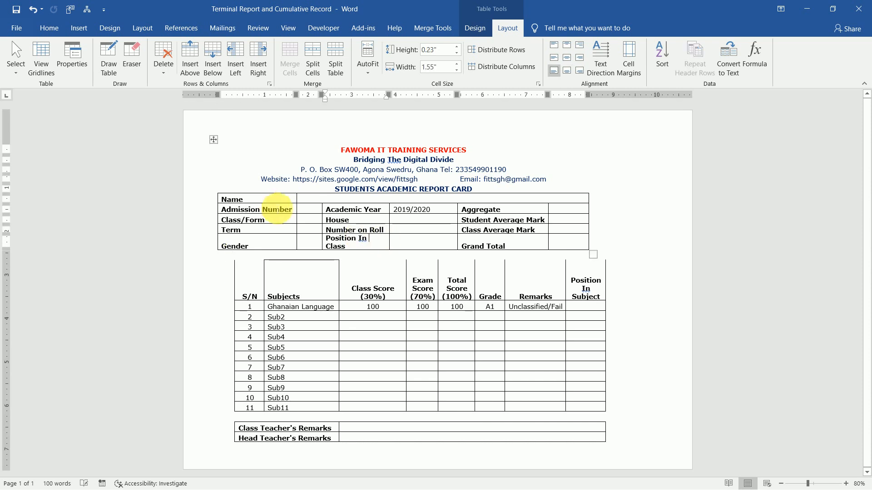
pyautogui.moveTo(215, 142); pyautogui.dragTo(234, 143)
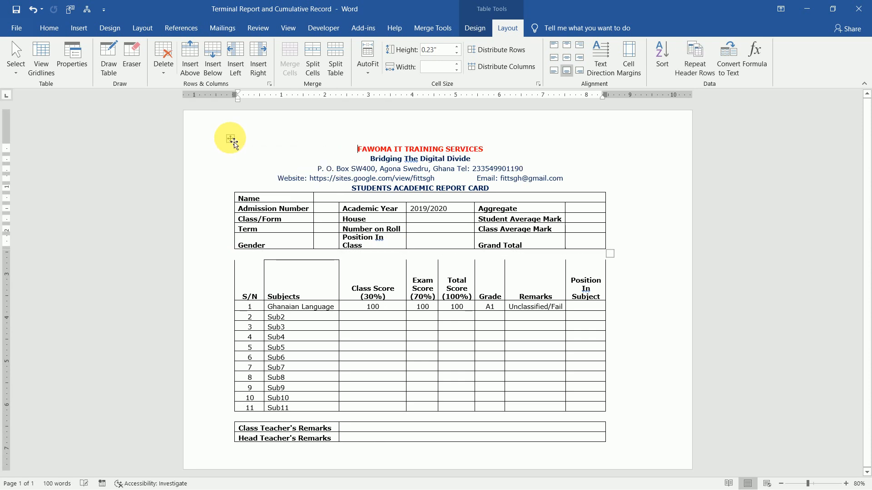
# Draw the missing top border across the heading row of the scores table
pyautogui.click(298, 284)
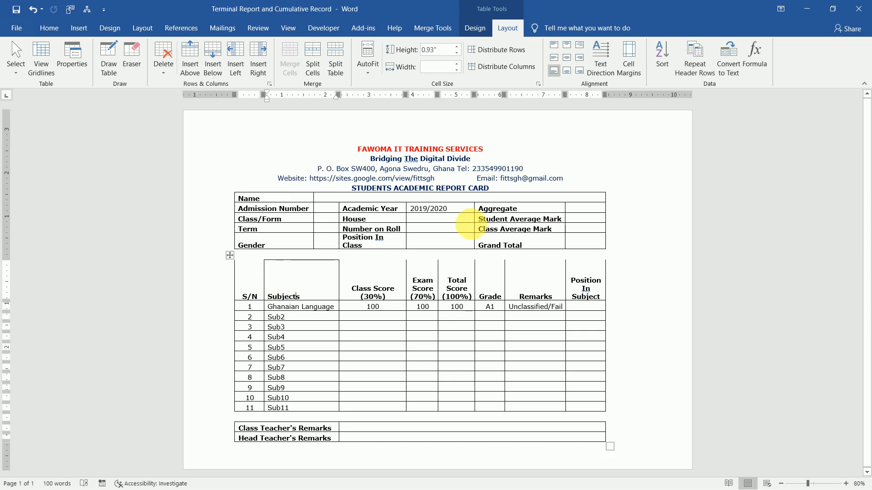
pyautogui.click(476, 29)
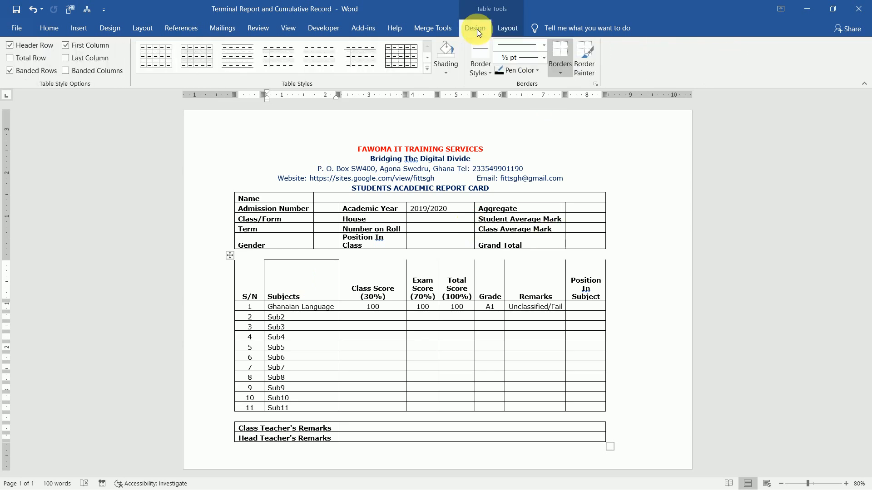
pyautogui.click(506, 29)
pyautogui.click(107, 50)
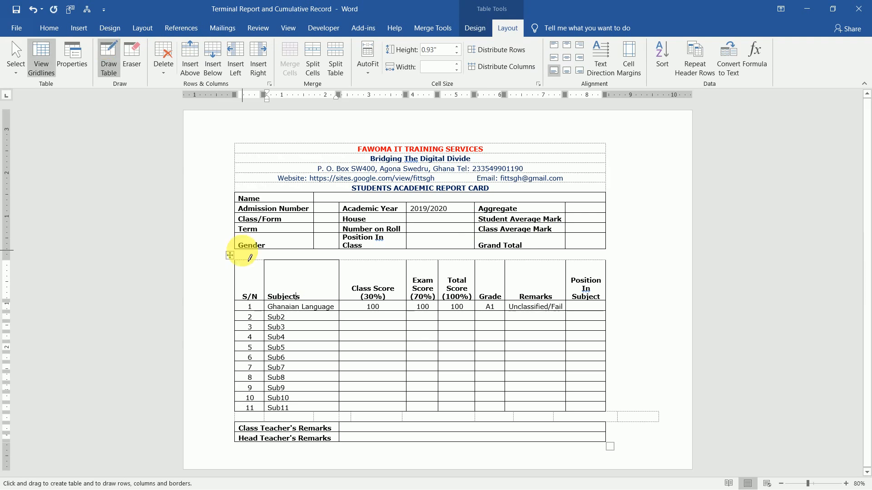
pyautogui.moveTo(240, 260); pyautogui.dragTo(590, 263)
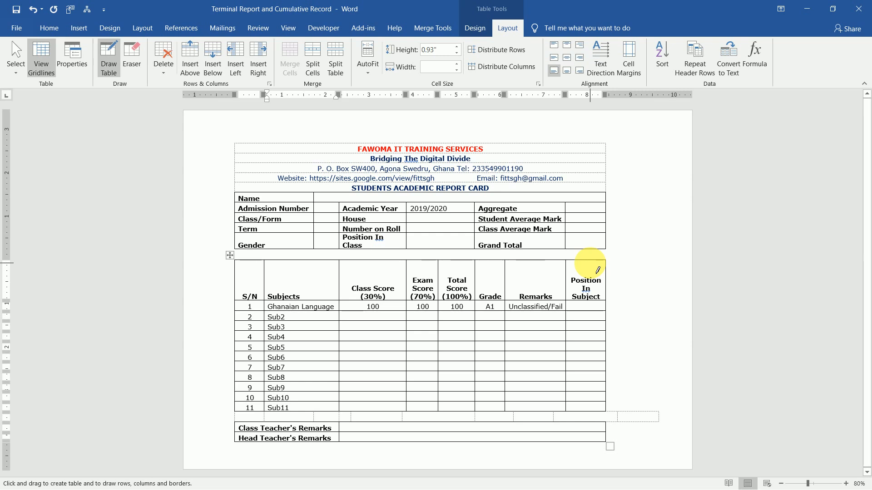
pyautogui.press('Escape')
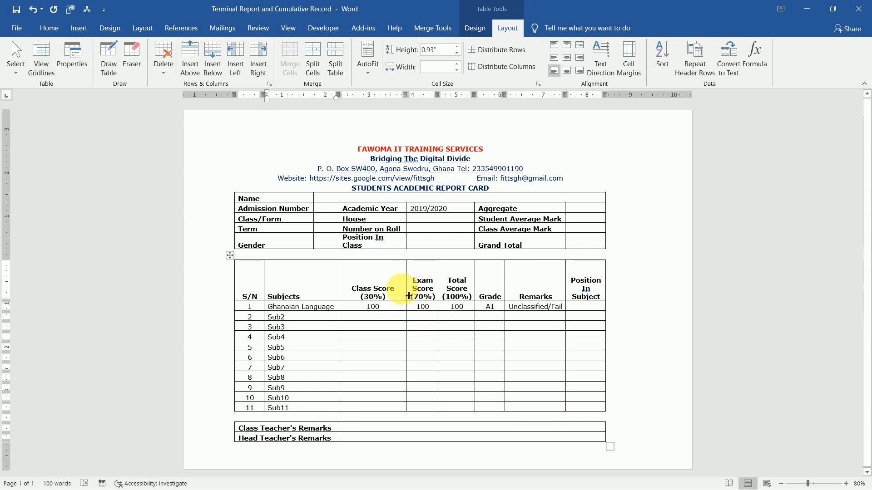
# Narrow the scores table's columns from Class Score through Position In Subject to fit their contents, stacking score and position headings over three lines
pyautogui.moveTo(409, 296); pyautogui.dragTo(378, 296)
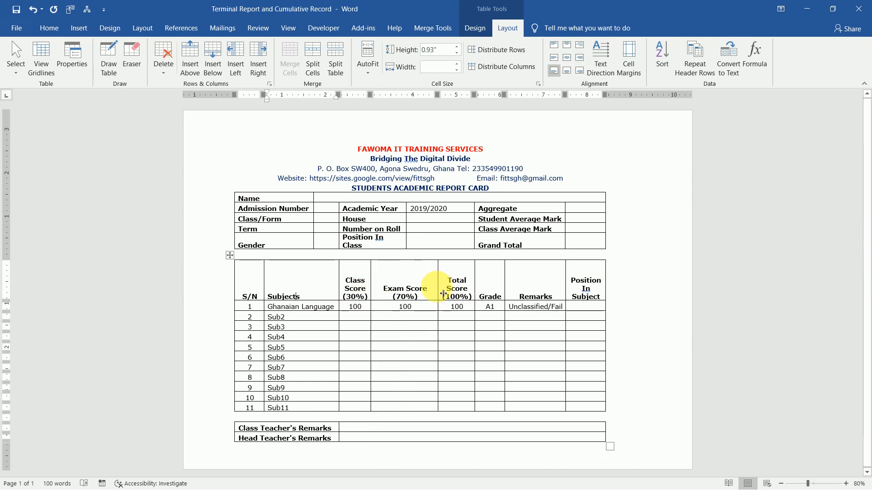
pyautogui.moveTo(442, 293); pyautogui.dragTo(417, 293)
pyautogui.moveTo(480, 290); pyautogui.dragTo(455, 292)
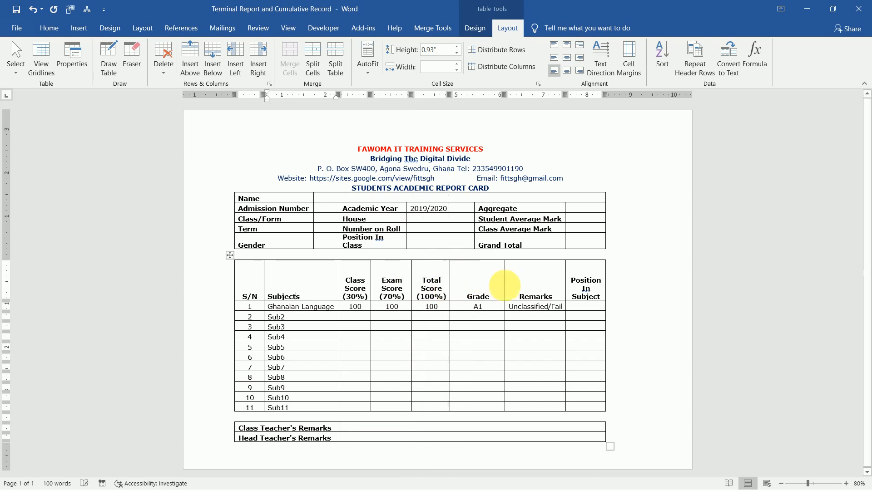
pyautogui.moveTo(511, 293); pyautogui.dragTo(482, 293)
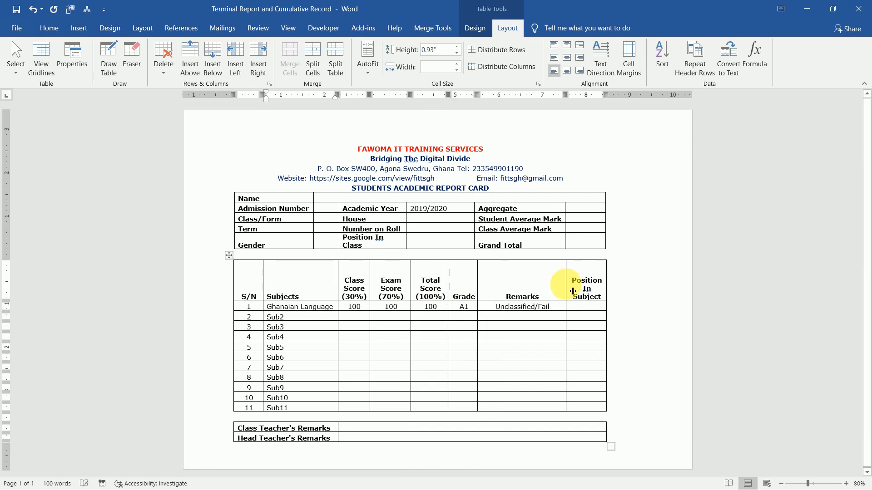
pyautogui.moveTo(572, 291); pyautogui.dragTo(547, 292)
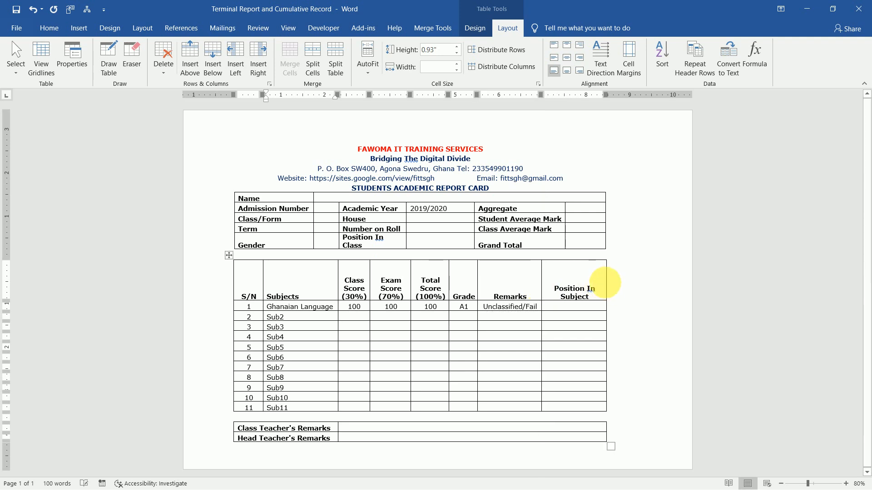
pyautogui.click(609, 288)
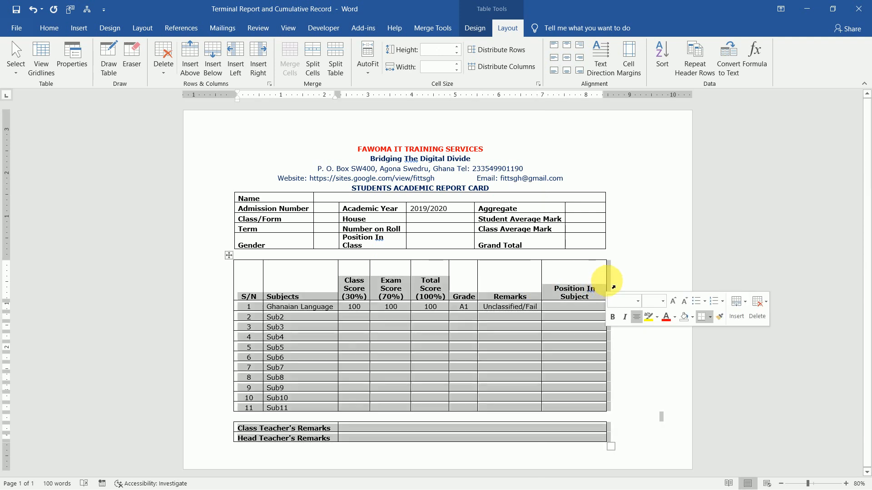
pyautogui.click(599, 290)
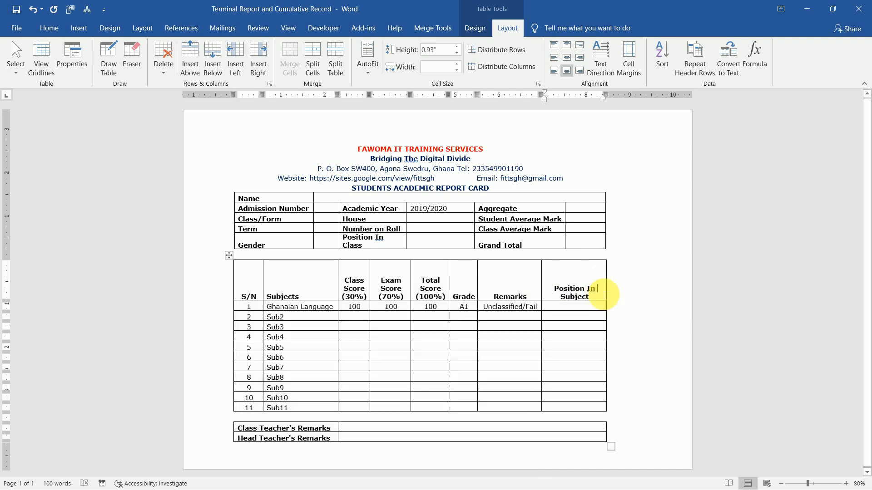
pyautogui.moveTo(613, 298); pyautogui.dragTo(585, 299)
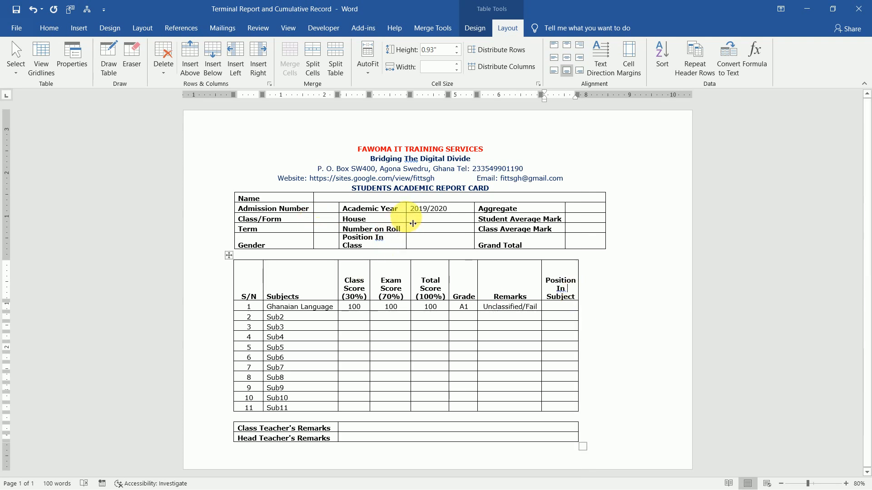
# Widen the details table's Admission Number value column and last column, and adjust the Academic Year label column so Position In Class fits one line
pyautogui.moveTo(416, 223); pyautogui.dragTo(419, 223)
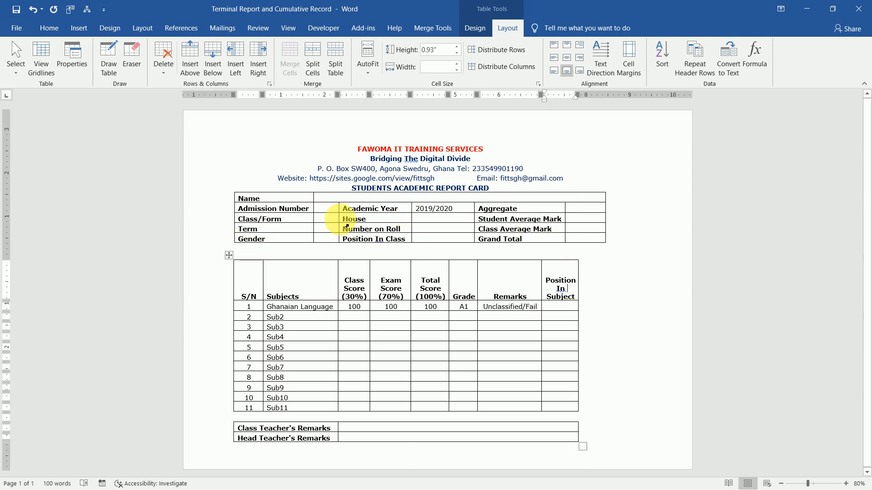
pyautogui.moveTo(345, 226); pyautogui.dragTo(356, 226)
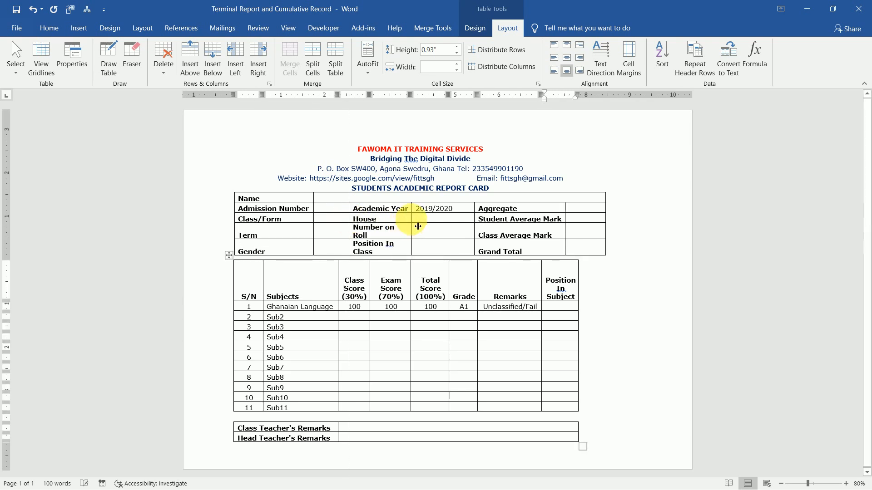
pyautogui.moveTo(418, 226); pyautogui.dragTo(422, 222)
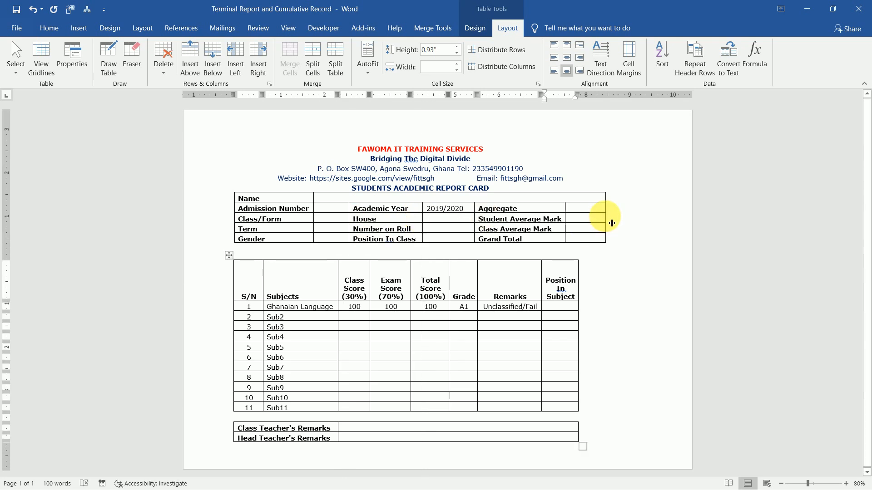
pyautogui.moveTo(611, 222); pyautogui.dragTo(614, 220)
pyautogui.moveTo(868, 241); pyautogui.dragTo(867, 303)
pyautogui.click(399, 461)
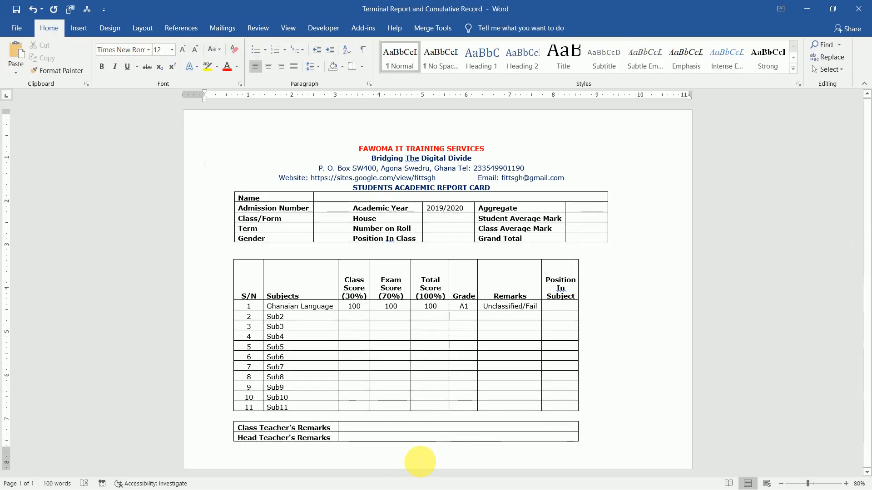
pyautogui.press('Down')
pyautogui.press('Down')
pyautogui.press('Down')
pyautogui.press('Down')
pyautogui.press('Down')
pyautogui.press('Down')
pyautogui.press('Down')
pyautogui.press('Down')
pyautogui.press('Down')
pyautogui.press('Down')
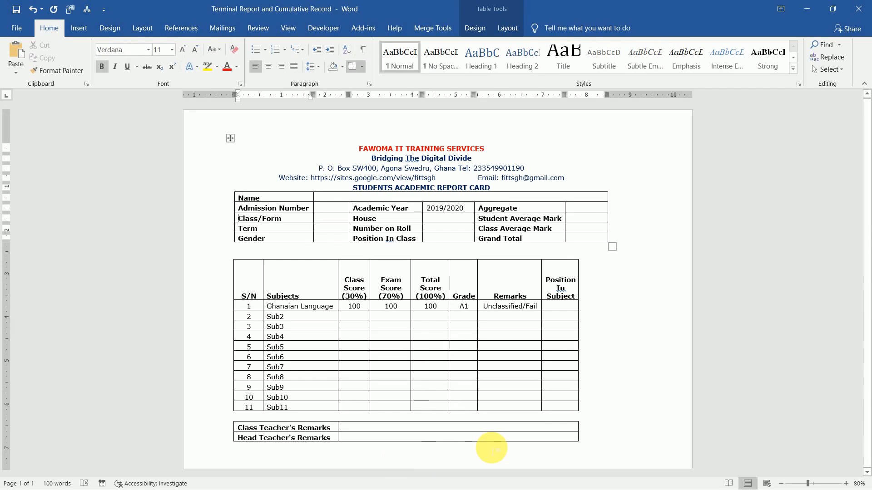
pyautogui.press('Down')
pyautogui.press('Down')
pyautogui.press('Down')
pyautogui.press('Down')
pyautogui.press('Down')
pyautogui.press('Down')
pyautogui.press('Down')
pyautogui.press('Down')
pyautogui.press('Down')
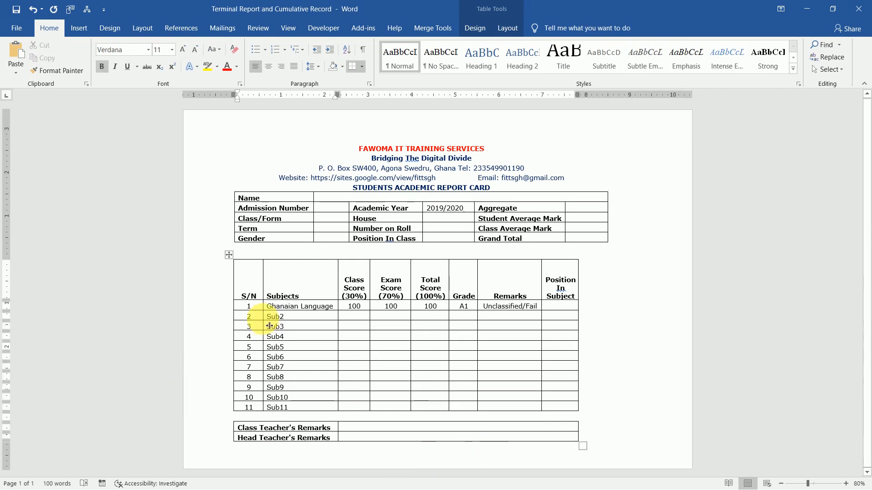
# Narrow the S/N column and the Subjects column of the scores table to fit their contents
pyautogui.moveTo(270, 326); pyautogui.dragTo(257, 325)
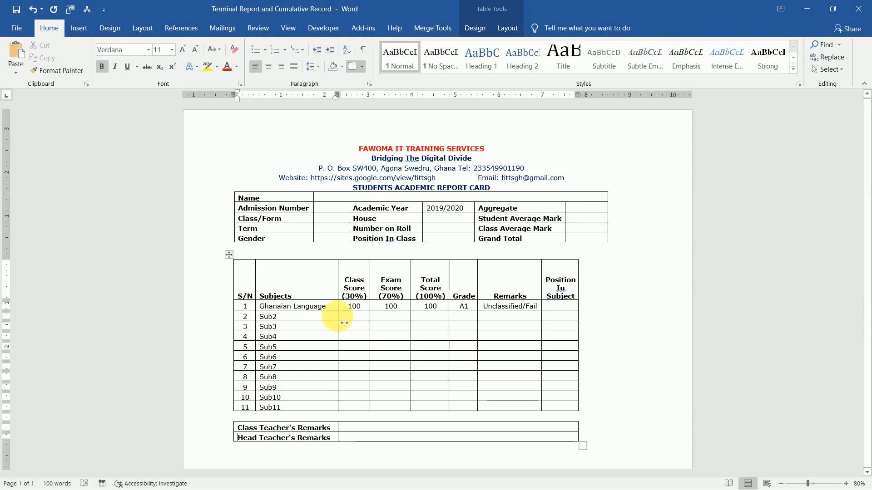
pyautogui.moveTo(345, 323); pyautogui.dragTo(373, 320)
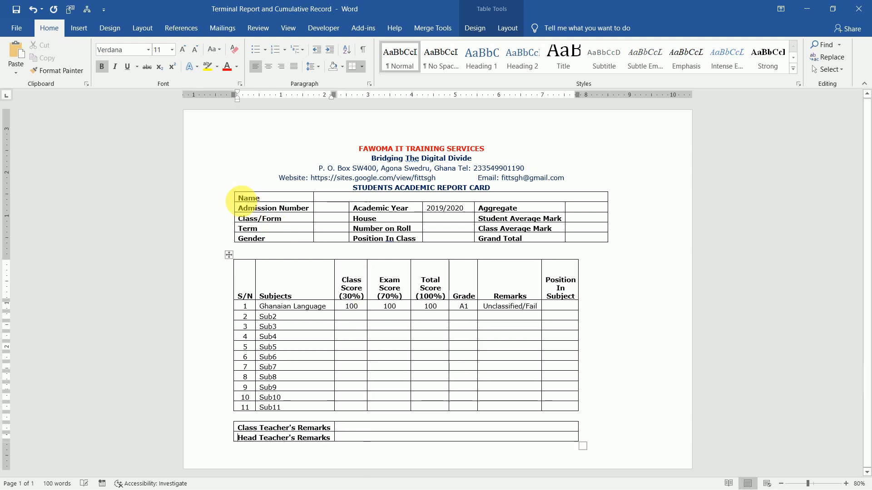
# Shade the three label columns of the student details table, starting at Name, Academic Year and Aggregate, light grey
pyautogui.moveTo(243, 200)
pyautogui.mouseDown()
pyautogui.moveTo(272, 219)
pyautogui.moveTo(278, 237)
pyautogui.mouseUp()
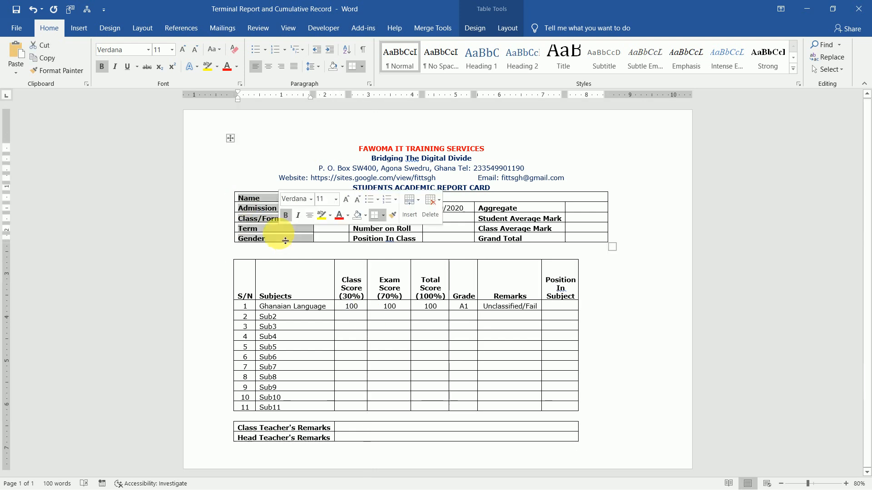
pyautogui.click(343, 67)
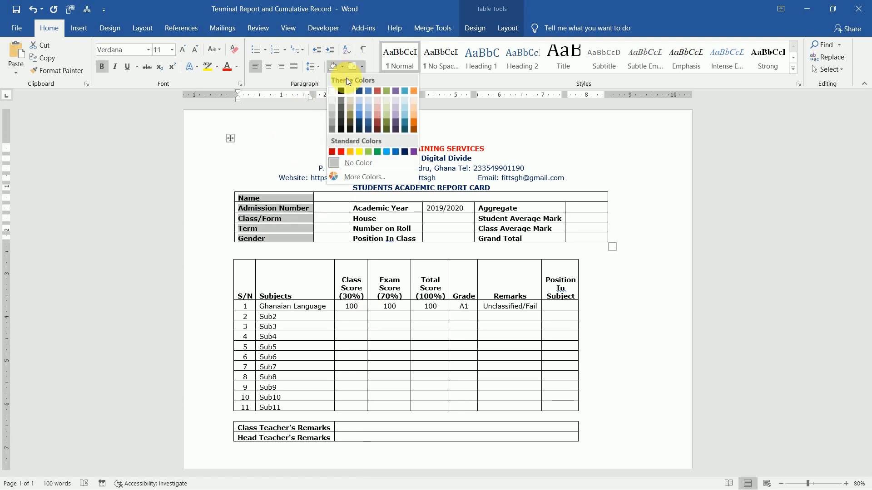
pyautogui.click(332, 105)
pyautogui.moveTo(358, 210); pyautogui.dragTo(404, 240)
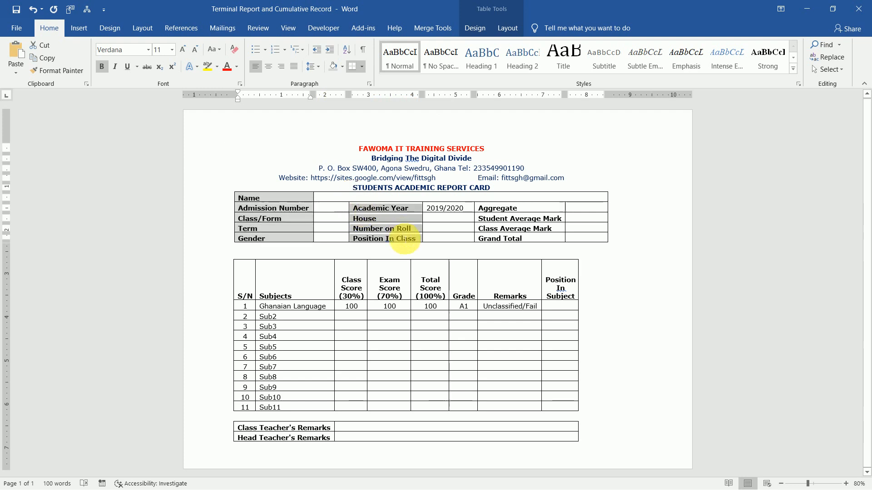
pyautogui.click(333, 66)
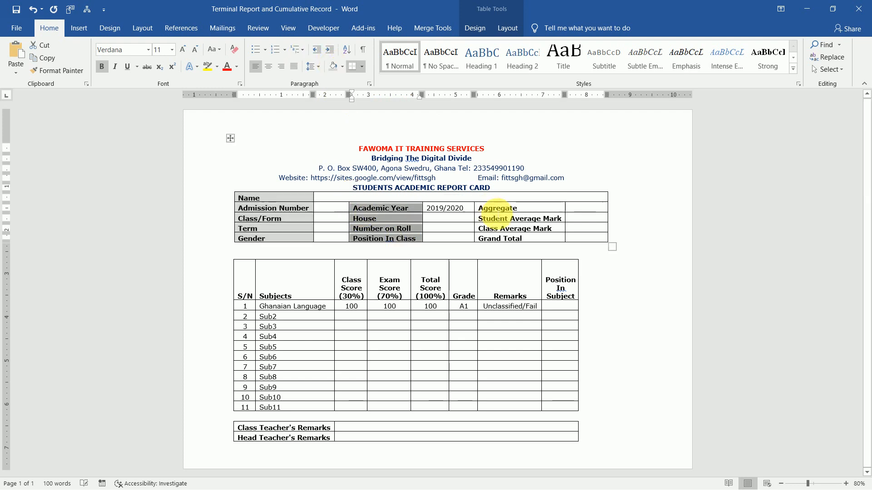
pyautogui.moveTo(489, 212); pyautogui.dragTo(521, 236)
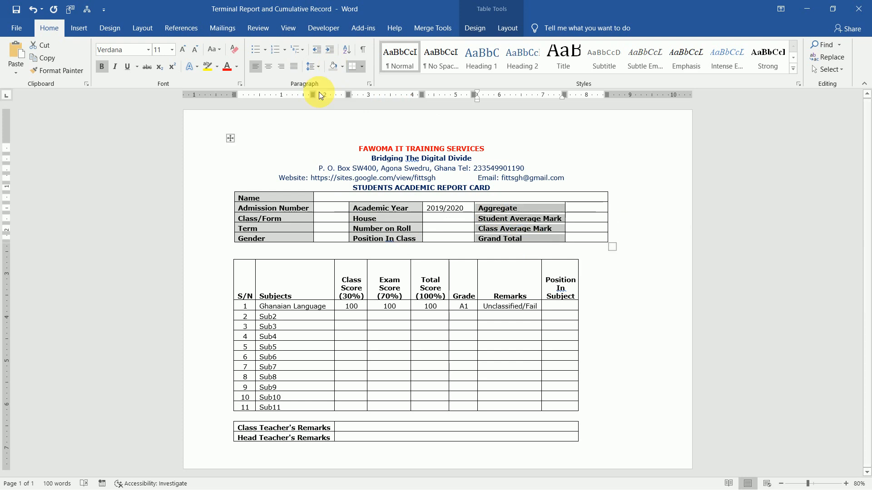
pyautogui.click(329, 69)
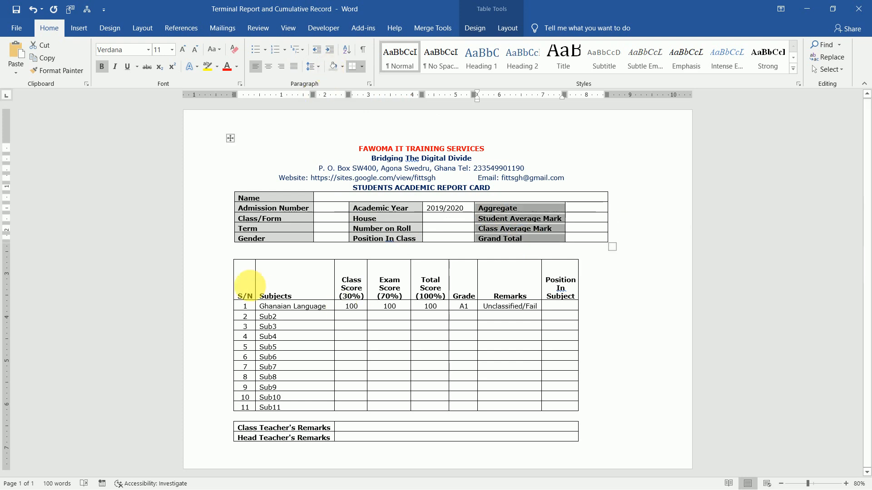
# Apply the same light grey shading to the heading row of the scores table
pyautogui.moveTo(249, 286); pyautogui.dragTo(561, 287)
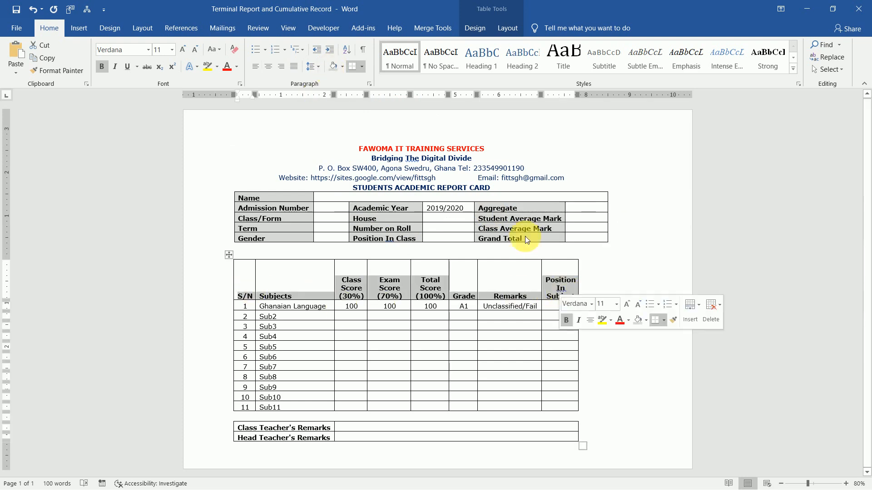
pyautogui.click(333, 67)
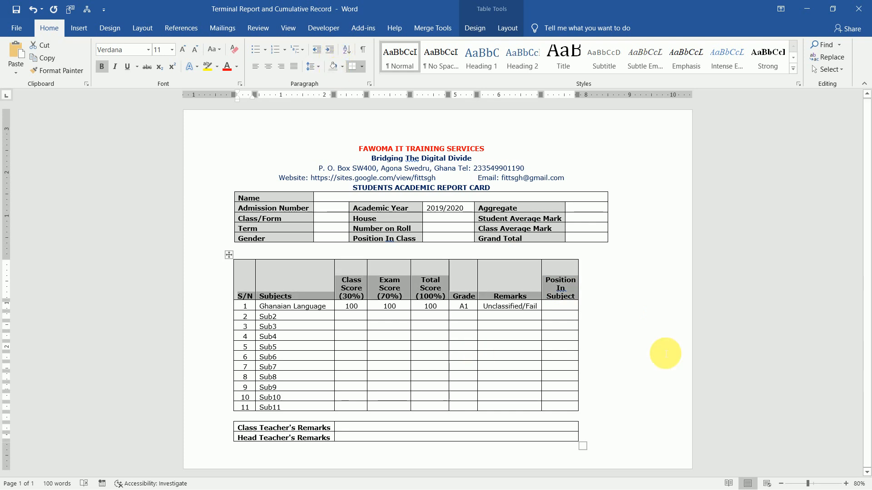
pyautogui.click(674, 355)
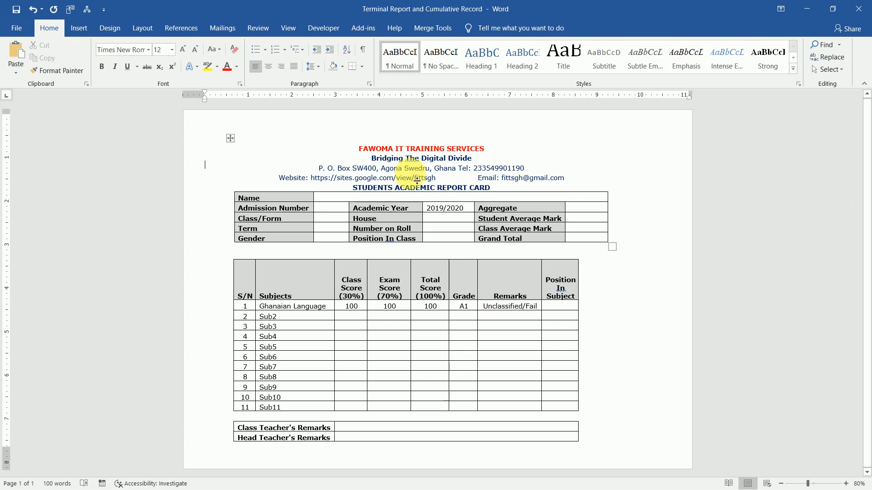
# Paint the four outer edges of the scores table with the black double-line ½ pt border style
pyautogui.click(449, 214)
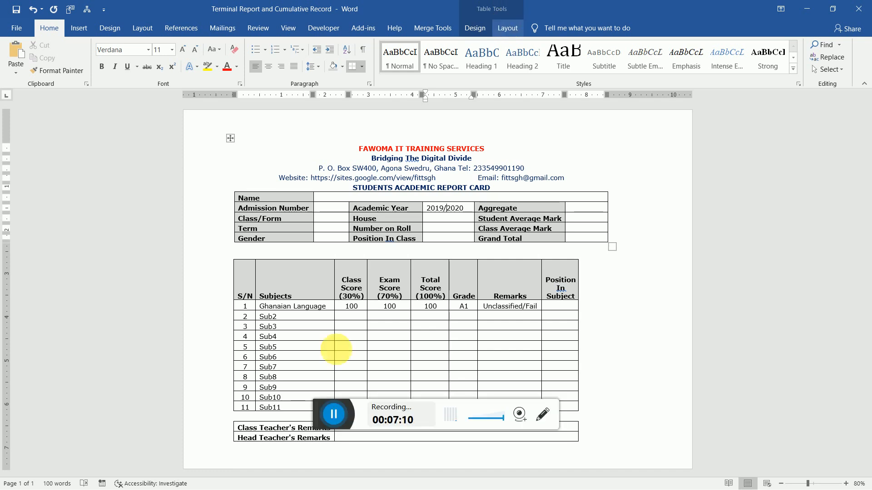
pyautogui.moveTo(320, 416); pyautogui.dragTo(13, 113)
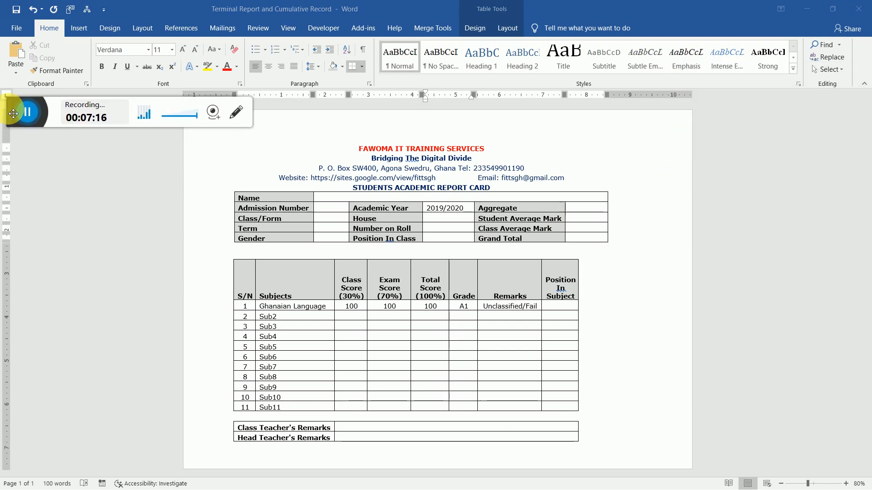
pyautogui.click(514, 27)
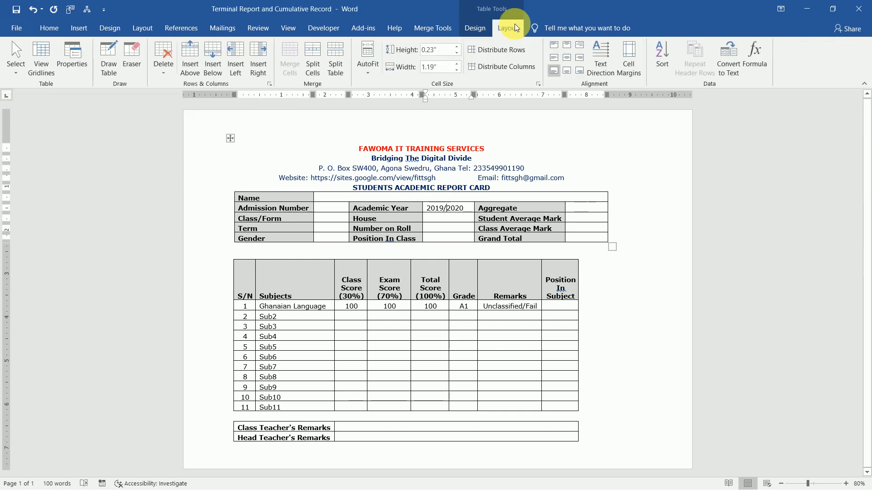
pyautogui.click(475, 27)
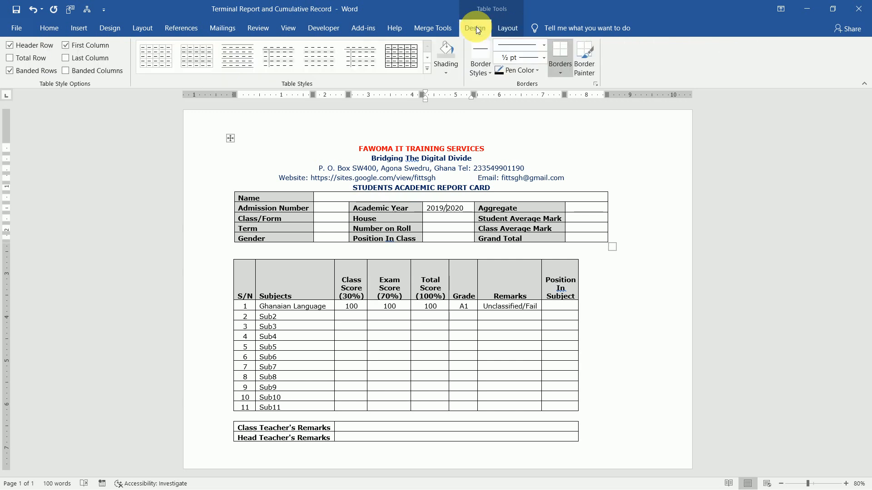
pyautogui.click(544, 58)
pyautogui.click(495, 75)
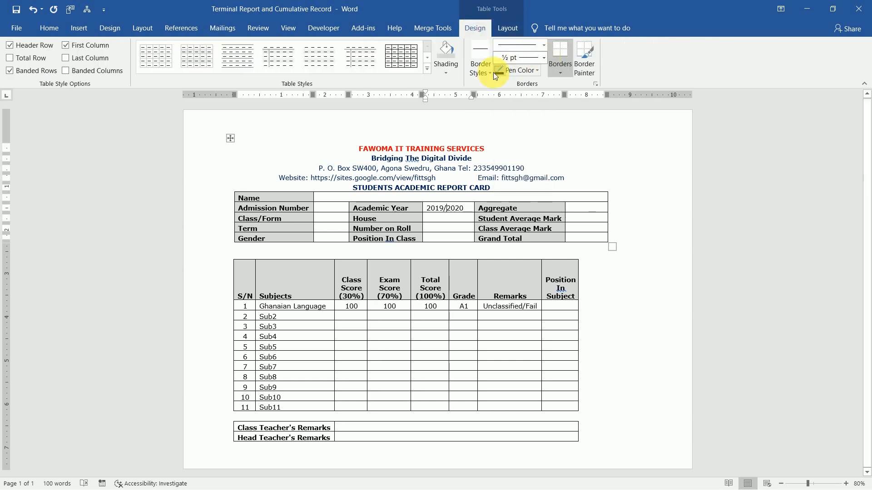
pyautogui.click(489, 72)
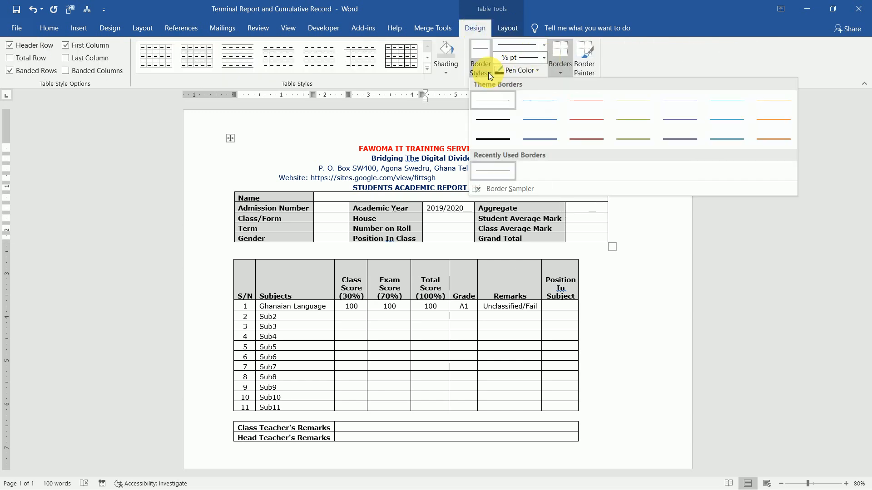
pyautogui.click(497, 139)
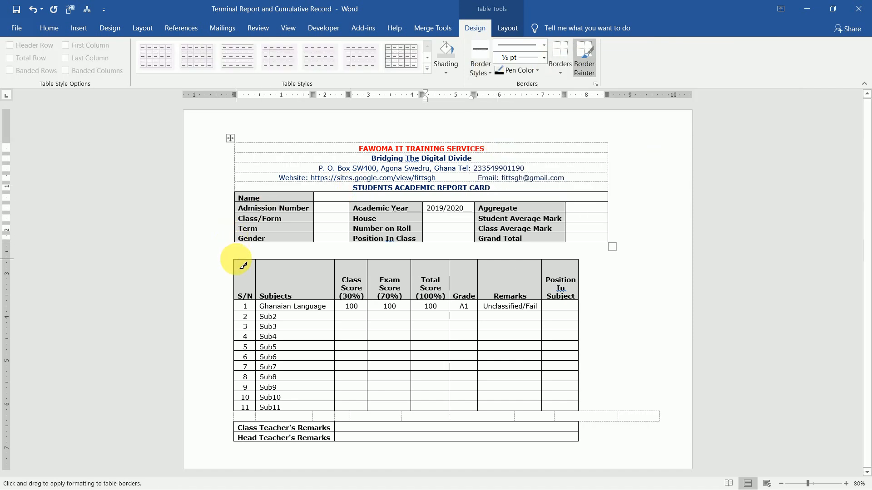
pyautogui.moveTo(242, 266); pyautogui.dragTo(564, 271)
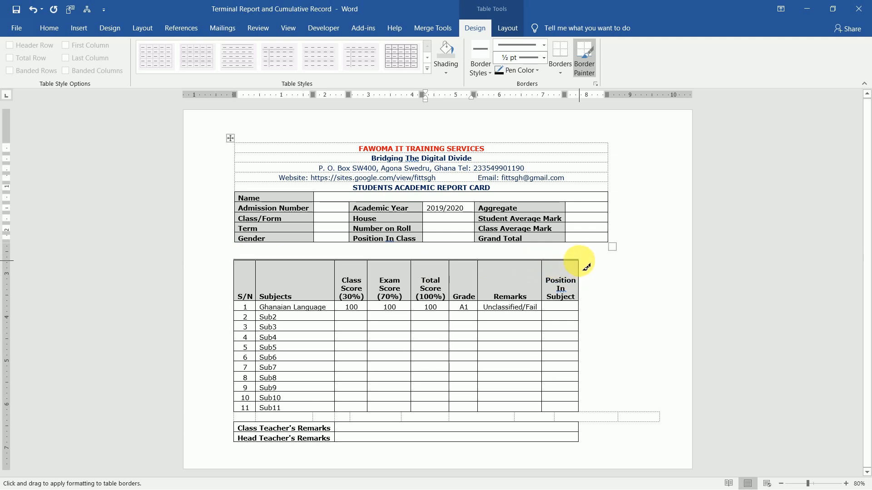
pyautogui.moveTo(586, 268)
pyautogui.mouseDown()
pyautogui.moveTo(579, 327)
pyautogui.moveTo(588, 415)
pyautogui.mouseUp()
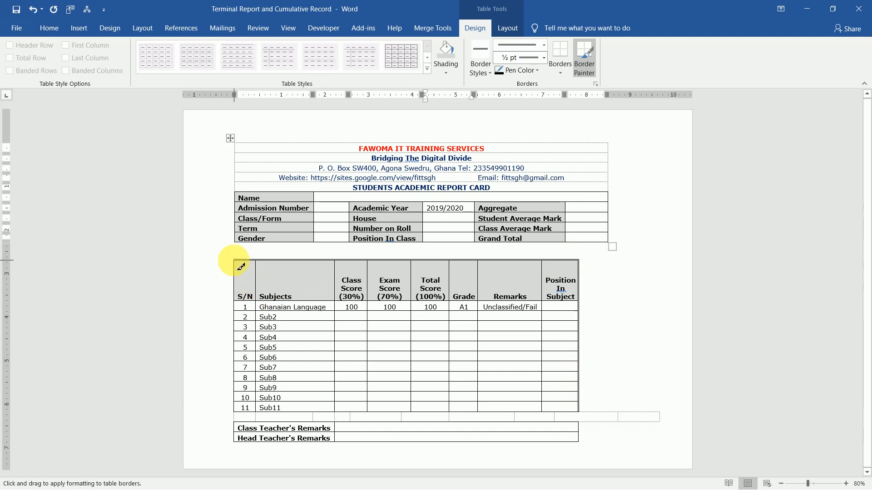
pyautogui.moveTo(241, 267)
pyautogui.mouseDown()
pyautogui.moveTo(234, 383)
pyautogui.moveTo(244, 417)
pyautogui.moveTo(527, 411)
pyautogui.moveTo(586, 418)
pyautogui.mouseUp()
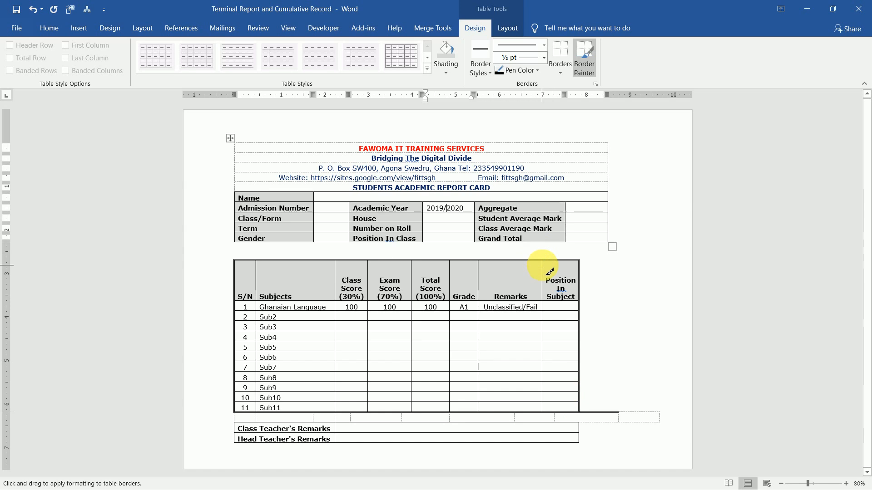
pyautogui.moveTo(548, 268); pyautogui.dragTo(555, 403)
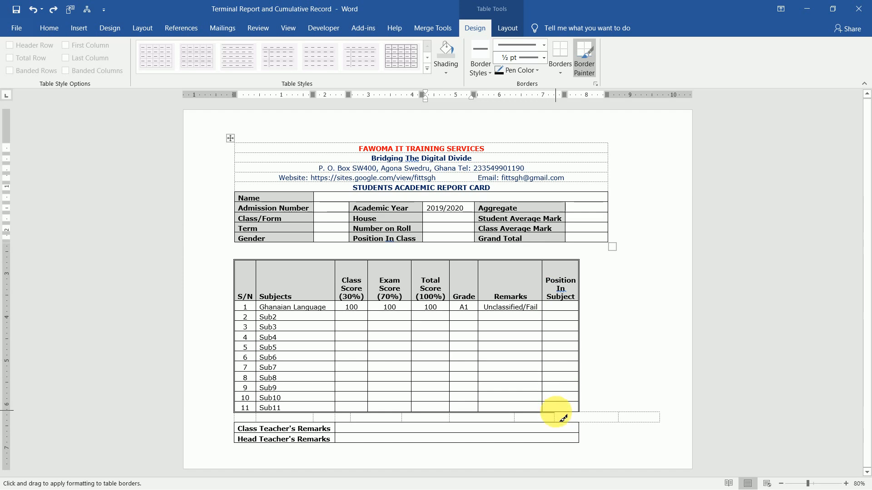
pyautogui.moveTo(563, 418); pyautogui.dragTo(576, 418)
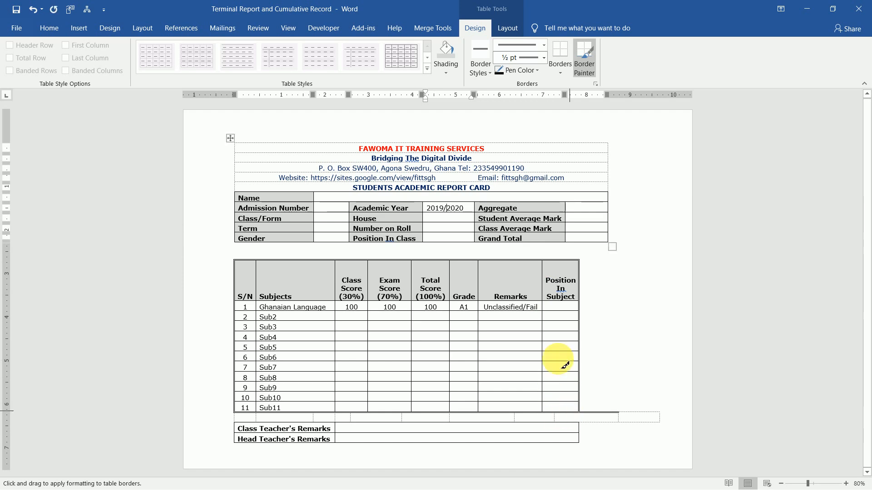
# Paint the double-line border over all column dividers of the scores table and the row line between Sub10 and Sub11
pyautogui.moveTo(549, 268); pyautogui.dragTo(548, 418)
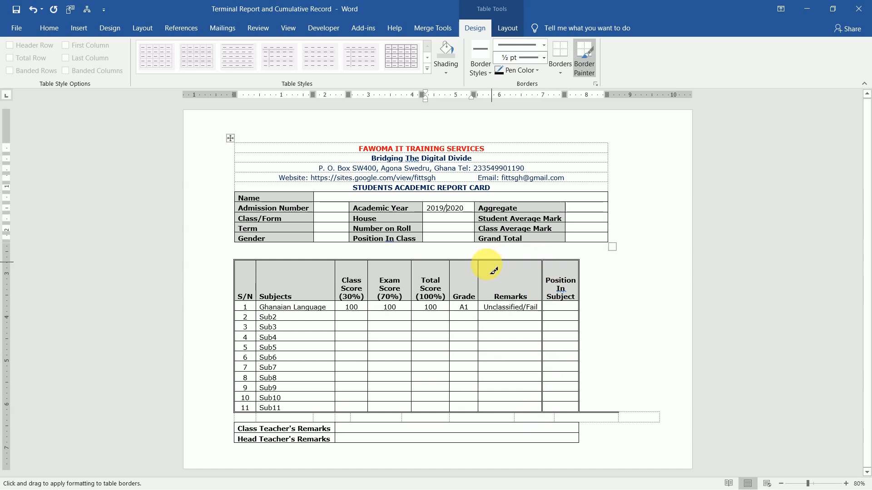
pyautogui.moveTo(484, 270); pyautogui.dragTo(483, 414)
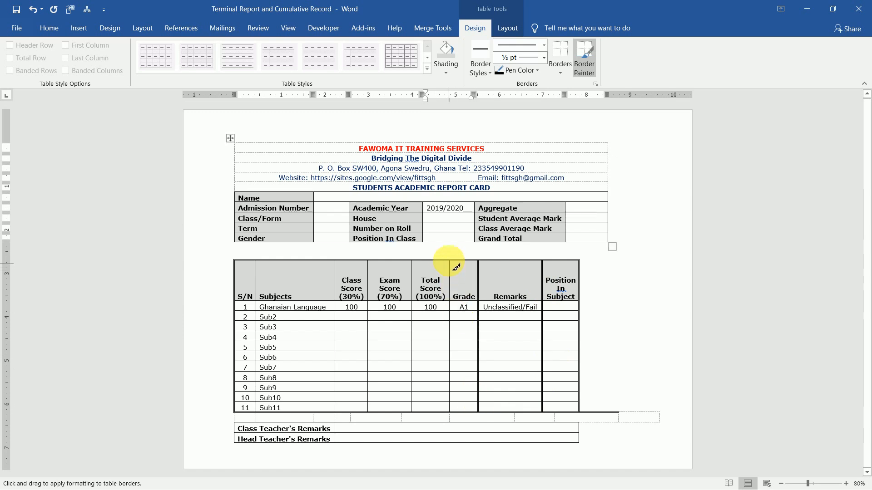
pyautogui.moveTo(455, 268); pyautogui.dragTo(457, 410)
pyautogui.moveTo(417, 270); pyautogui.dragTo(407, 409)
pyautogui.hotkey('ctrl', 'z')
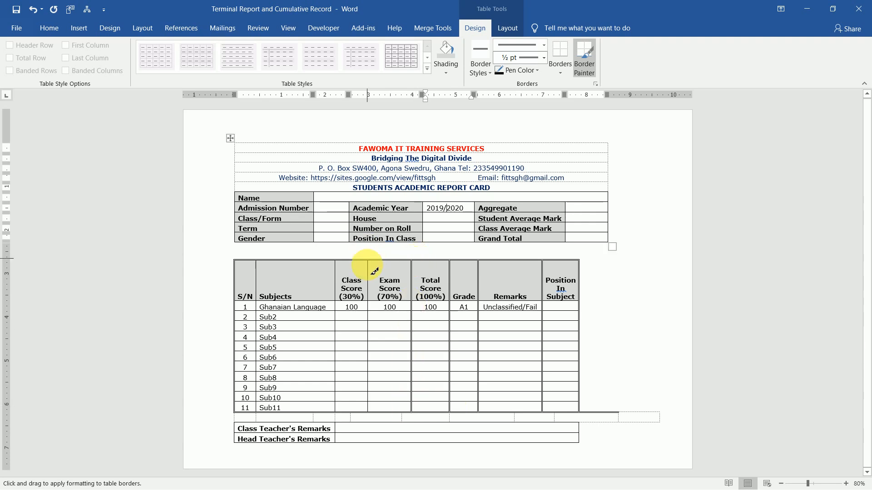
pyautogui.moveTo(374, 269)
pyautogui.mouseDown()
pyautogui.moveTo(362, 323)
pyautogui.moveTo(364, 405)
pyautogui.mouseUp()
pyautogui.moveTo(336, 266); pyautogui.dragTo(334, 405)
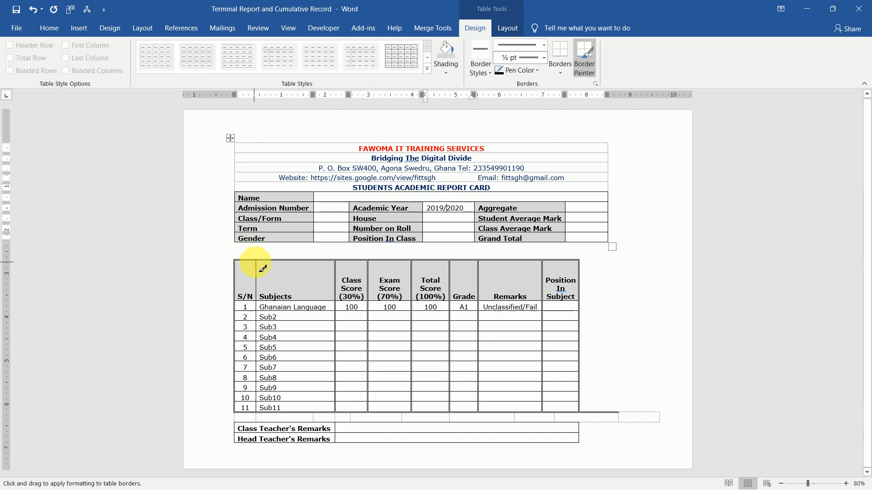
pyautogui.moveTo(264, 274)
pyautogui.mouseDown()
pyautogui.moveTo(257, 460)
pyautogui.moveTo(248, 404)
pyautogui.moveTo(576, 403)
pyautogui.mouseUp()
pyautogui.hotkey('ctrl', 'z')
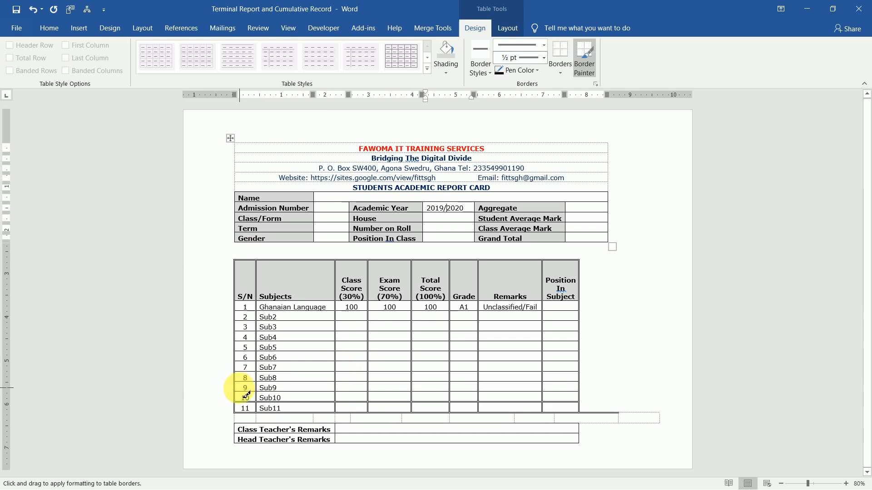
# Paint the double-line border over the remaining row lines of the scores table, from above Sub10 up to below the heading row
pyautogui.moveTo(242, 396); pyautogui.dragTo(559, 389)
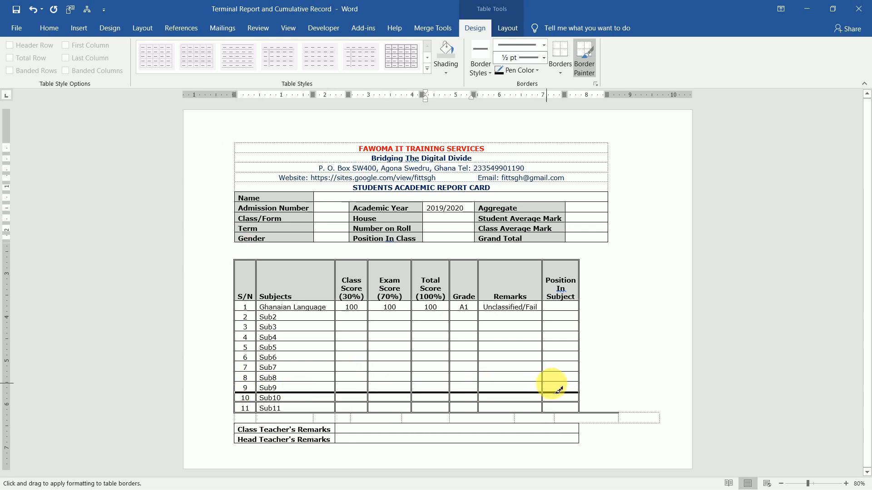
pyautogui.hotkey('ctrl', 'z')
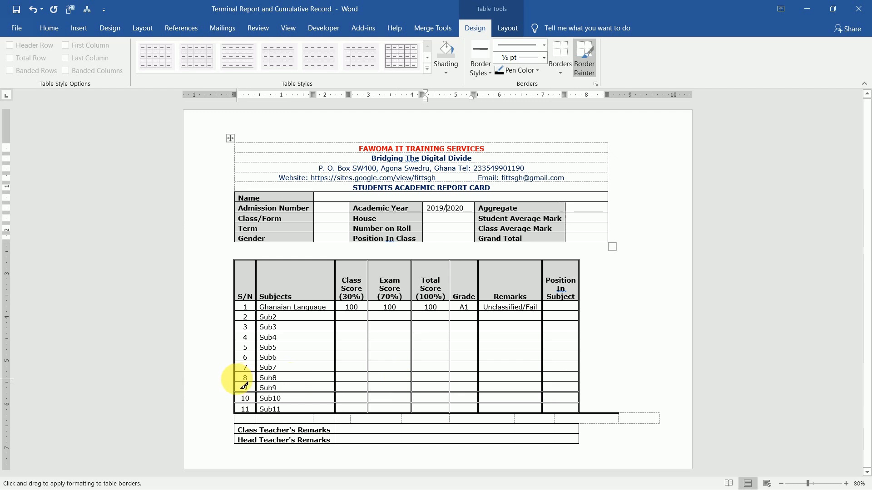
pyautogui.moveTo(243, 386); pyautogui.dragTo(574, 384)
pyautogui.hotkey('ctrl', 'z')
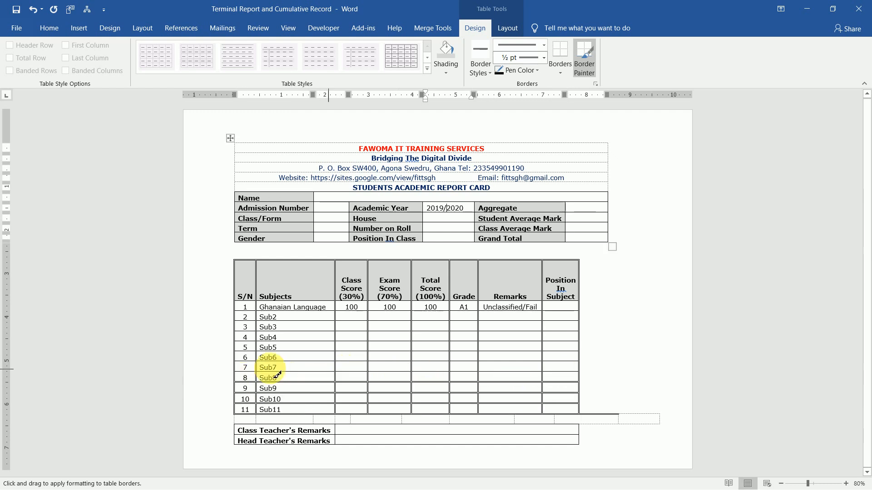
pyautogui.moveTo(242, 376); pyautogui.dragTo(576, 373)
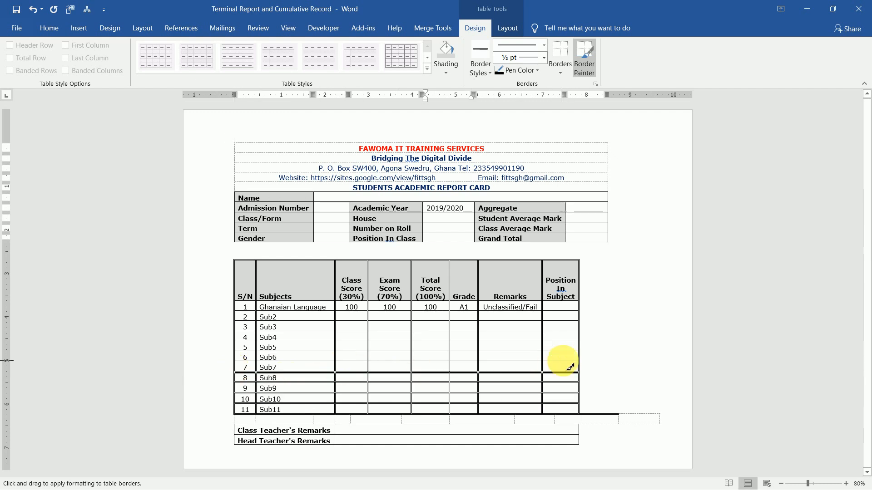
pyautogui.moveTo(237, 359); pyautogui.dragTo(574, 362)
pyautogui.hotkey('ctrl', 'z')
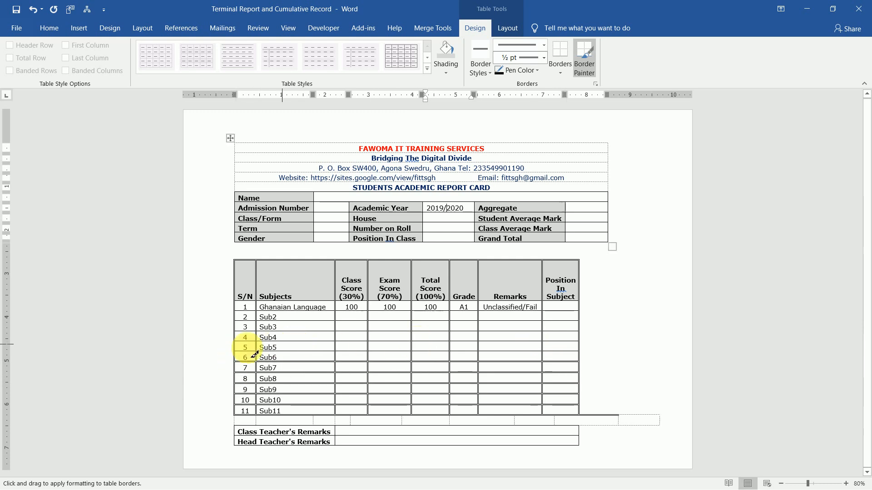
pyautogui.moveTo(235, 352); pyautogui.dragTo(576, 350)
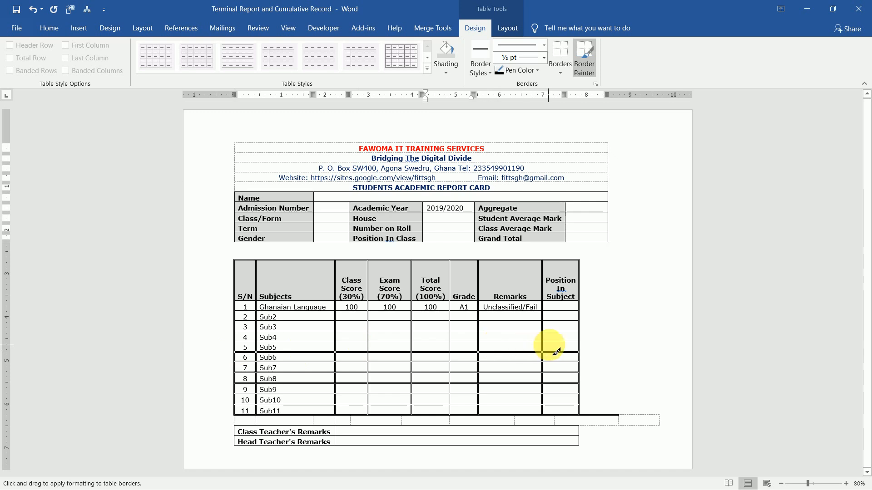
pyautogui.hotkey('ctrl', 'z')
pyautogui.moveTo(235, 342); pyautogui.dragTo(559, 350)
pyautogui.hotkey('ctrl', 'z')
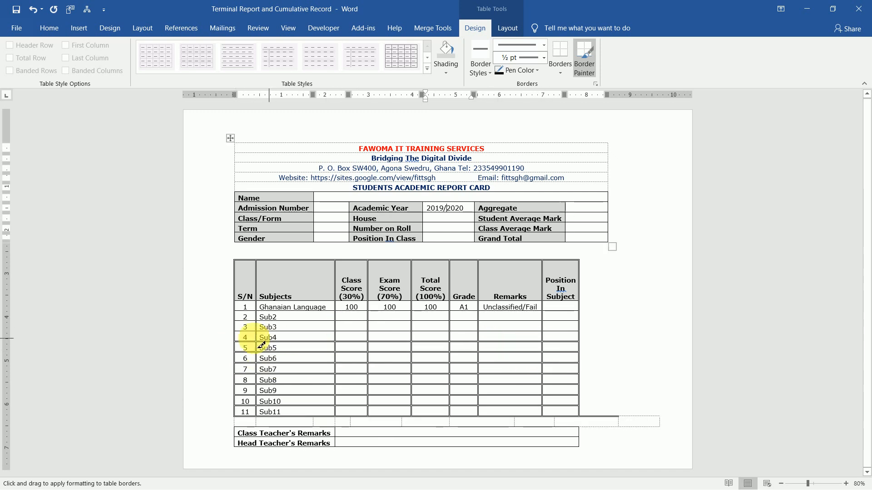
pyautogui.moveTo(445, 343); pyautogui.dragTo(582, 335)
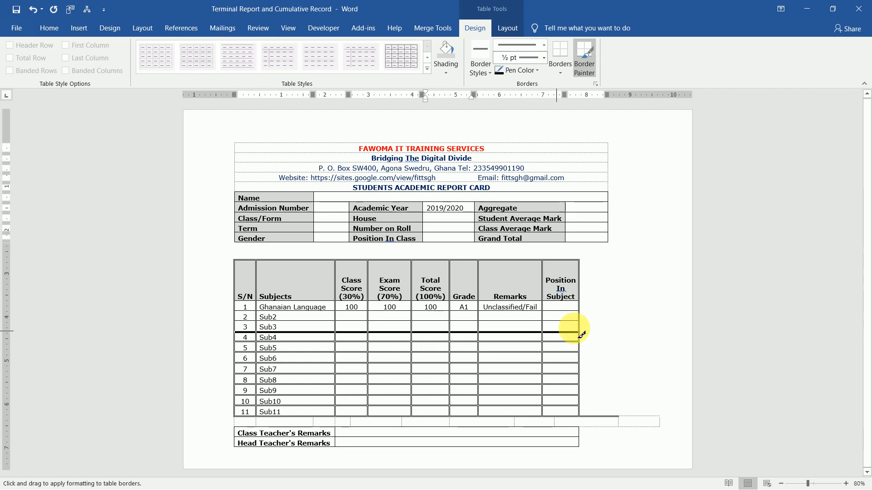
pyautogui.hotkey('ctrl', 'z')
pyautogui.moveTo(237, 322)
pyautogui.mouseDown()
pyautogui.moveTo(373, 313)
pyautogui.moveTo(571, 326)
pyautogui.mouseUp()
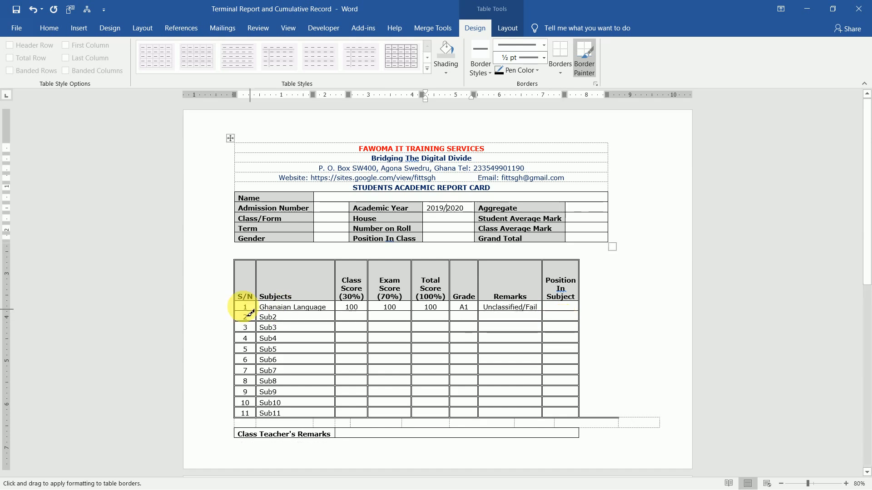
pyautogui.moveTo(243, 315); pyautogui.dragTo(572, 312)
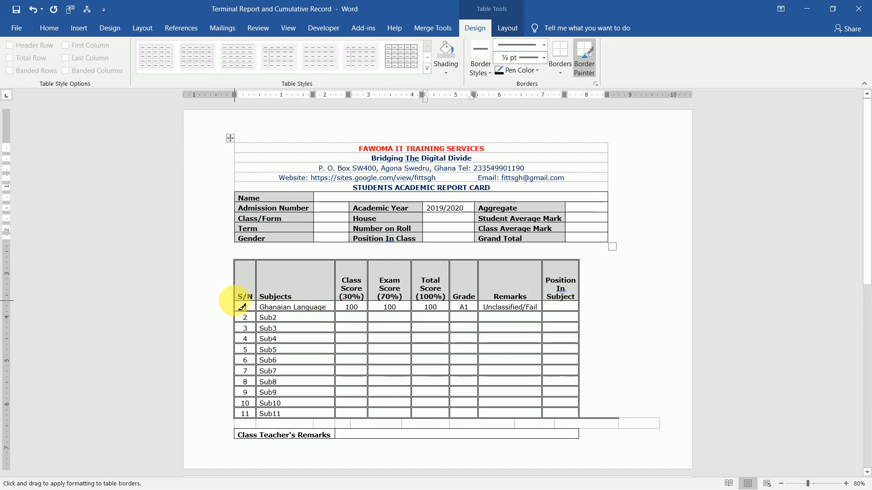
pyautogui.moveTo(239, 301); pyautogui.dragTo(575, 310)
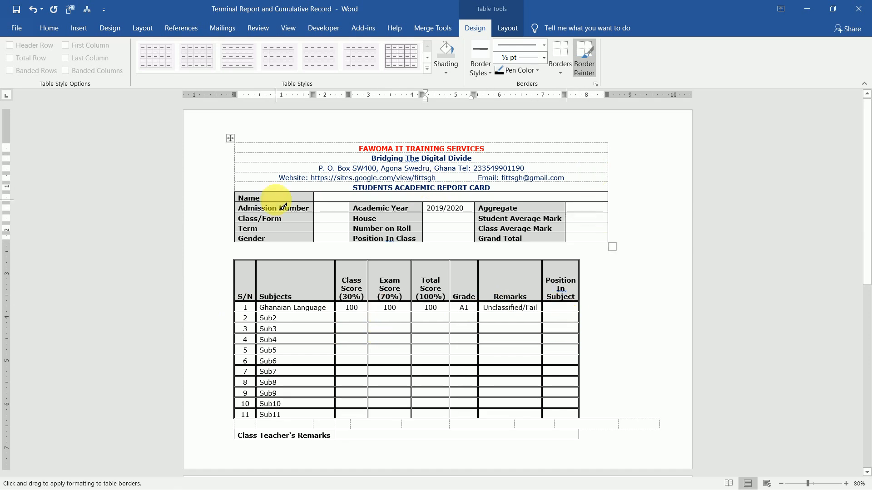
# Paint the double-line border along the four outer edges of the student details table, from the Name row down to the Gender row
pyautogui.moveTo(242, 197)
pyautogui.mouseDown()
pyautogui.moveTo(243, 255)
pyautogui.moveTo(360, 230)
pyautogui.moveTo(594, 241)
pyautogui.mouseUp()
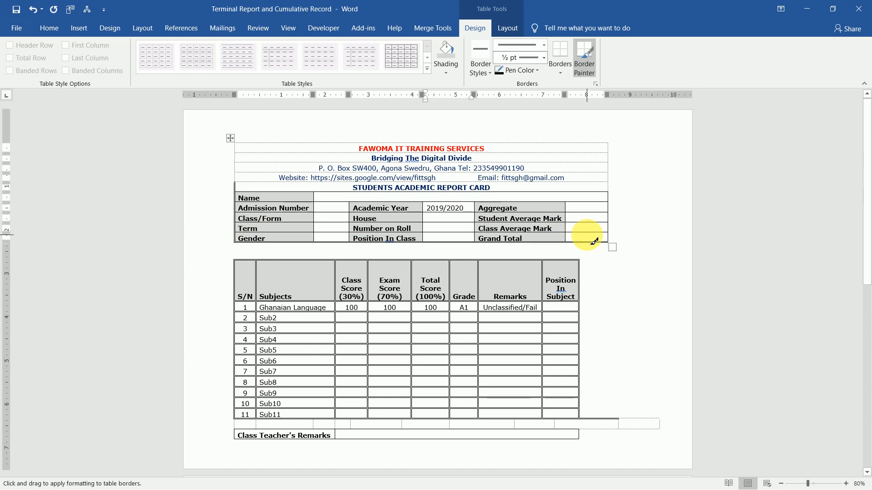
pyautogui.hotkey('ctrl', 'z')
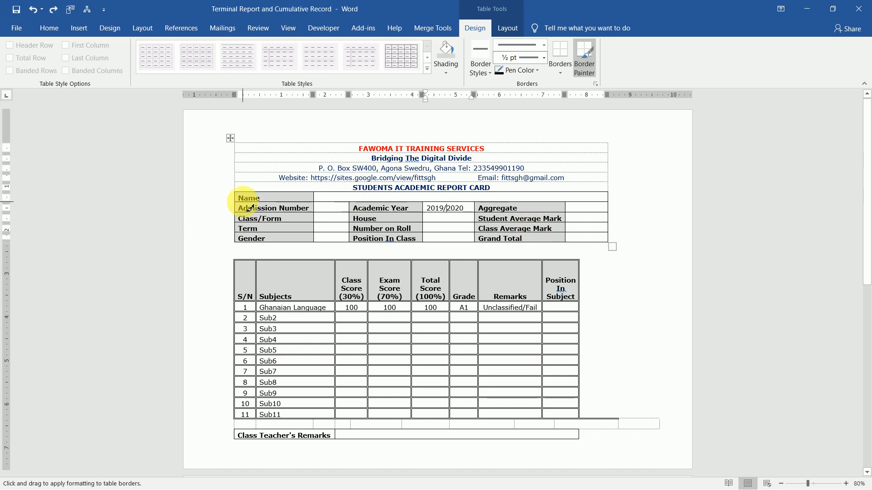
pyautogui.moveTo(240, 200)
pyautogui.mouseDown()
pyautogui.moveTo(242, 249)
pyautogui.moveTo(235, 241)
pyautogui.mouseUp()
pyautogui.moveTo(242, 199)
pyautogui.mouseDown()
pyautogui.moveTo(615, 195)
pyautogui.moveTo(614, 245)
pyautogui.mouseUp()
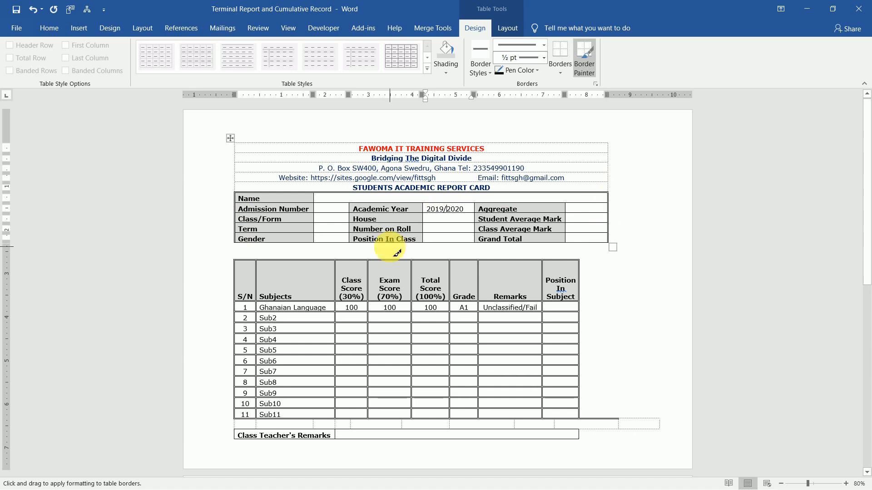
pyautogui.moveTo(243, 249); pyautogui.dragTo(599, 243)
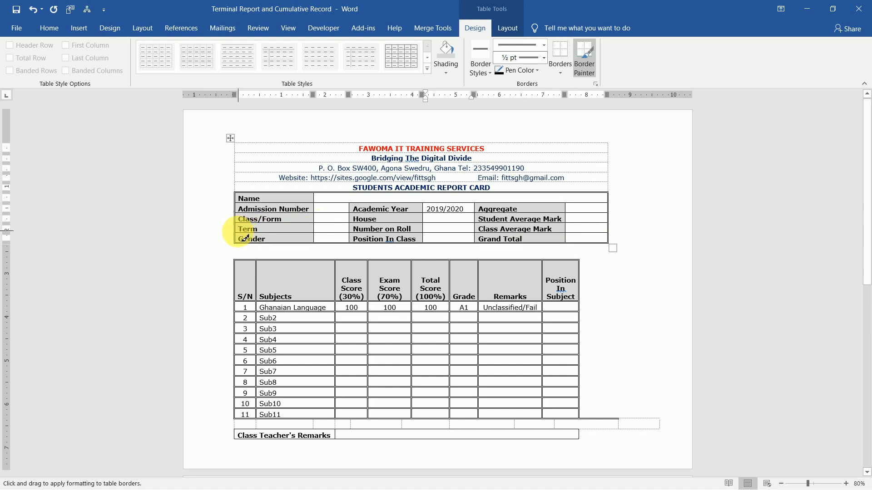
# Paint the double-line border over the row lines between Gender and Name in the student details table
pyautogui.moveTo(245, 237); pyautogui.dragTo(595, 228)
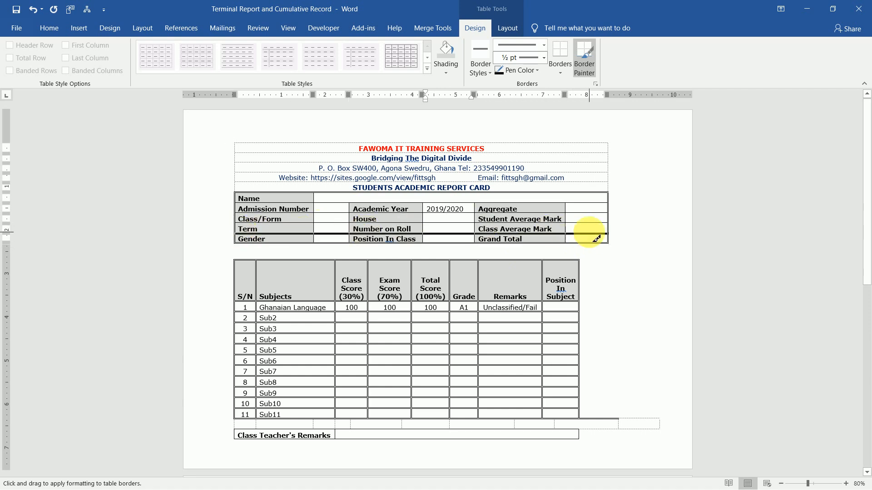
pyautogui.moveTo(243, 227); pyautogui.dragTo(591, 228)
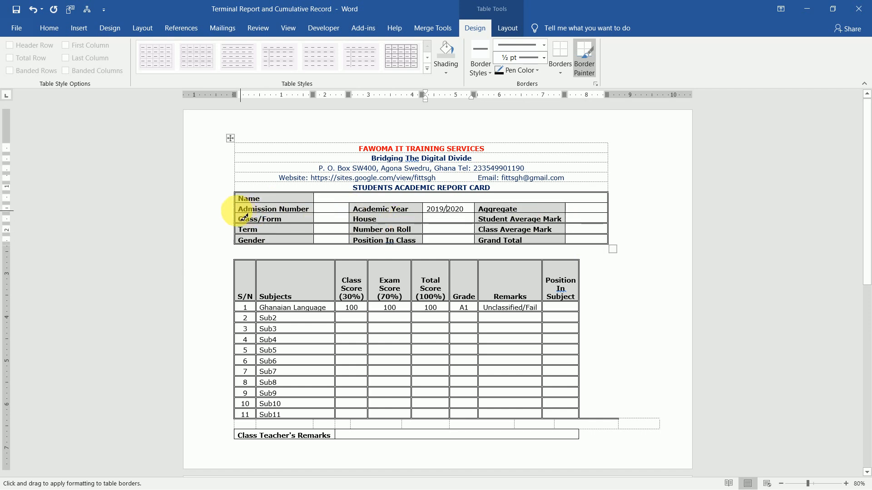
pyautogui.moveTo(234, 213); pyautogui.dragTo(599, 214)
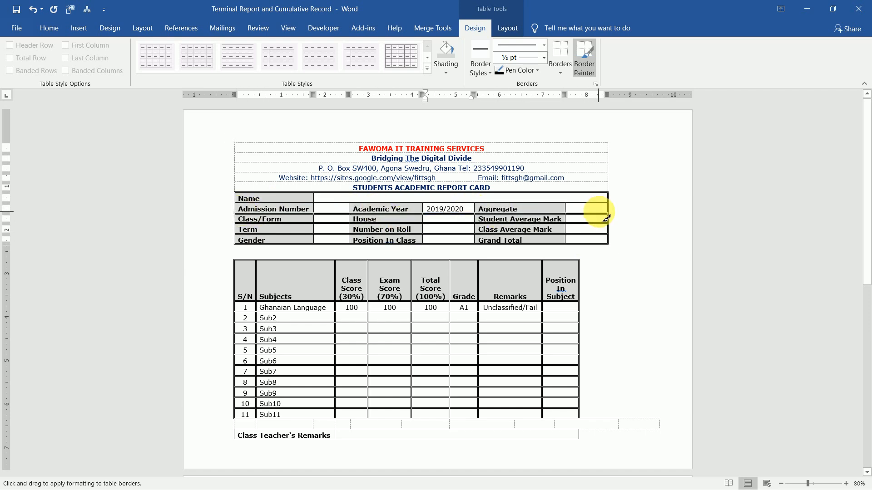
pyautogui.moveTo(239, 202); pyautogui.dragTo(525, 201)
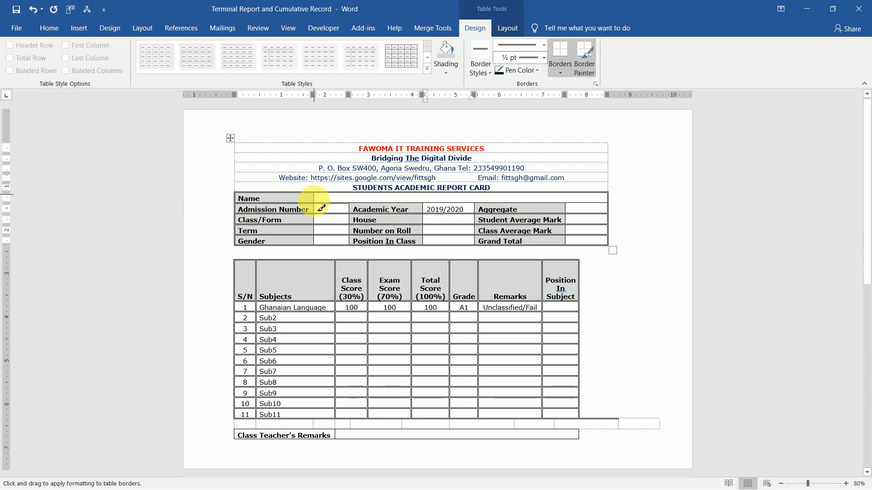
# Paint the double-line border over the column dividers of the student details table and complete the line beneath the Name row
pyautogui.moveTo(321, 207); pyautogui.dragTo(321, 249)
pyautogui.moveTo(349, 205); pyautogui.dragTo(350, 246)
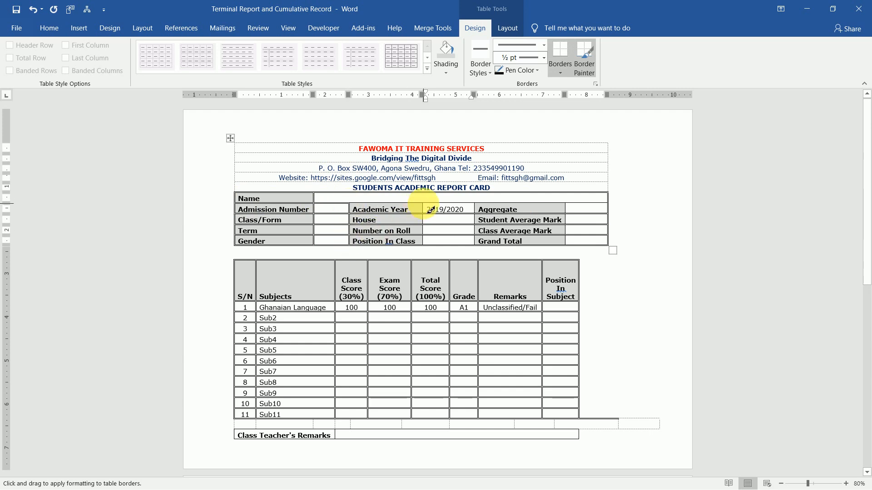
pyautogui.moveTo(427, 211); pyautogui.dragTo(431, 248)
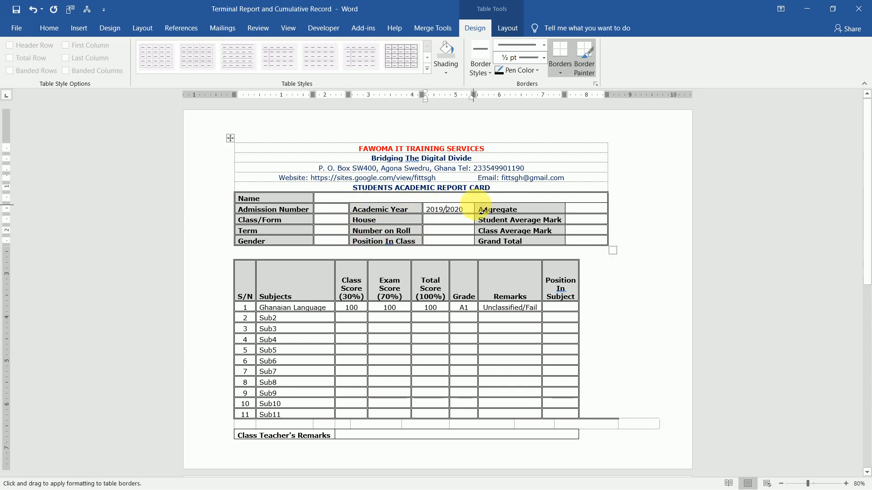
pyautogui.moveTo(475, 208); pyautogui.dragTo(481, 250)
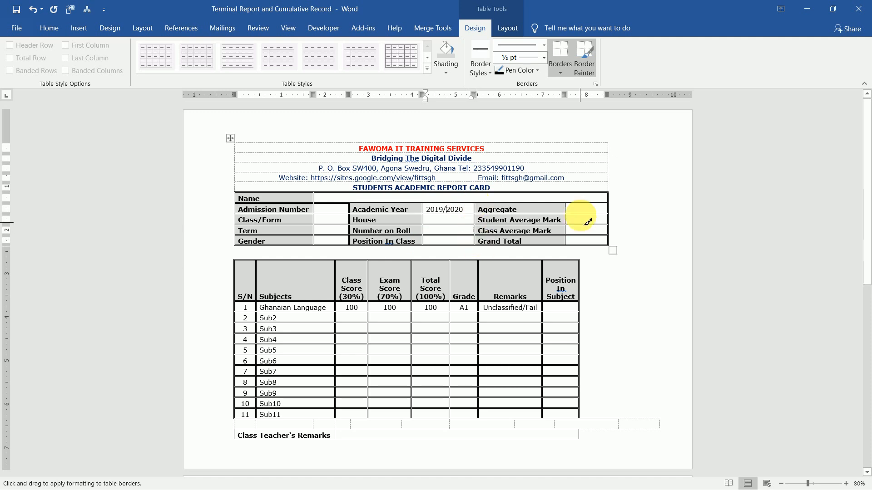
pyautogui.moveTo(571, 210); pyautogui.dragTo(572, 253)
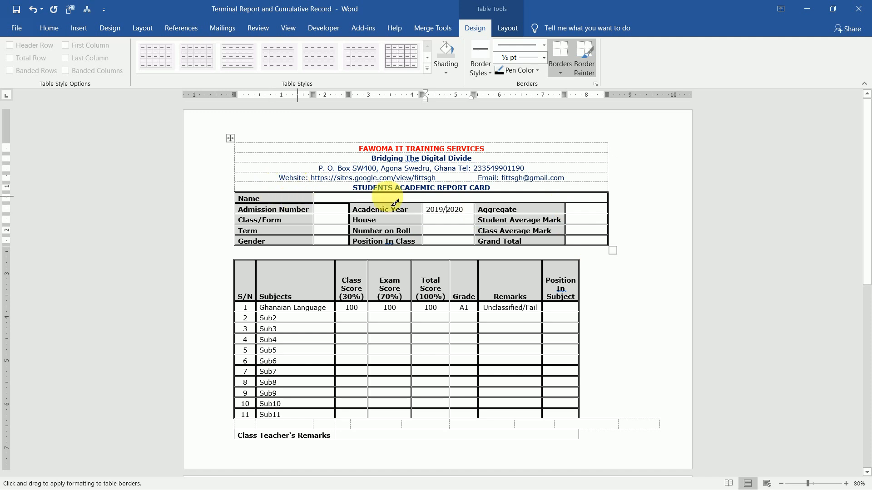
pyautogui.moveTo(347, 203)
pyautogui.mouseDown()
pyautogui.moveTo(589, 209)
pyautogui.moveTo(581, 204)
pyautogui.mouseUp()
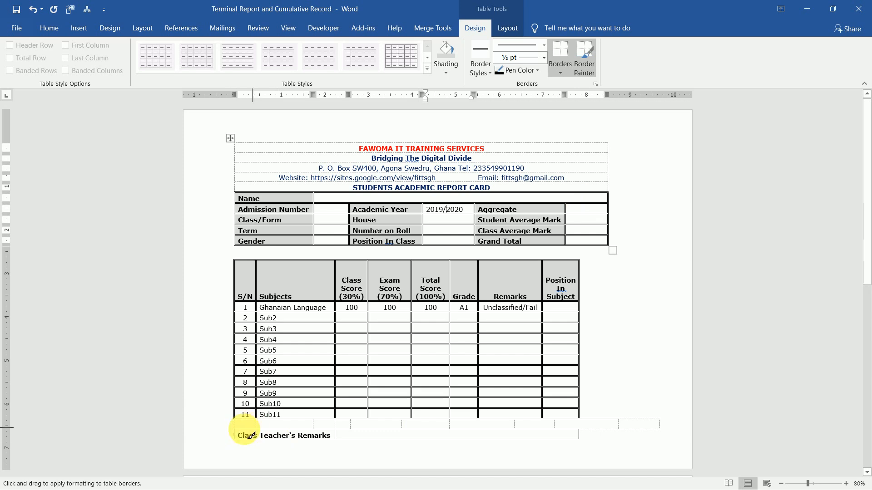
# Paint the double-line border around the Class Teacher's Remarks row and stop border painting
pyautogui.moveTo(239, 431)
pyautogui.mouseDown()
pyautogui.moveTo(562, 425)
pyautogui.moveTo(577, 441)
pyautogui.mouseUp()
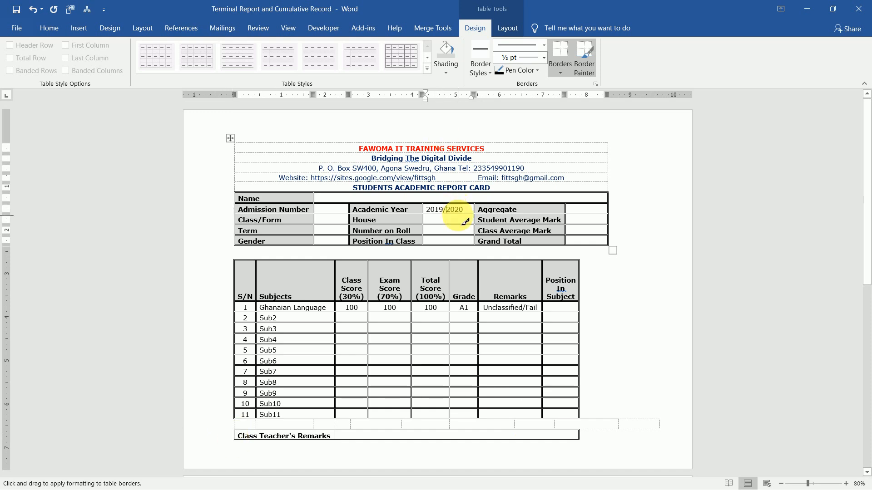
pyautogui.click(564, 50)
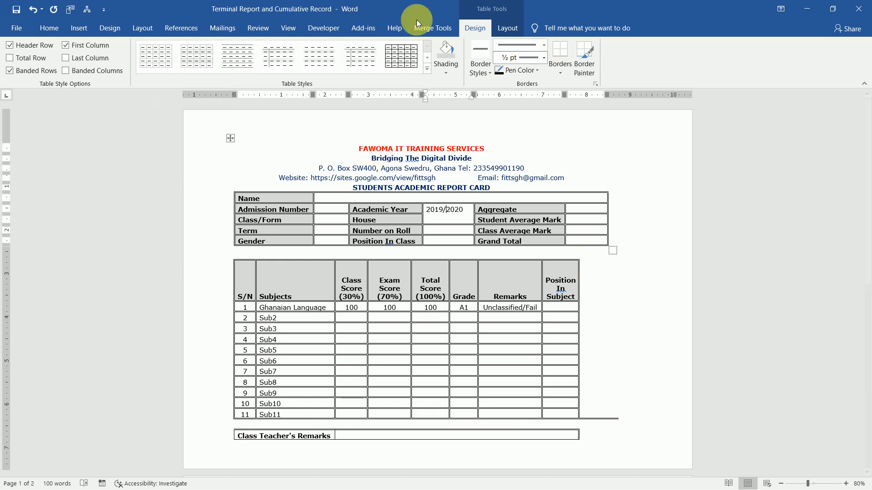
# Erase the stray border line that extends past the right edge of the scores table below Sub11
pyautogui.click(513, 27)
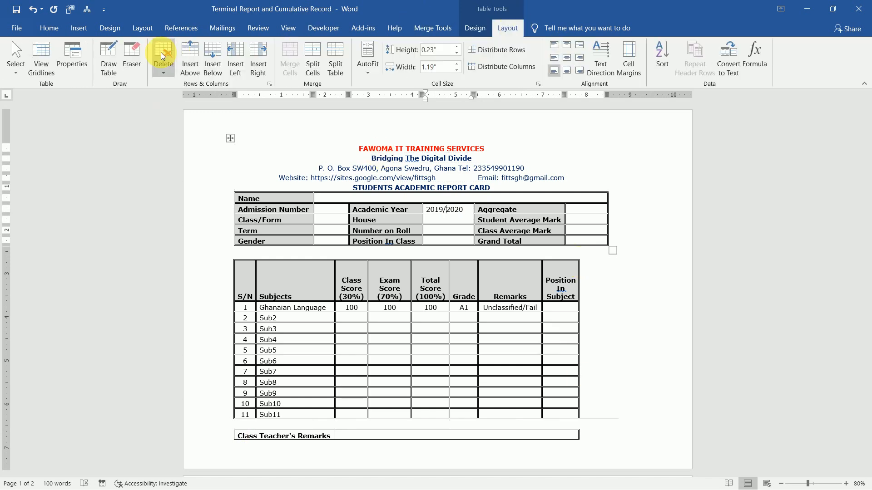
pyautogui.click(140, 53)
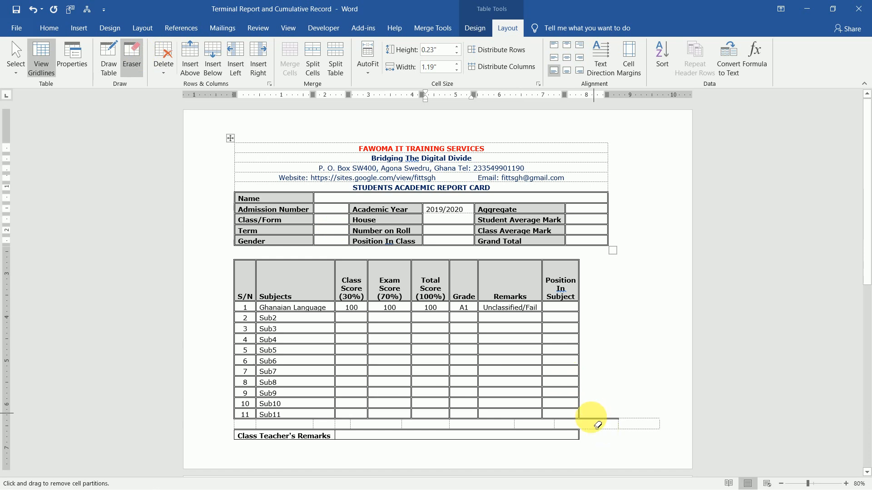
pyautogui.moveTo(595, 428); pyautogui.dragTo(605, 427)
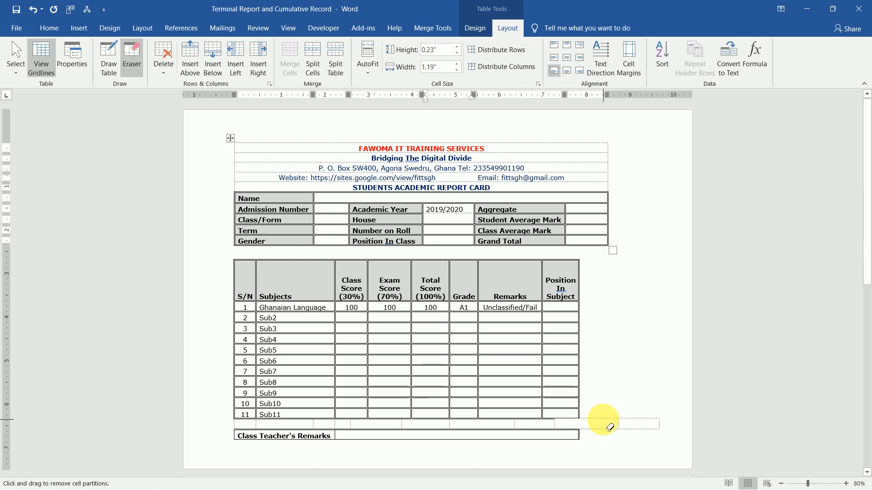
pyautogui.press('Escape')
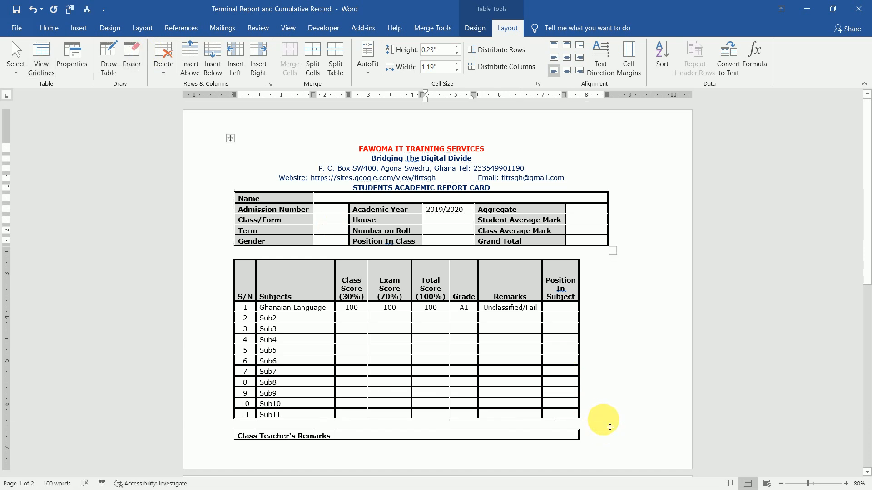
# Delete the empty row between Sub11 and Class Teacher's Remarks
pyautogui.click(324, 424)
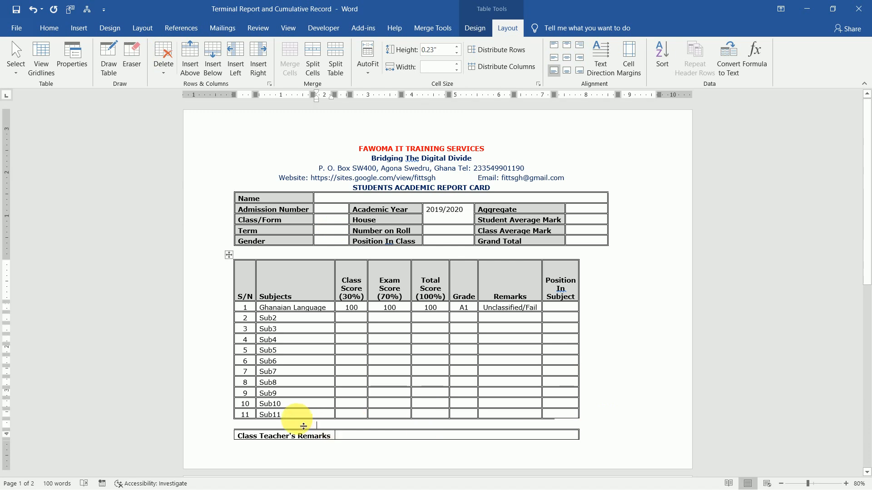
pyautogui.click(168, 70)
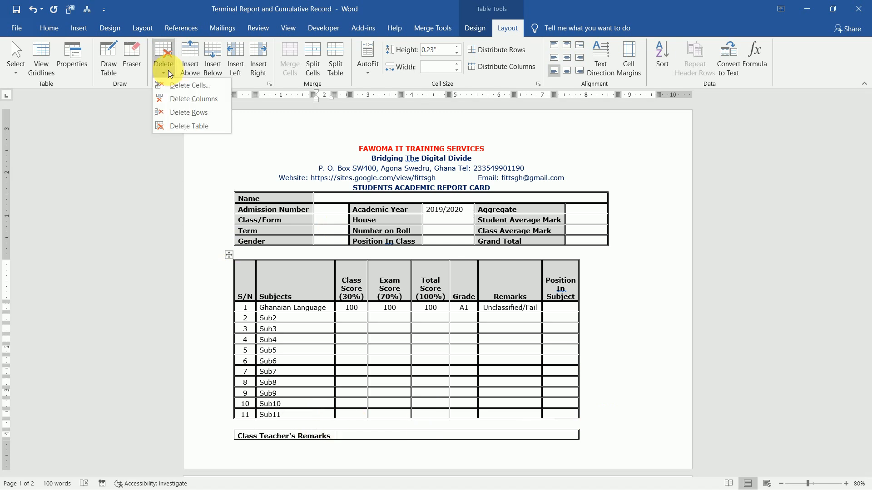
pyautogui.click(181, 110)
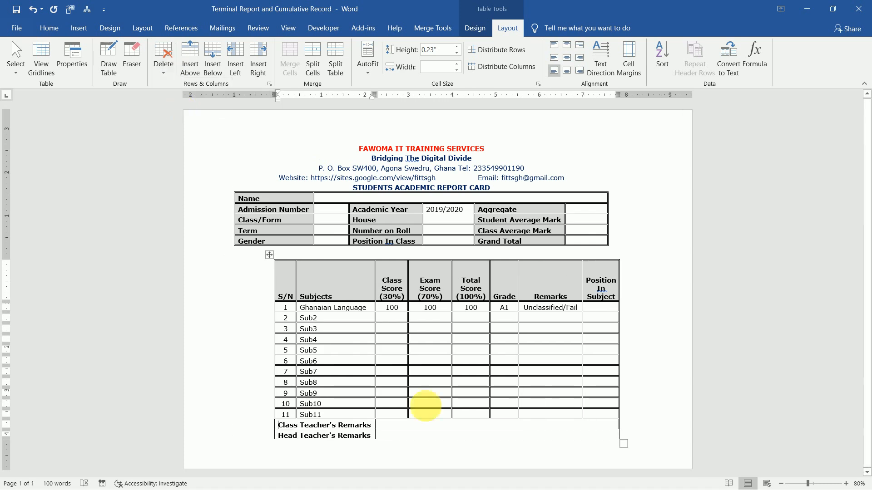
# Paint the double-line border around the Head Teacher's Remarks row and stop border painting
pyautogui.click(484, 32)
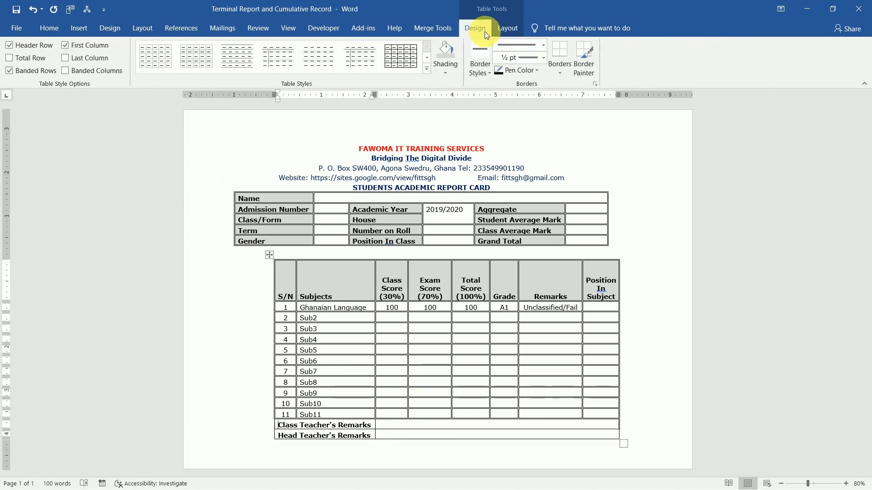
pyautogui.click(487, 56)
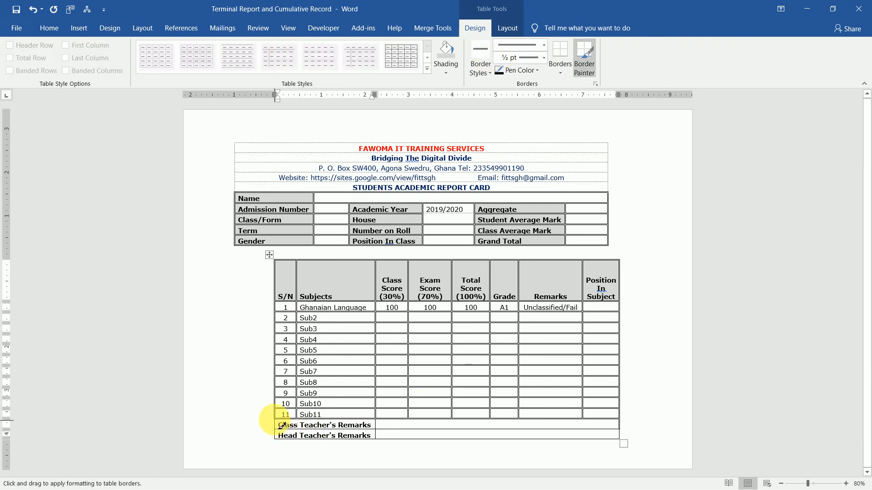
pyautogui.moveTo(281, 426); pyautogui.dragTo(282, 441)
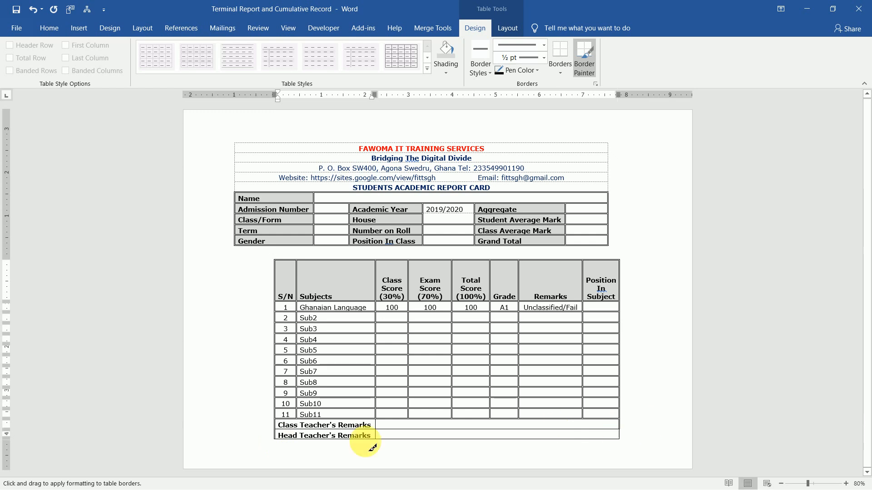
pyautogui.moveTo(290, 444); pyautogui.dragTo(599, 441)
pyautogui.moveTo(283, 435)
pyautogui.mouseDown()
pyautogui.moveTo(425, 427)
pyautogui.moveTo(598, 436)
pyautogui.mouseUp()
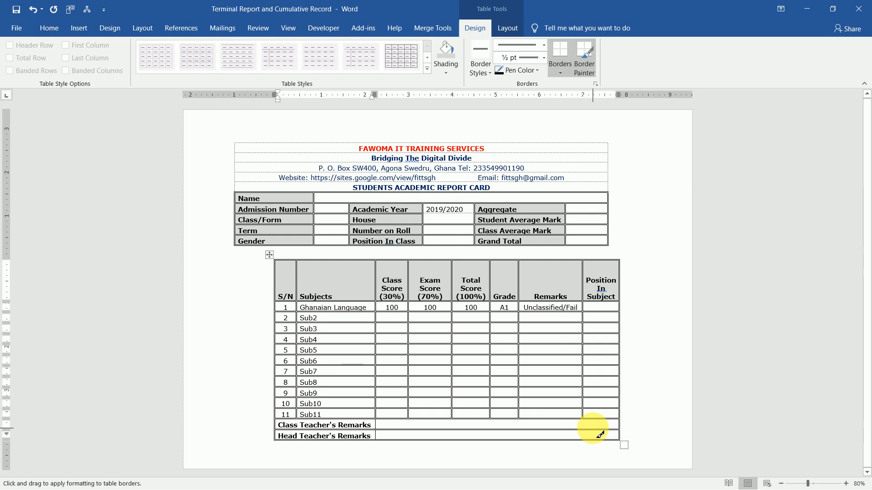
pyautogui.press('Escape')
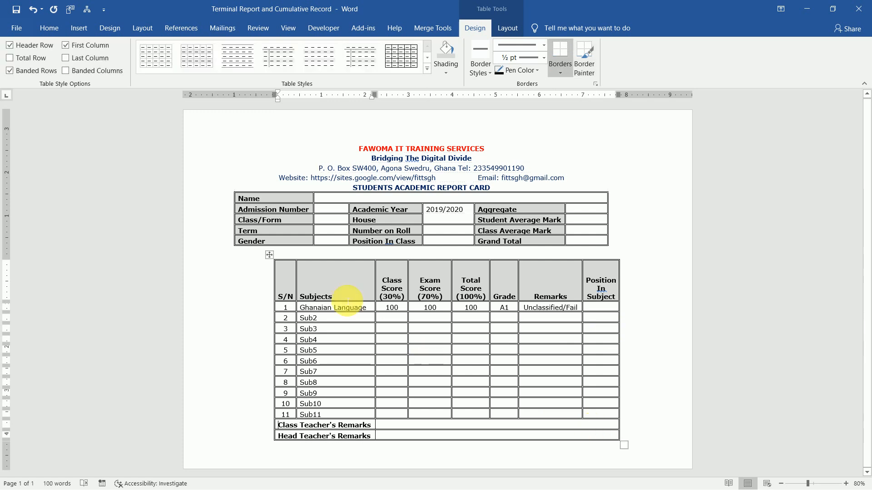
# Move the scores table left beyond the details table's left edge and insert three columns to the right of Position In Subject
pyautogui.moveTo(270, 254); pyautogui.dragTo(232, 254)
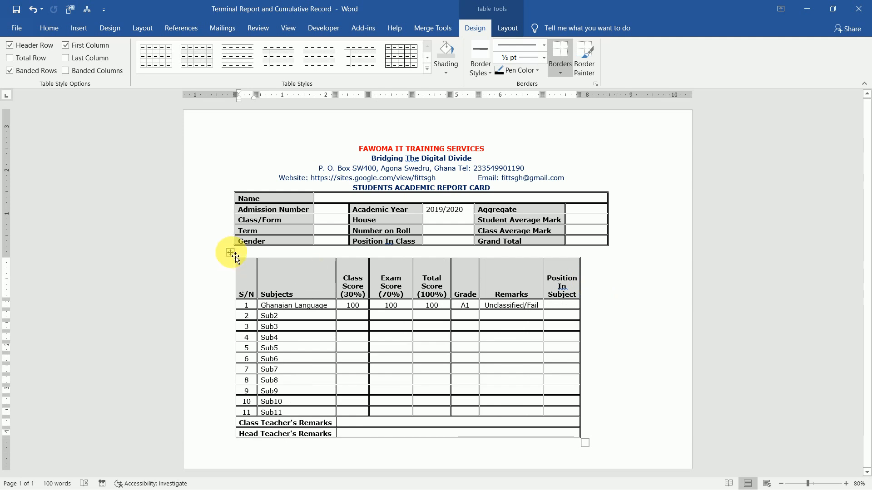
pyautogui.moveTo(231, 253); pyautogui.dragTo(201, 251)
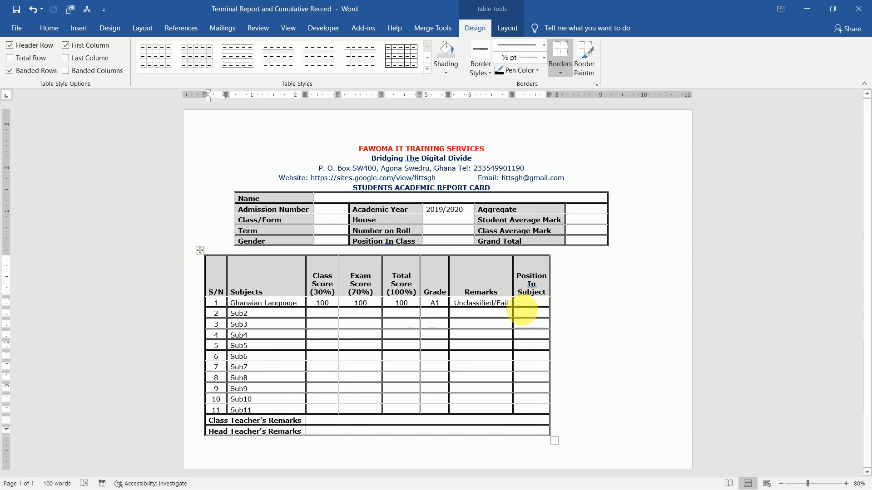
pyautogui.click(539, 307)
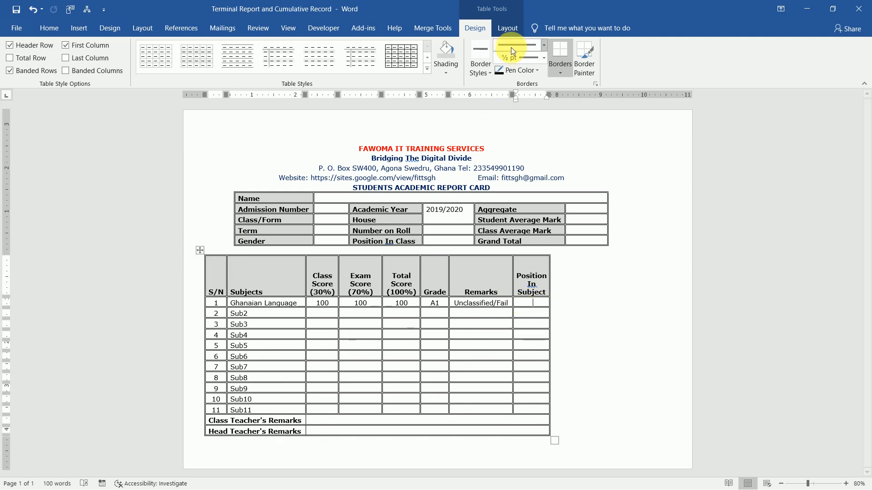
pyautogui.click(512, 33)
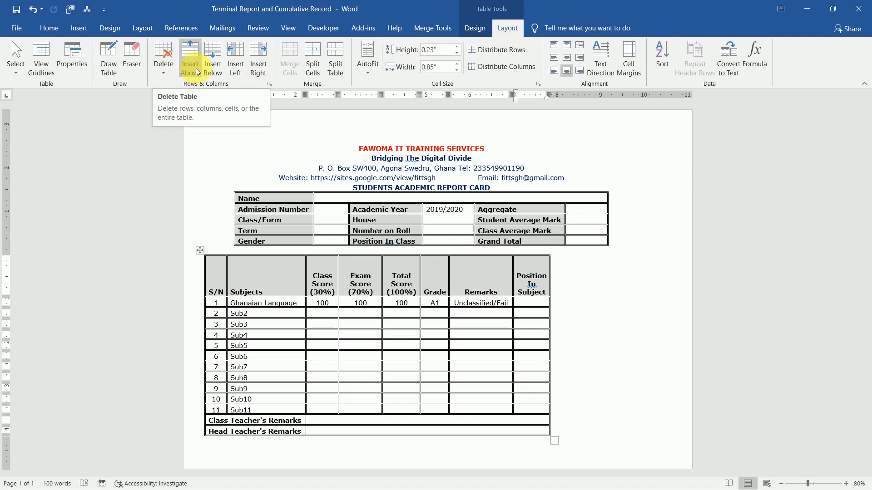
pyautogui.click(253, 53)
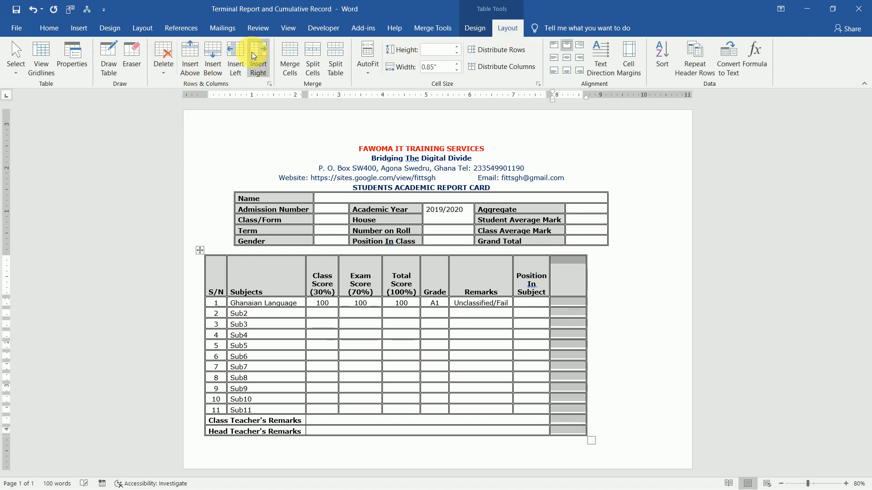
pyautogui.click(253, 53)
pyautogui.click(252, 54)
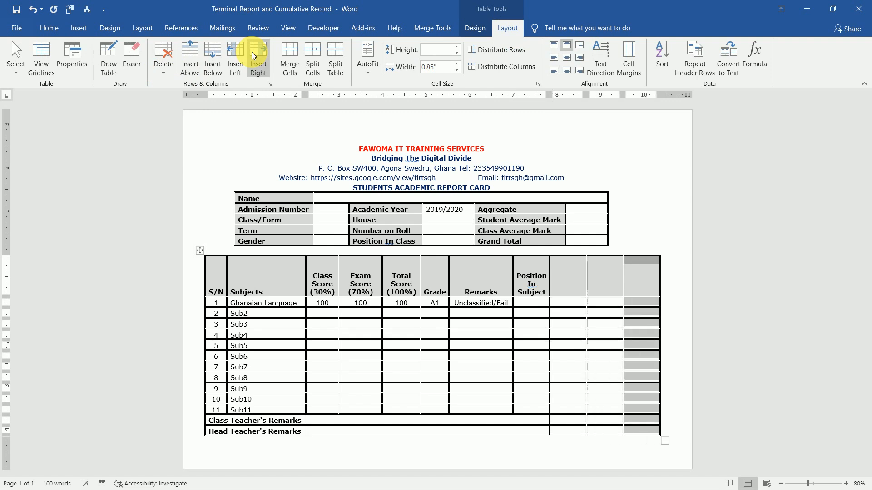
# Enter the heading GRADING SYSTEM above the three new columns and merge their header cells into one
pyautogui.click(559, 282)
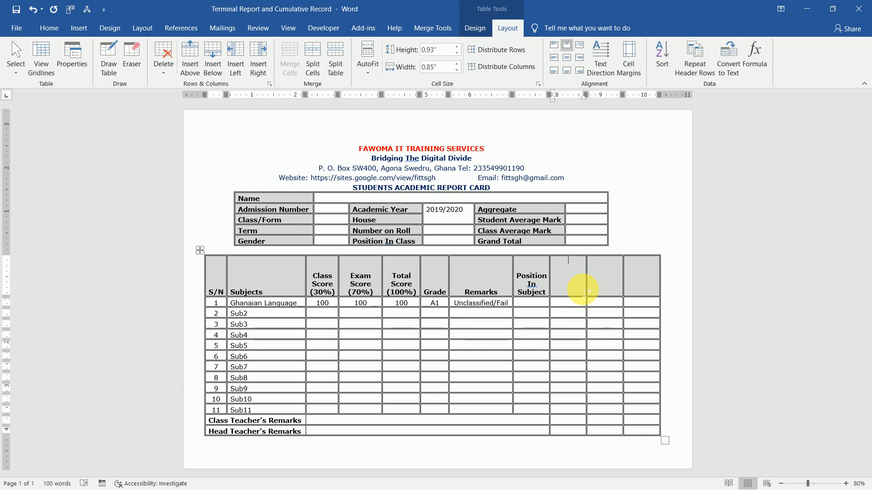
pyautogui.write('RADING SYSTEM')
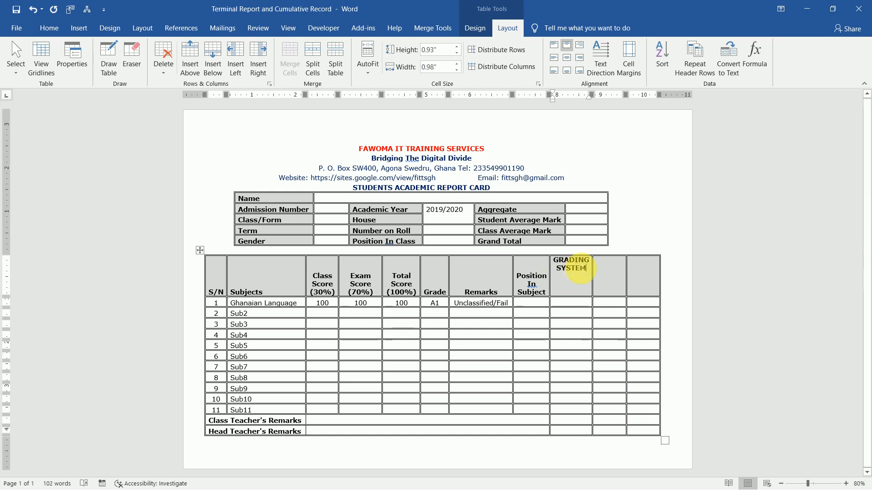
pyautogui.moveTo(565, 262); pyautogui.dragTo(645, 261)
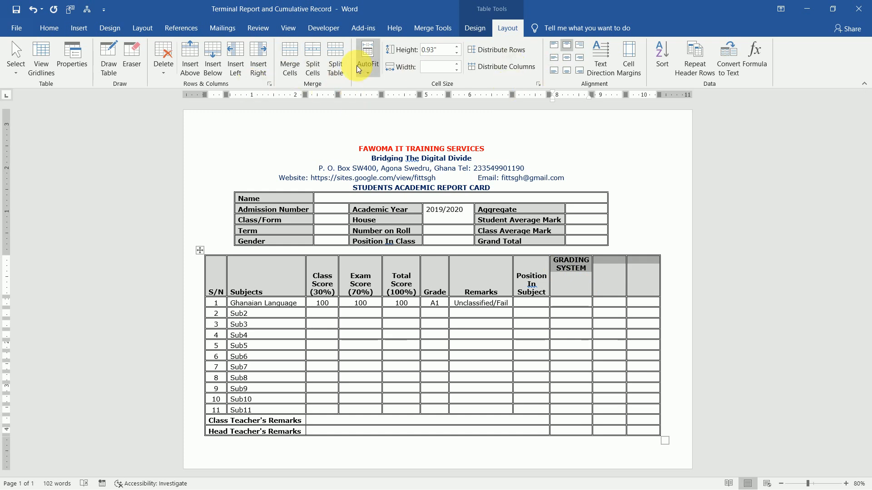
pyautogui.click(287, 57)
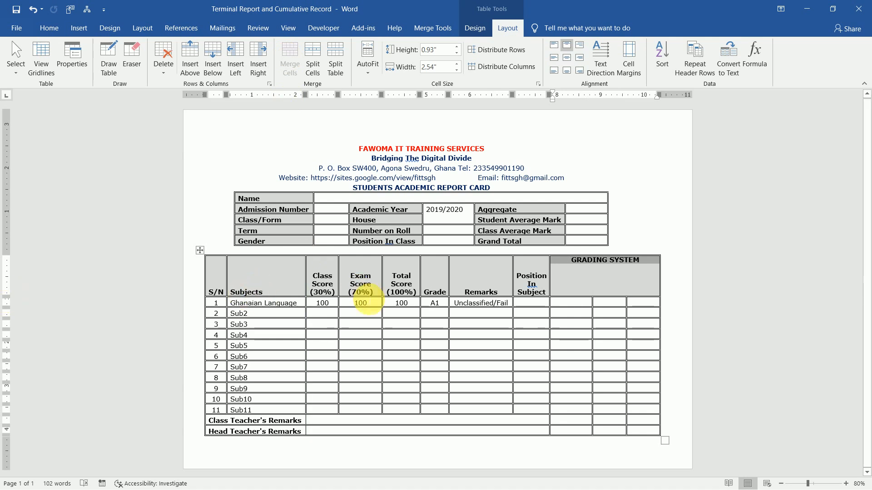
# Shrink the scores table's header row to about 0.54" high and align GRADING SYSTEM to the bottom centre of its cell
pyautogui.moveTo(373, 298); pyautogui.dragTo(373, 282)
pyautogui.click(610, 262)
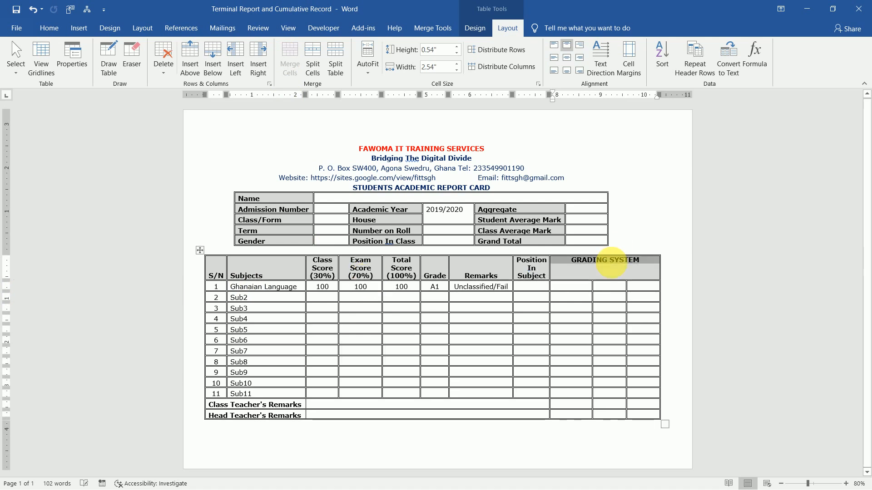
pyautogui.click(567, 71)
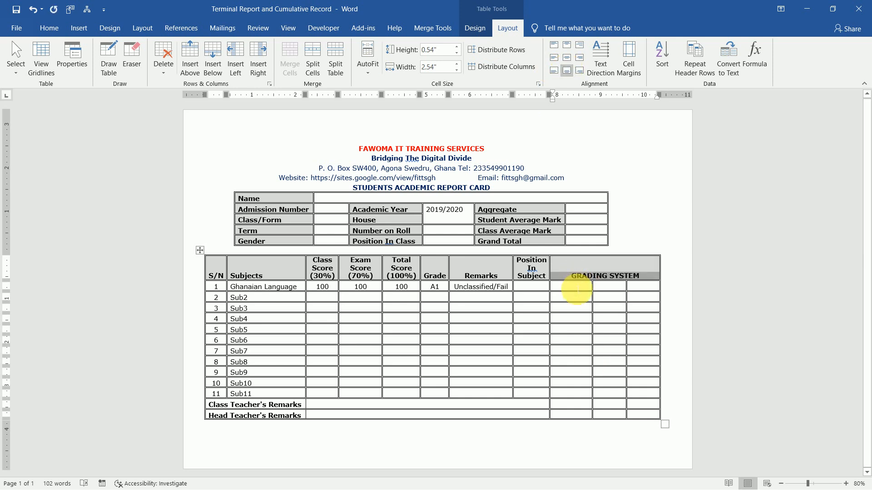
# Enter the subheadings Score, Grade and Remarks in the three cells beneath GRADING SYSTEM
pyautogui.click(573, 287)
pyautogui.write('S')
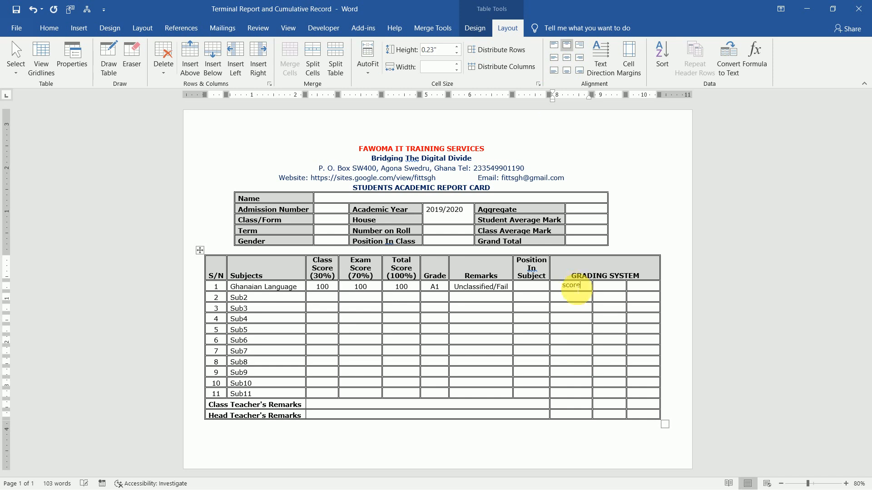
pyautogui.write('core')
pyautogui.press('Tab')
pyautogui.write('Grade')
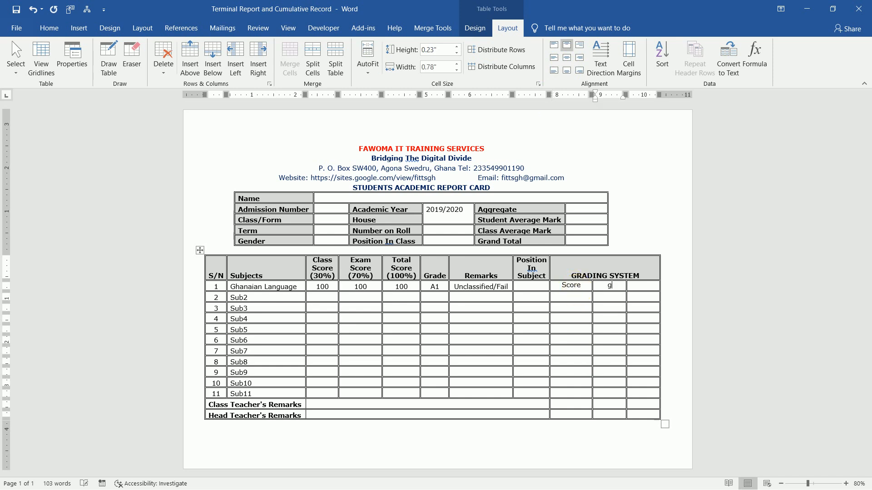
pyautogui.press('Tab')
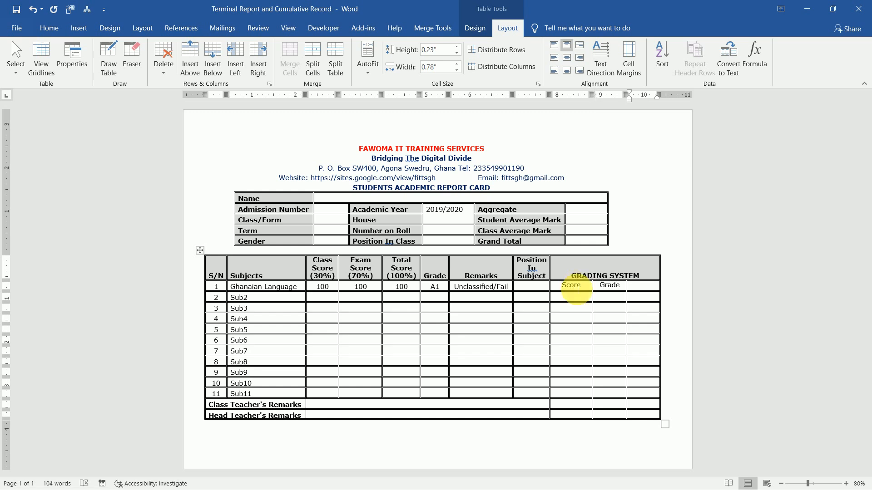
pyautogui.write('Remarks')
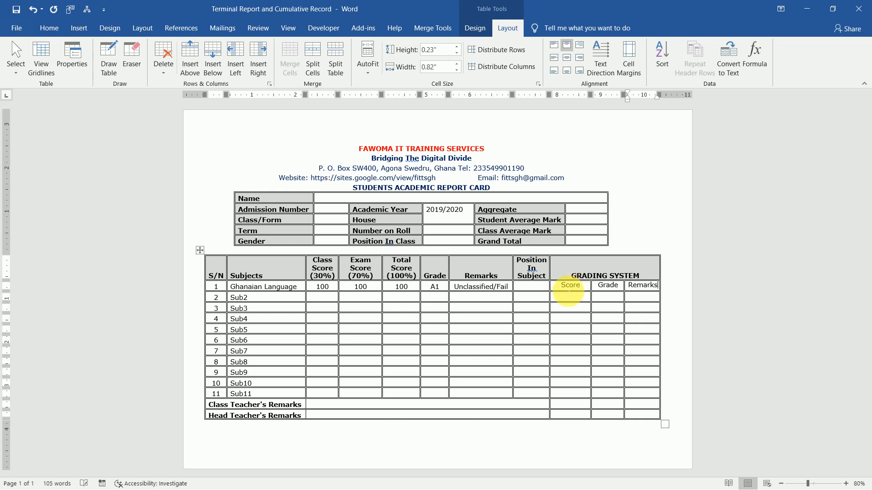
# Change the Score, Grade and Remarks subheadings beneath GRADING SYSTEM to uppercase
pyautogui.moveTo(568, 289); pyautogui.dragTo(640, 286)
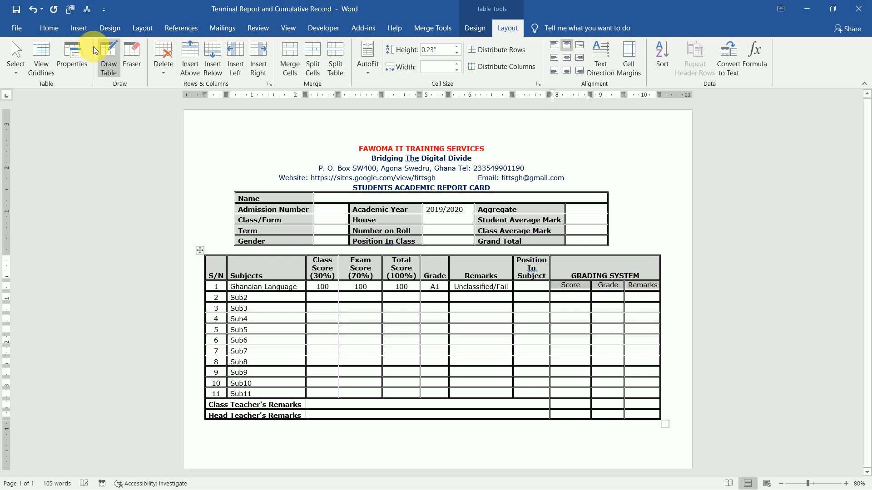
pyautogui.click(53, 29)
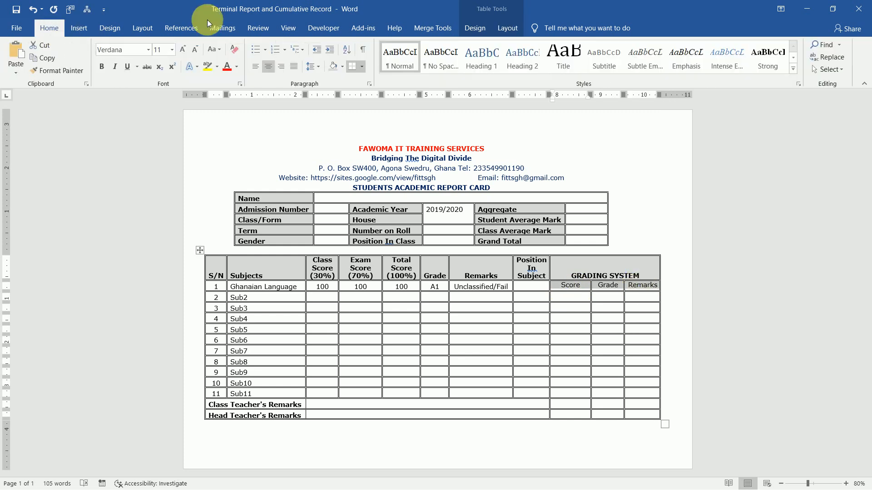
pyautogui.click(214, 48)
pyautogui.click(233, 86)
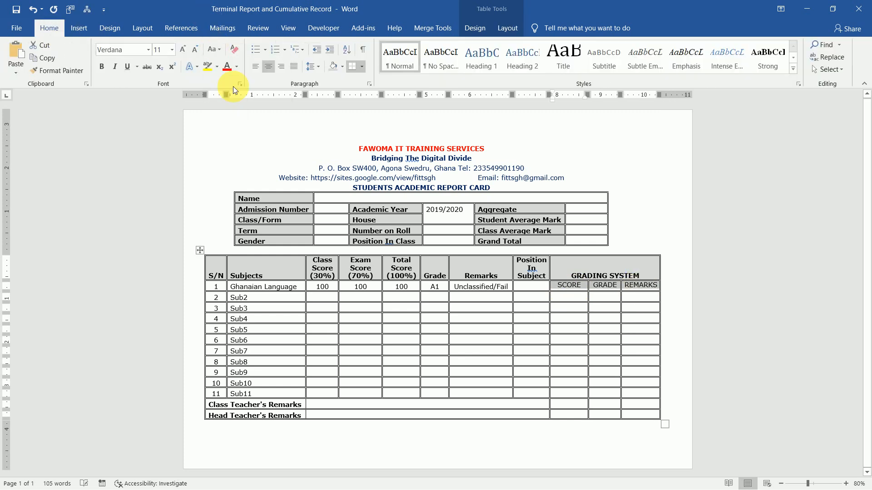
# Copy the bold formatting of the Position In Subject heading onto the SCORE, GRADE and REMARKS subheadings with Format Painter
pyautogui.click(620, 279)
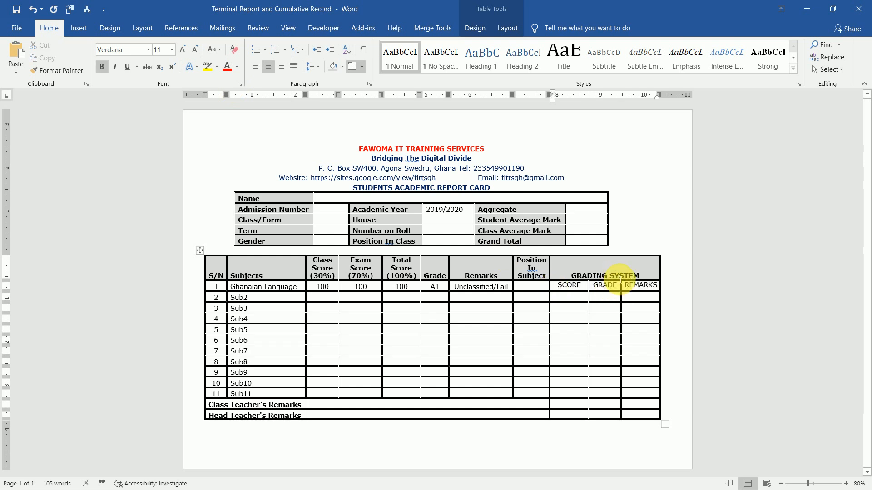
pyautogui.doubleClick(529, 270)
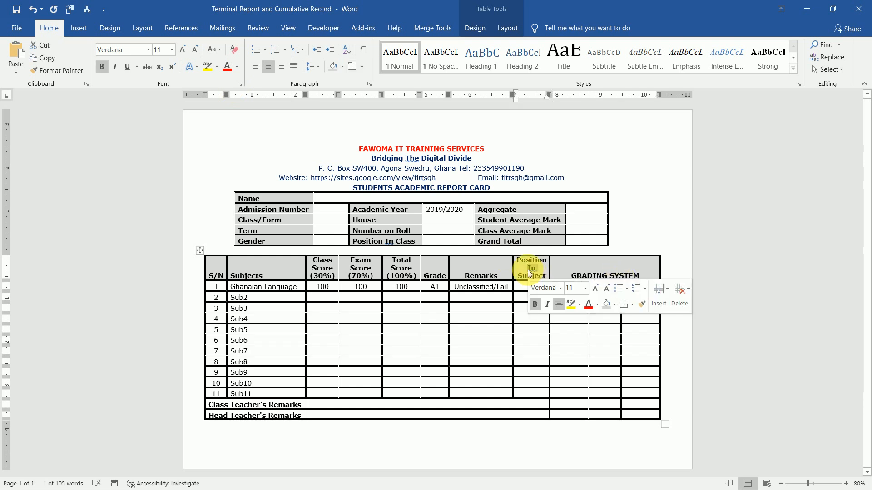
pyautogui.click(642, 305)
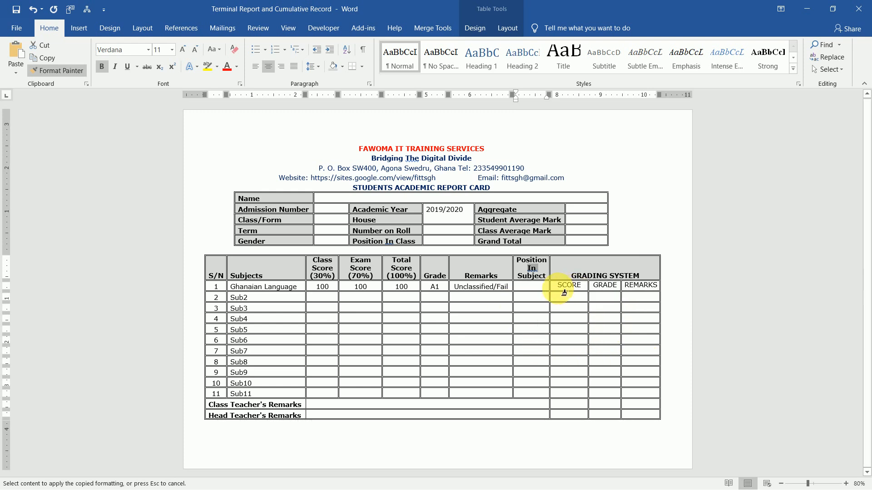
pyautogui.moveTo(564, 293); pyautogui.dragTo(648, 295)
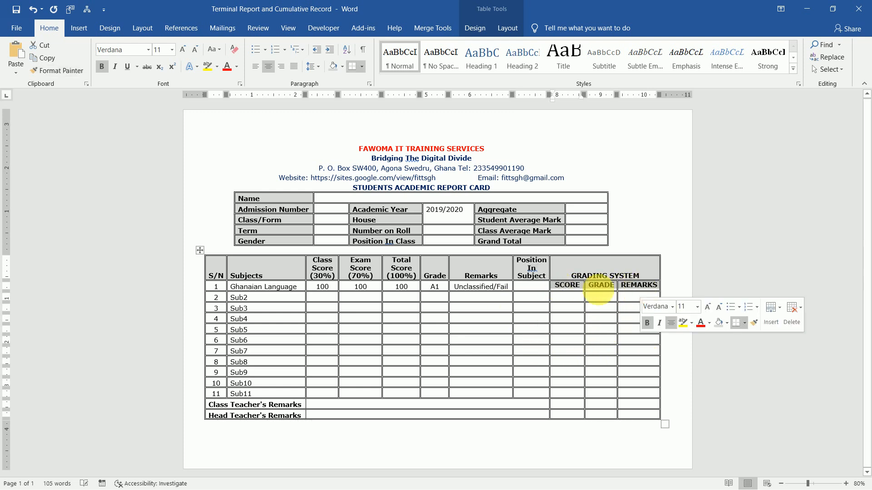
# Fill the SCORE column from the Sub2 row down with 80-100, 75-79, 70-74, 65-69 and 61-64
pyautogui.click(568, 298)
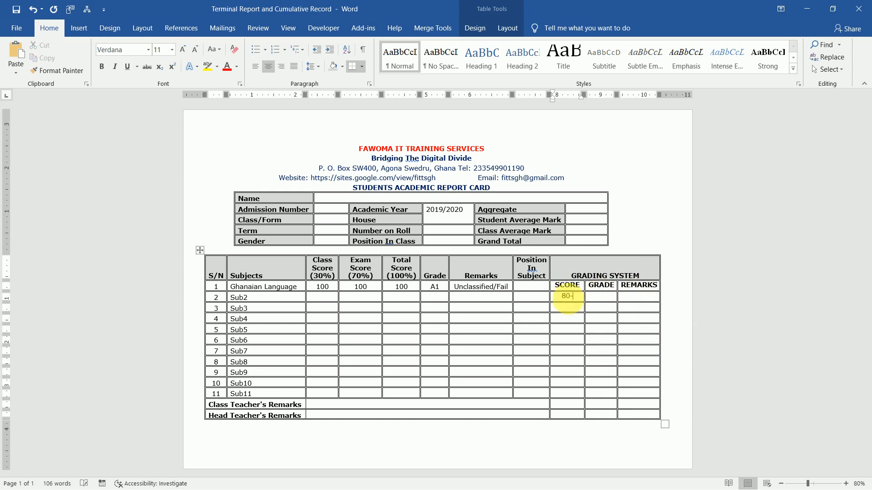
pyautogui.write('80-100')
pyautogui.press('Tab')
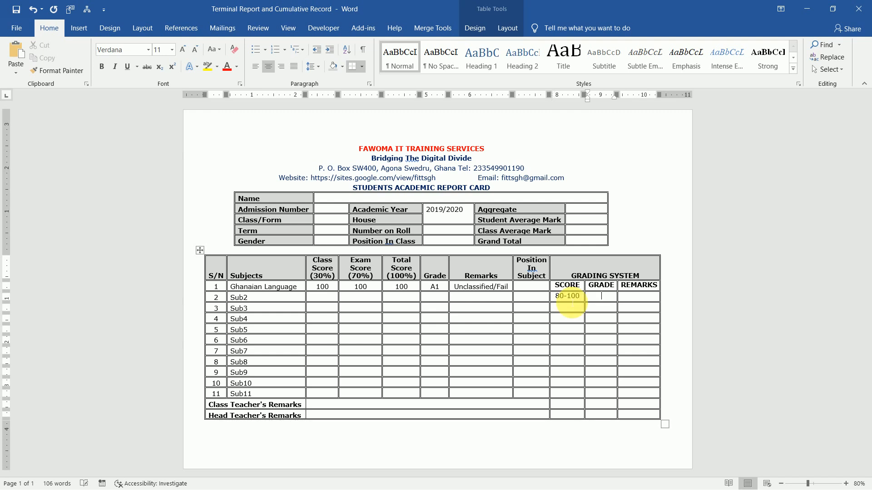
pyautogui.click(570, 304)
pyautogui.write('75')
pyautogui.write('-79')
pyautogui.write('70-74')
pyautogui.write('65-')
pyautogui.write('69')
pyautogui.press('Down')
pyautogui.write('61')
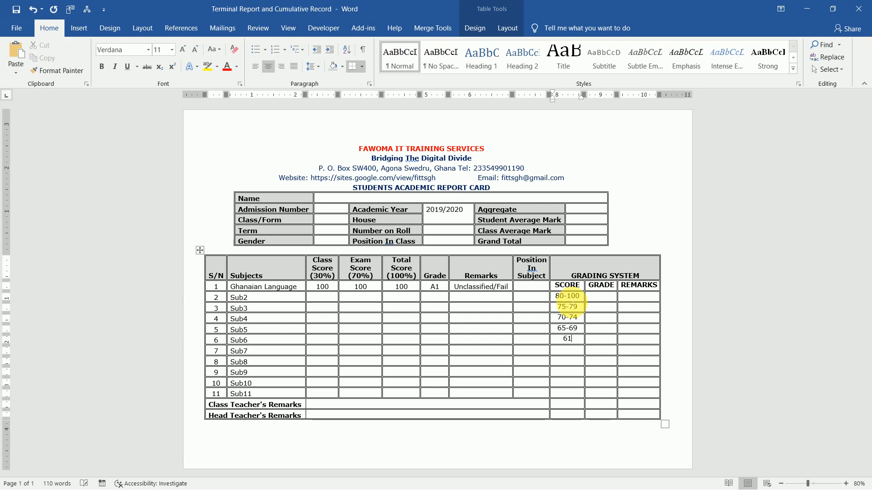
pyautogui.write('-64')
# Continue the SCORE column from the Sub7 row down with 50-60, 45-49, 40-44 and 0-39
pyautogui.press('Down')
pyautogui.write('50')
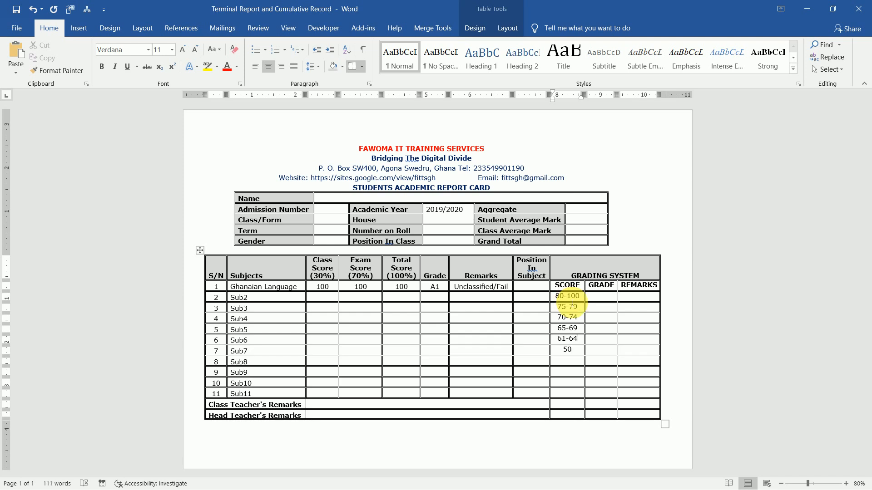
pyautogui.write('-')
pyautogui.write('60')
pyautogui.write('45')
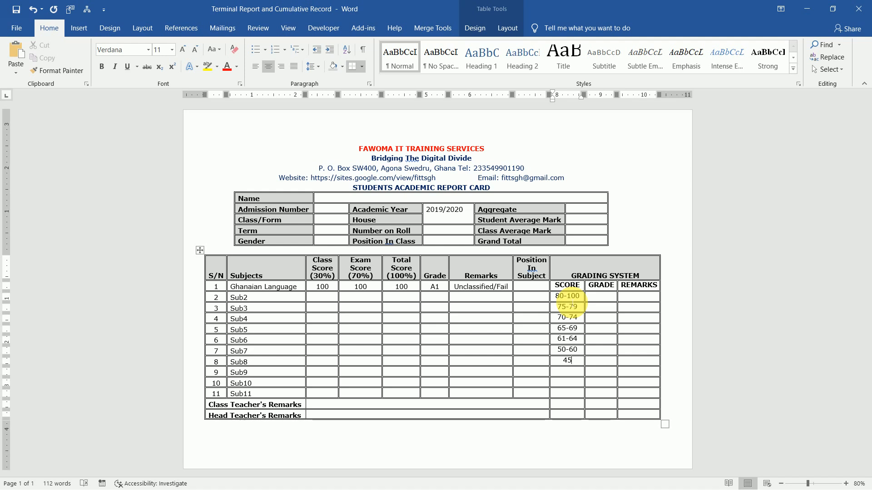
pyautogui.write('-49')
pyautogui.press('Down')
pyautogui.write('40-44')
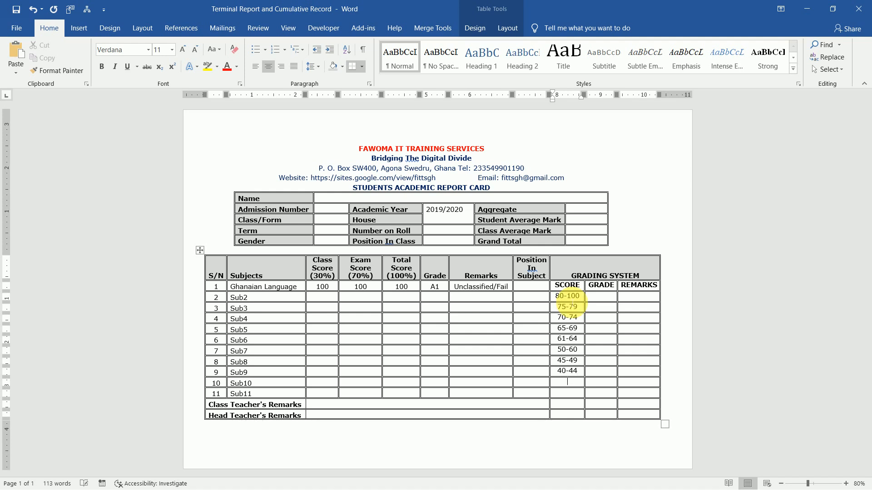
pyautogui.write('0-39')
pyautogui.press('Down')
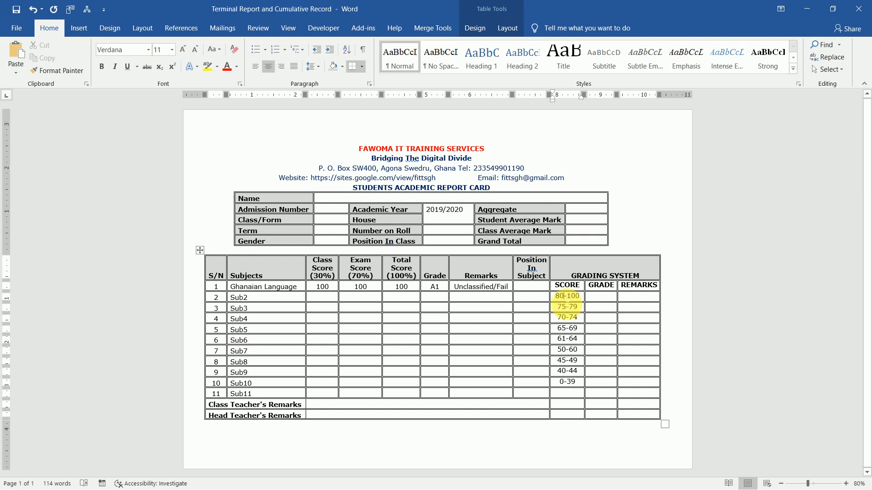
# Shade the SCORE, GRADE and REMARKS subheading cells grey to match the heading row
pyautogui.moveTo(565, 287); pyautogui.dragTo(640, 285)
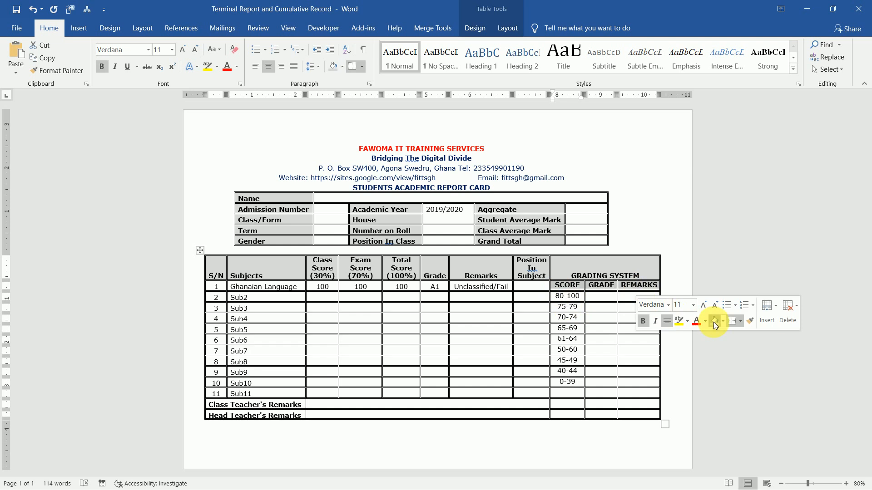
pyautogui.click(713, 322)
pyautogui.click(608, 360)
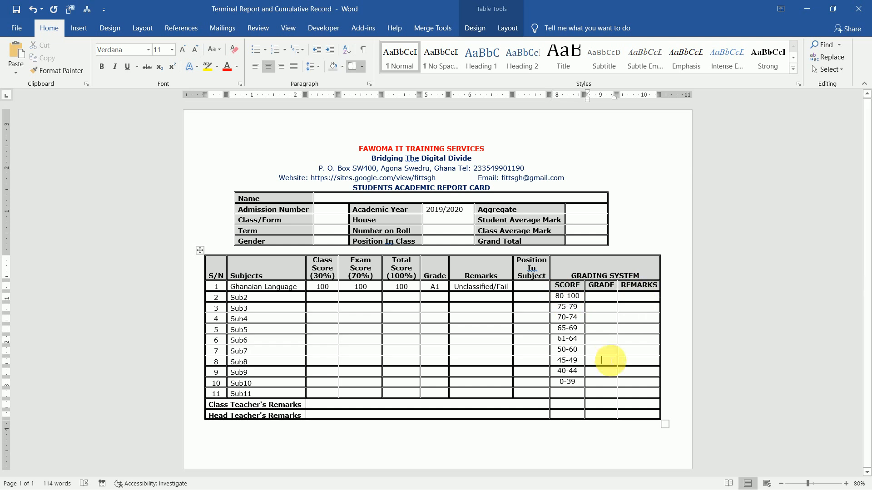
# Move the student details table with its letterhead so its left edge lines up with the scores table below
pyautogui.click(322, 209)
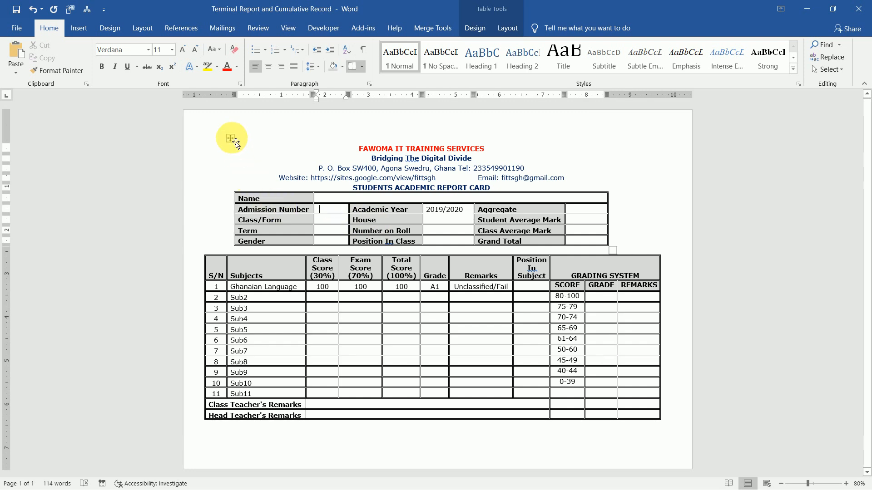
pyautogui.moveTo(230, 138); pyautogui.dragTo(210, 145)
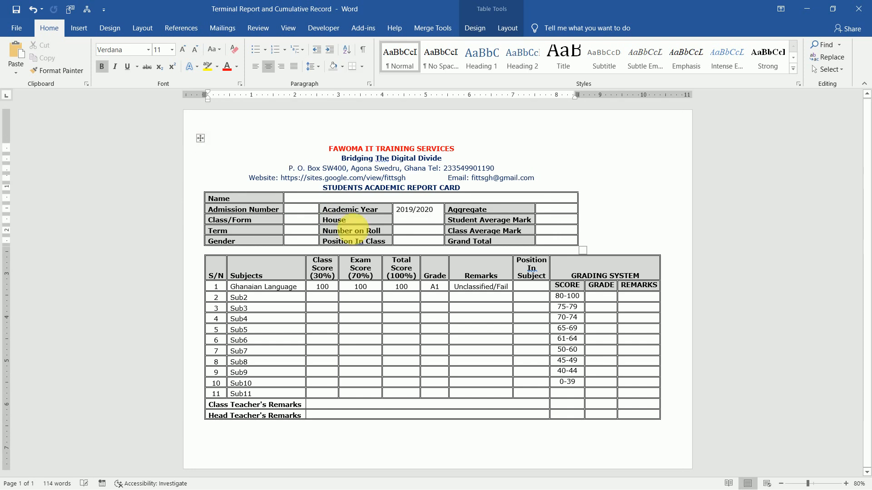
pyautogui.click(216, 272)
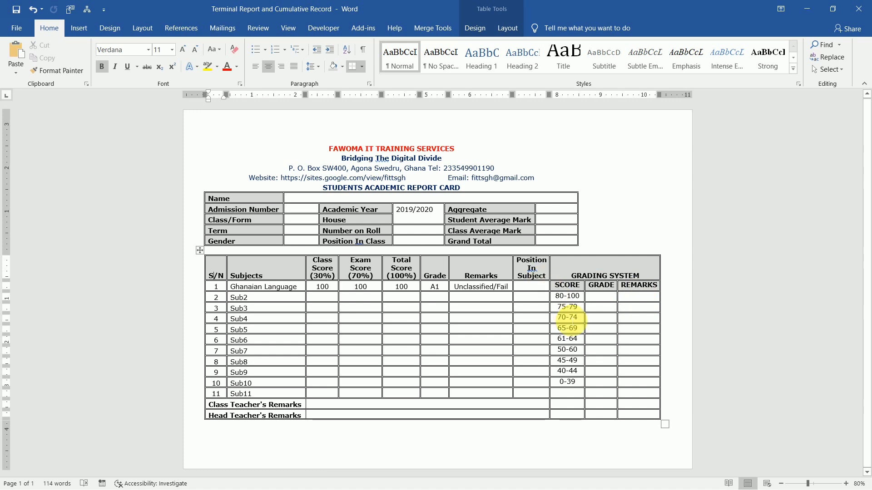
# Fill the GRADE column beside the score ranges with A1, B2, B3, C4, C5, C6, D7, E8 and F9
pyautogui.click(602, 297)
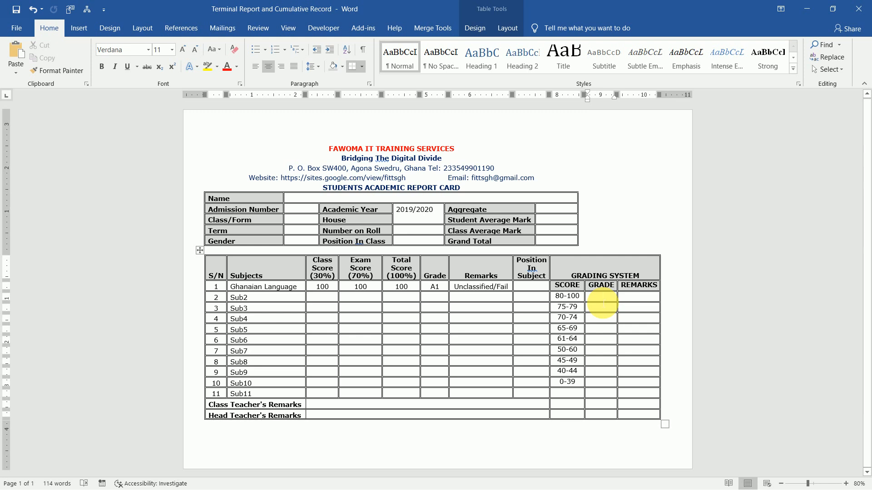
pyautogui.write('A1')
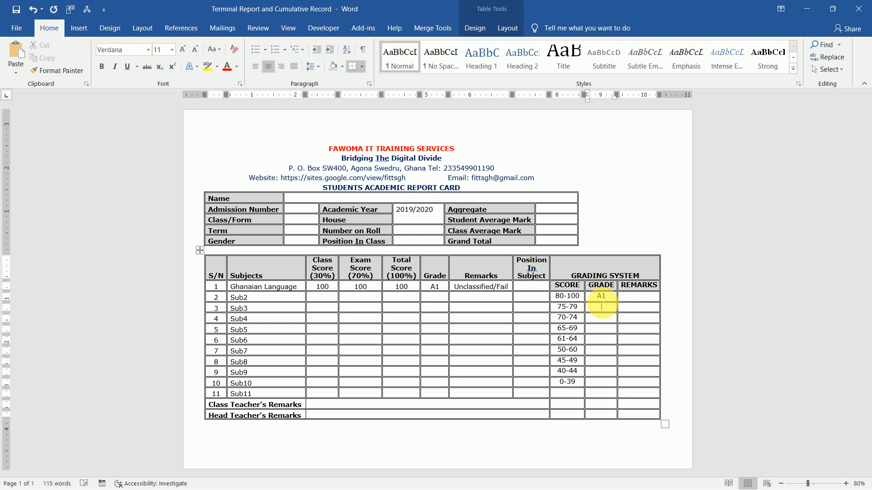
pyautogui.write('B2B3')
pyautogui.write('C4')
pyautogui.press('Down')
pyautogui.write('D7')
pyautogui.write('F9')
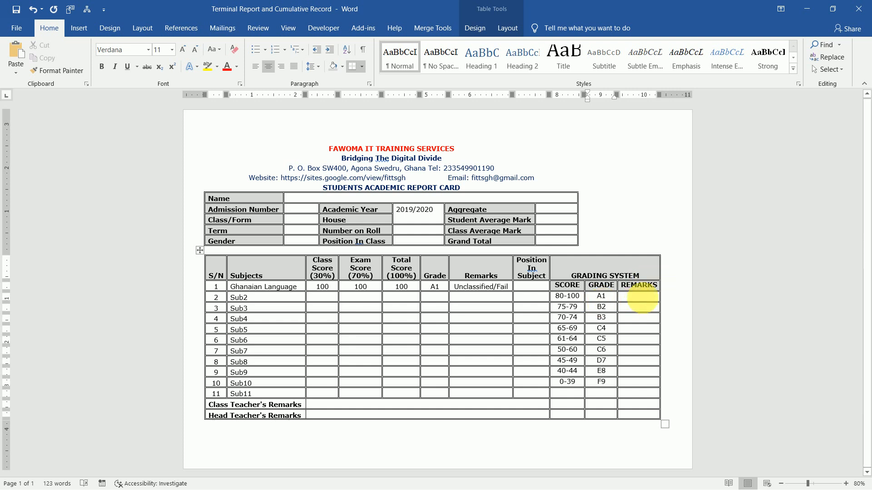
# Fill the grading REMARKS for A1 to C6 with Excellent, Very Good, Good, Credit, Credit and Credit
pyautogui.click(645, 301)
pyautogui.write('Excellent')
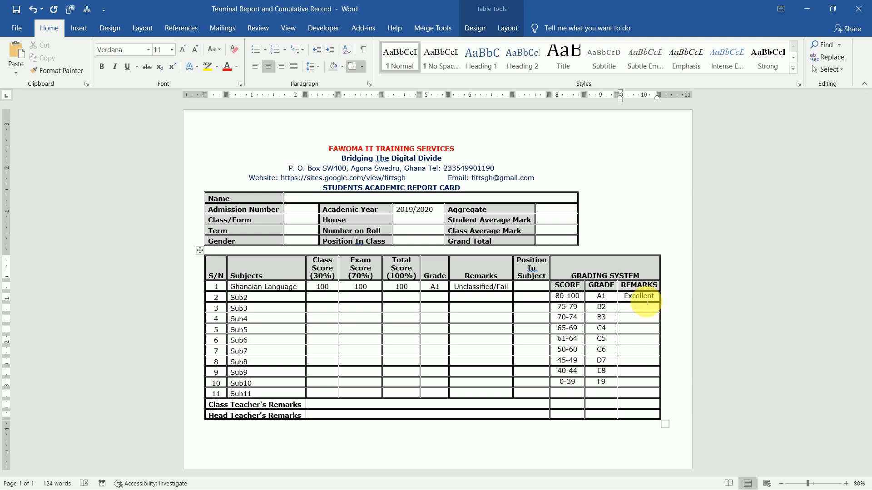
pyautogui.write('Very Good')
pyautogui.write('Credi')
pyautogui.write('Credit')
pyautogui.write('Credit')
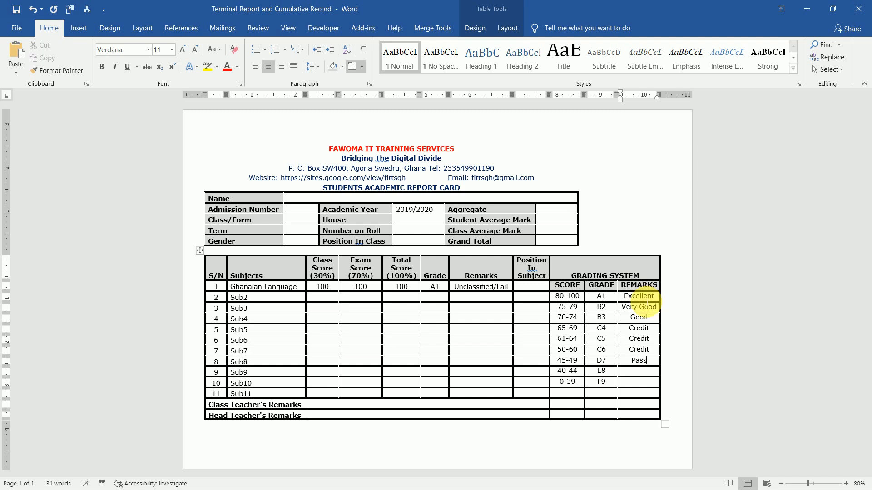
# Enter Pass for D7 and E8 and Unclassified/ Fail for F9, and widen the grading REMARKS column to fit it on one line
pyautogui.write('Pass')
pyautogui.press('Down')
pyautogui.write('Uncla')
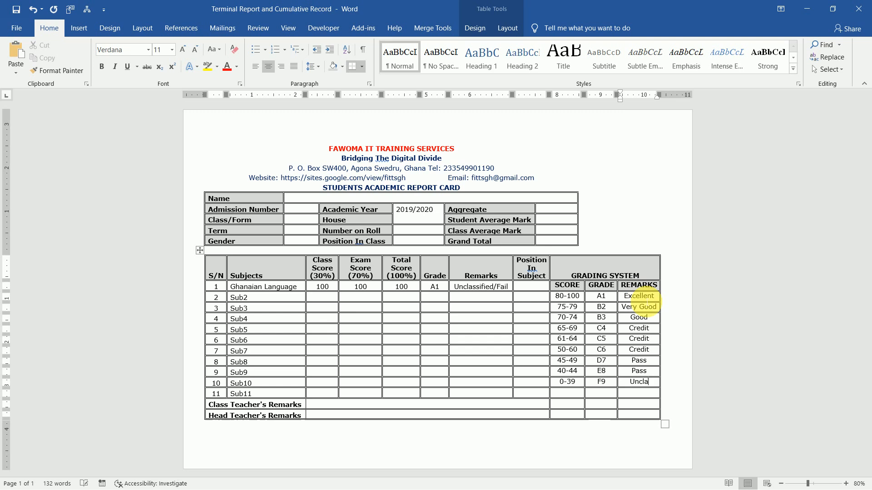
pyautogui.write('ssified')
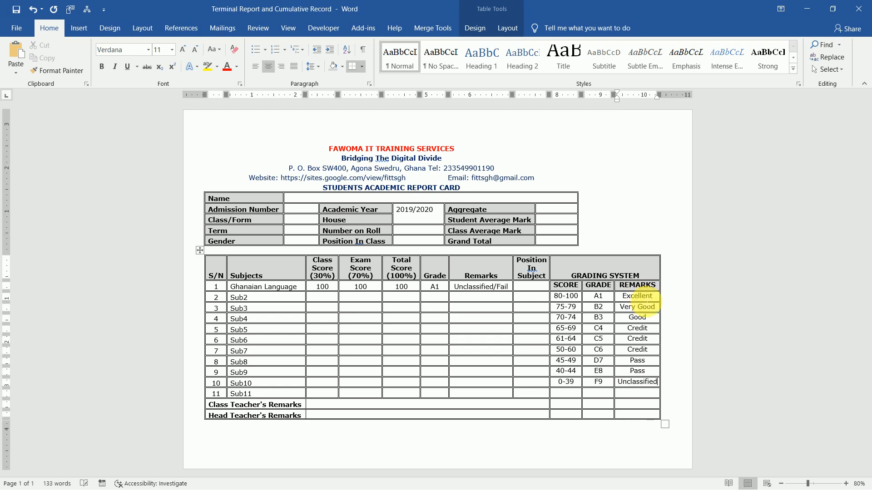
pyautogui.write('/Fail')
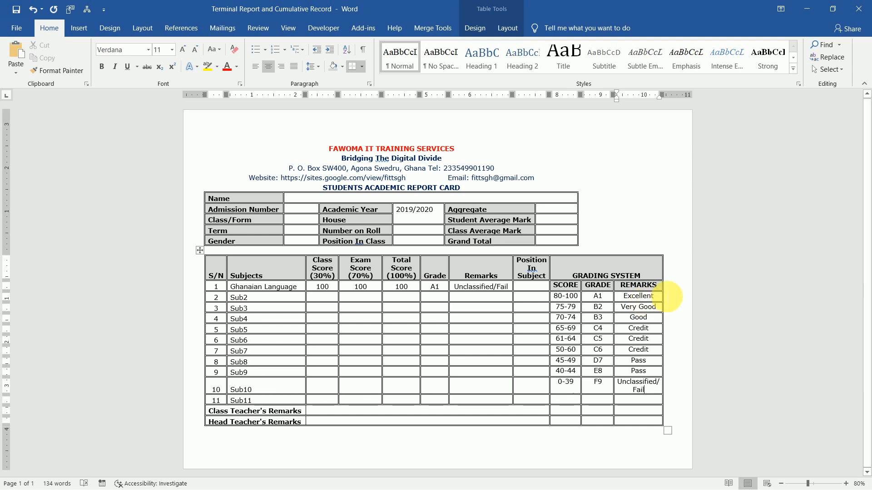
pyautogui.moveTo(669, 303); pyautogui.dragTo(688, 303)
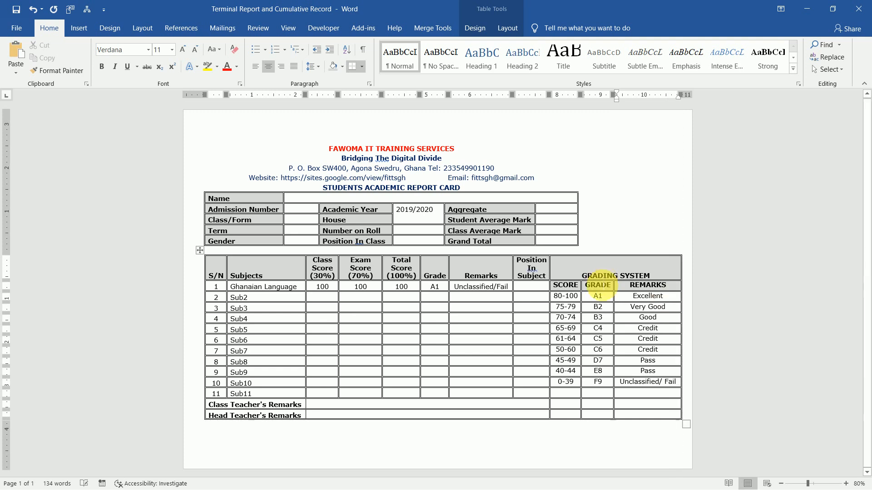
# Align the SCORE, GRADE and REMARKS subheadings to the bottom left of their cells
pyautogui.click(631, 285)
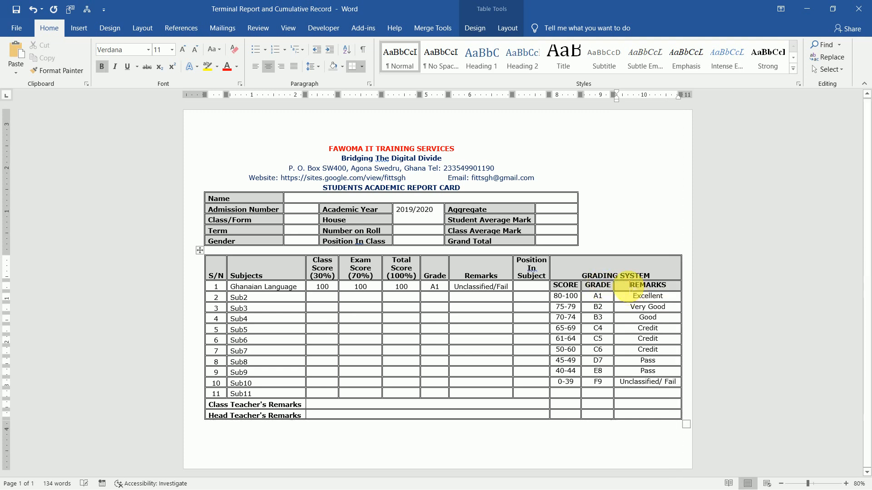
pyautogui.click(507, 31)
pyautogui.click(552, 59)
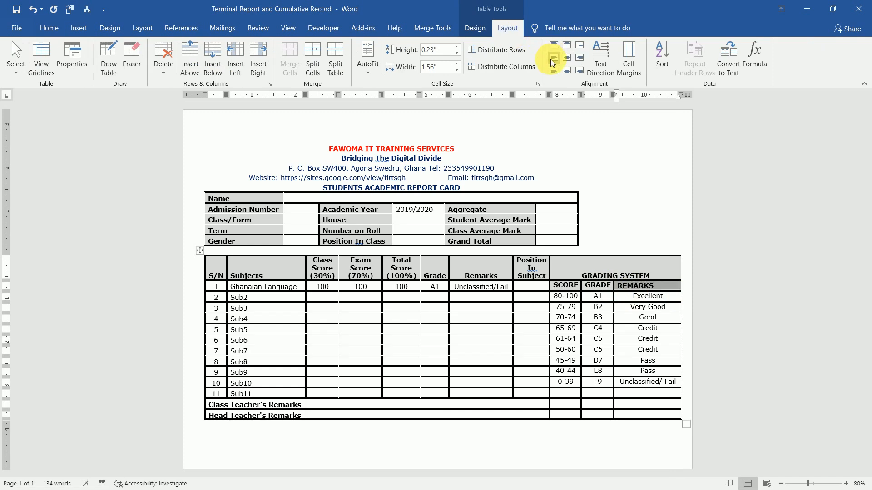
pyautogui.click(555, 45)
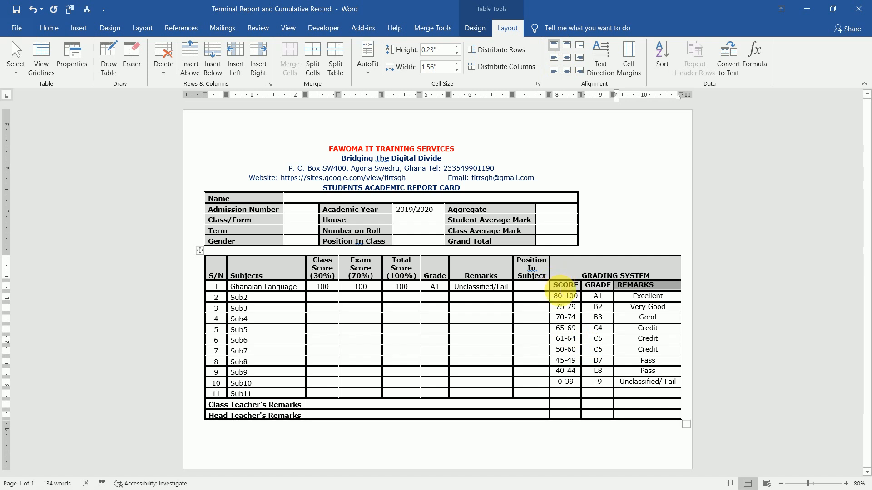
pyautogui.moveTo(561, 291); pyautogui.dragTo(636, 285)
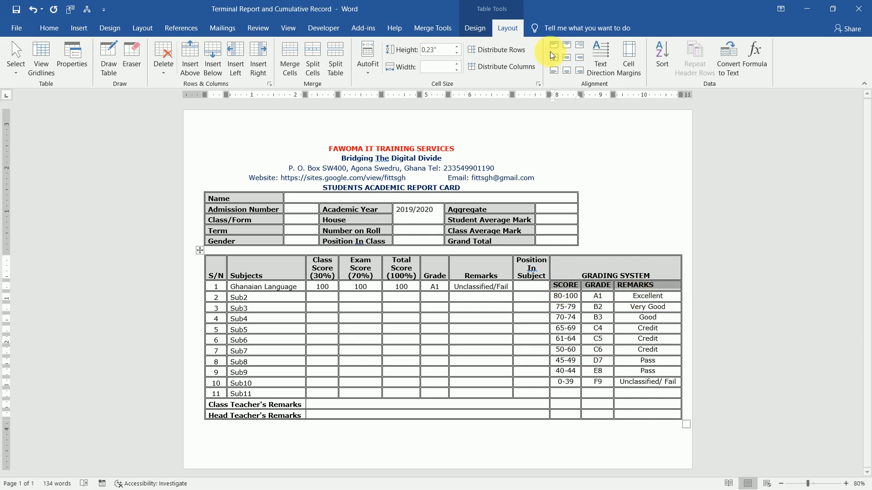
pyautogui.click(553, 70)
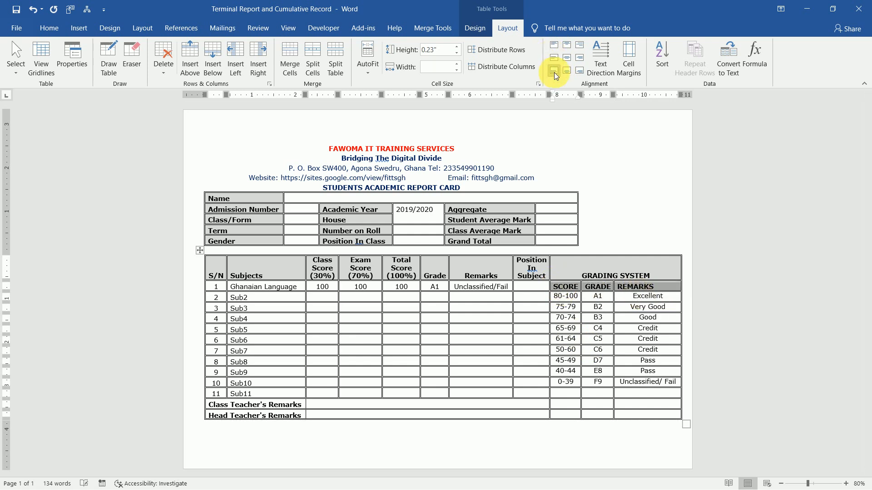
pyautogui.click(580, 275)
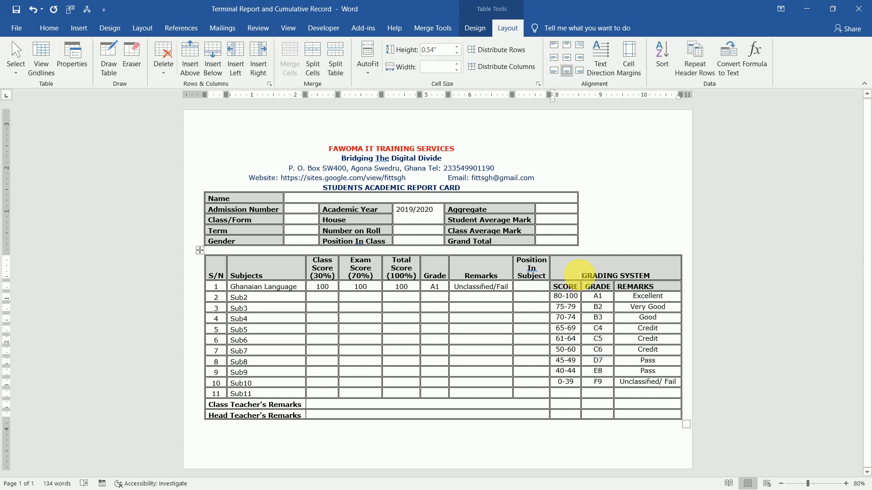
pyautogui.click(573, 438)
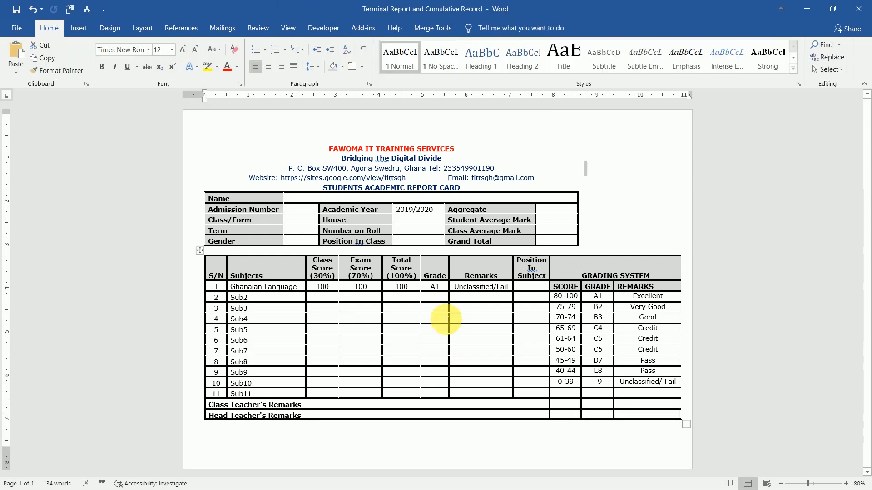
# Enlarge the five letterhead lines, from the school name to STUDENTS ACADEMIC REPORT CARD, to 14 pt
pyautogui.click(446, 319)
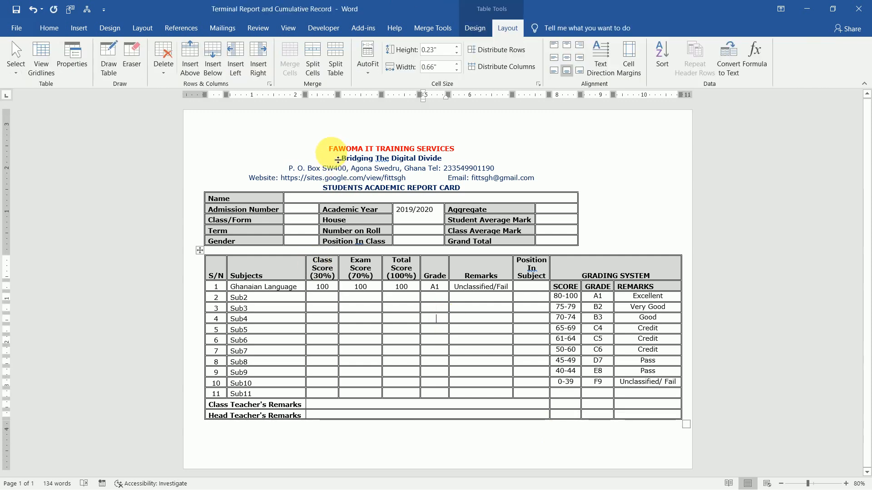
pyautogui.click(201, 139)
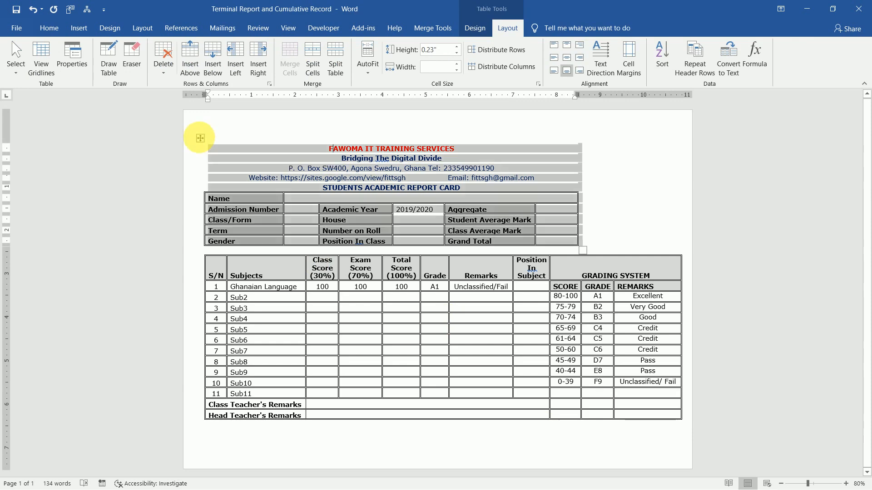
pyautogui.click(322, 188)
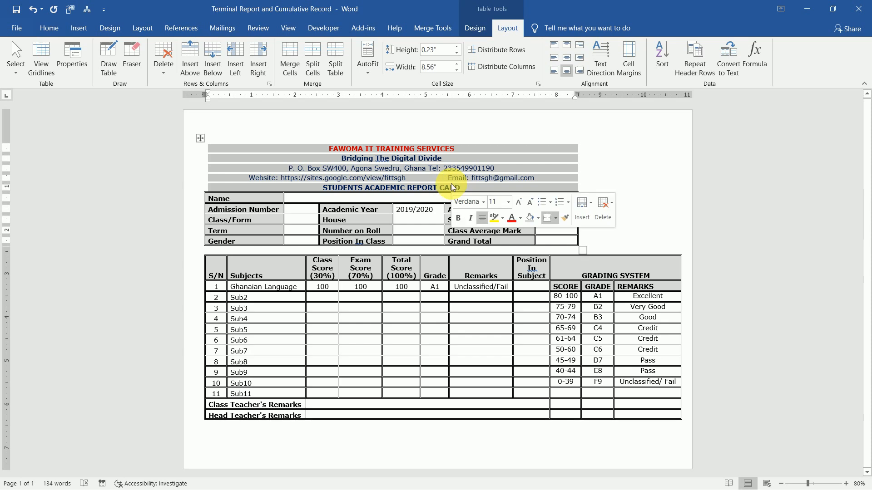
pyautogui.click(49, 28)
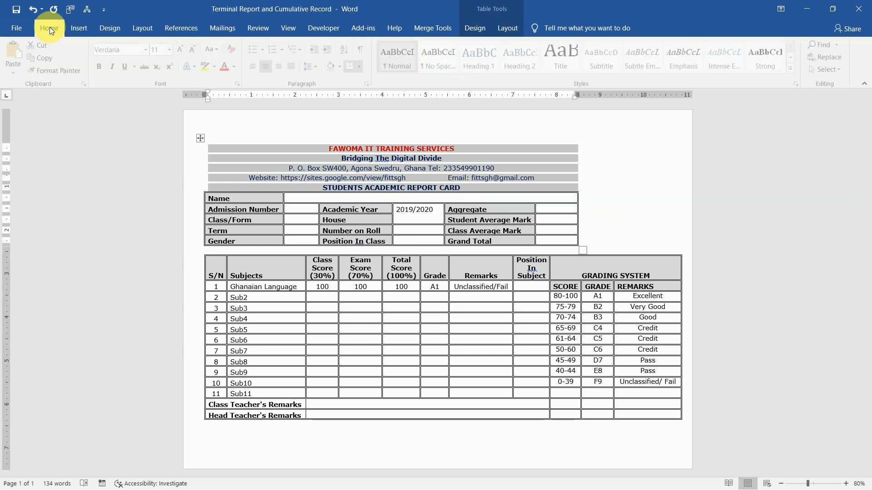
pyautogui.click(186, 50)
pyautogui.click(186, 51)
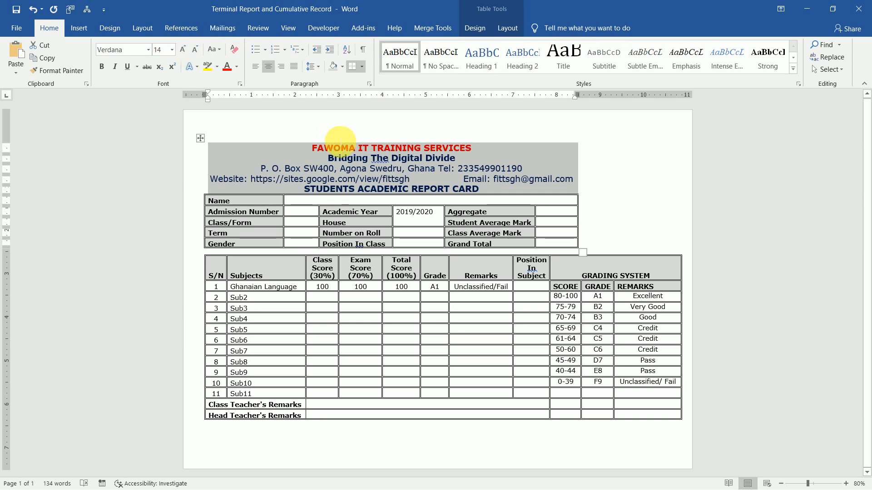
pyautogui.click(456, 168)
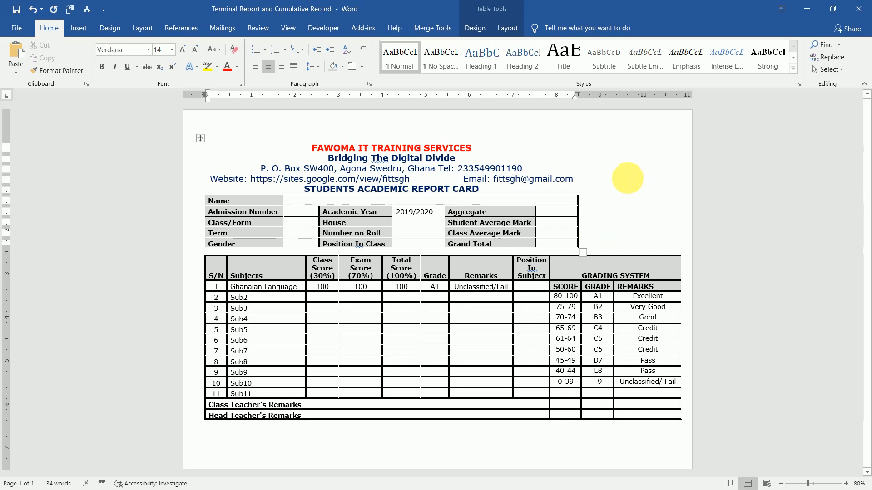
# Start inserting a picture from file in the blank area beside the letterhead and open the Desktop folder
pyautogui.click(628, 178)
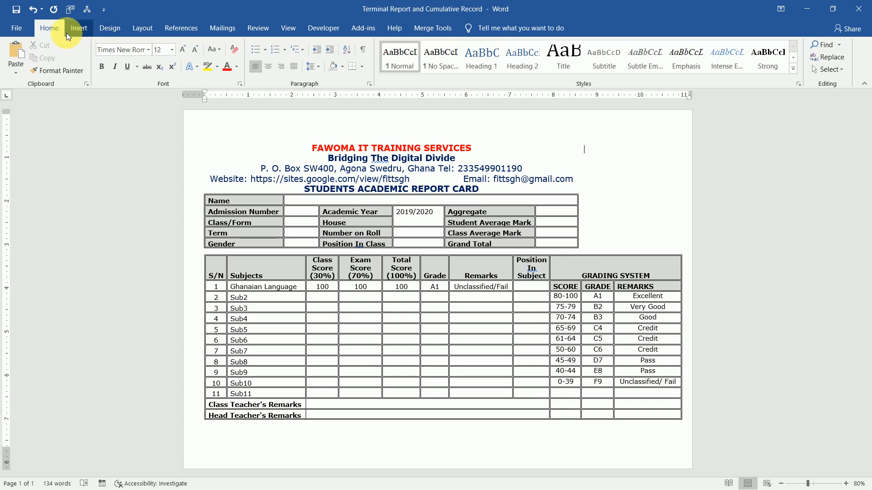
pyautogui.click(78, 30)
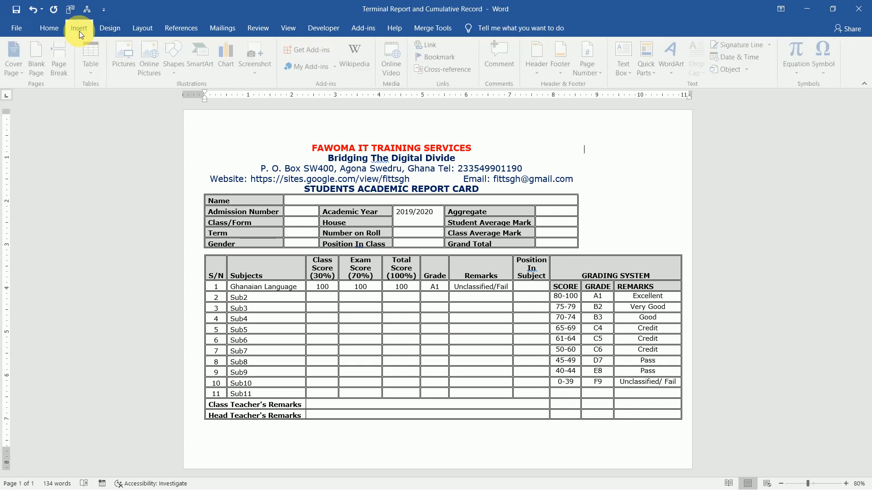
pyautogui.click(117, 52)
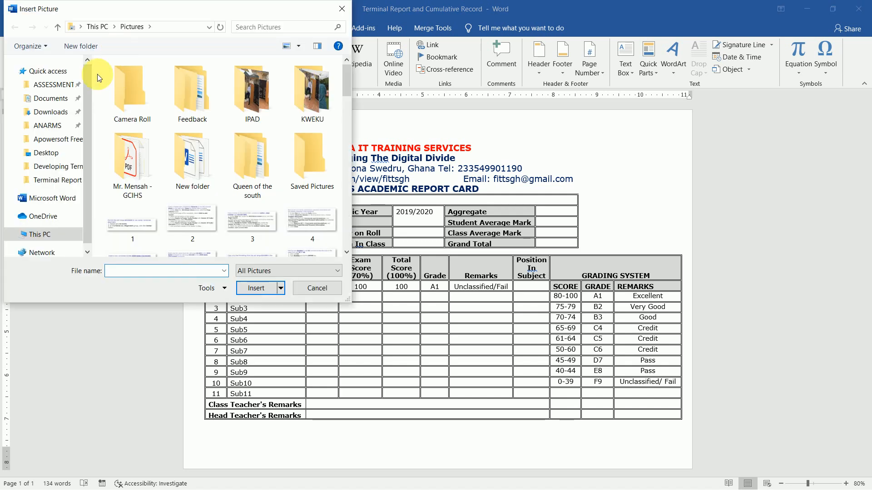
pyautogui.click(66, 167)
pyautogui.click(62, 157)
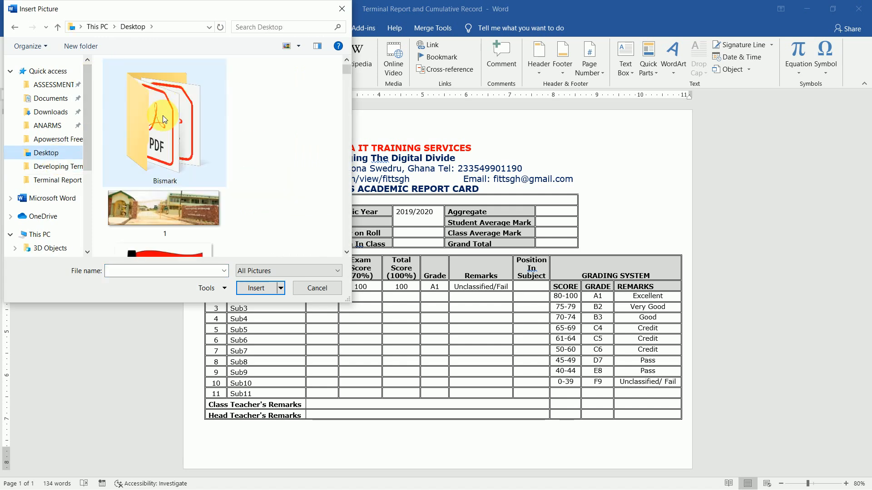
# Look through the Desktop folder's pictures beginning with A for the school's logo
pyautogui.click(164, 119)
pyautogui.press('a')
pyautogui.press('a')
pyautogui.press('a')
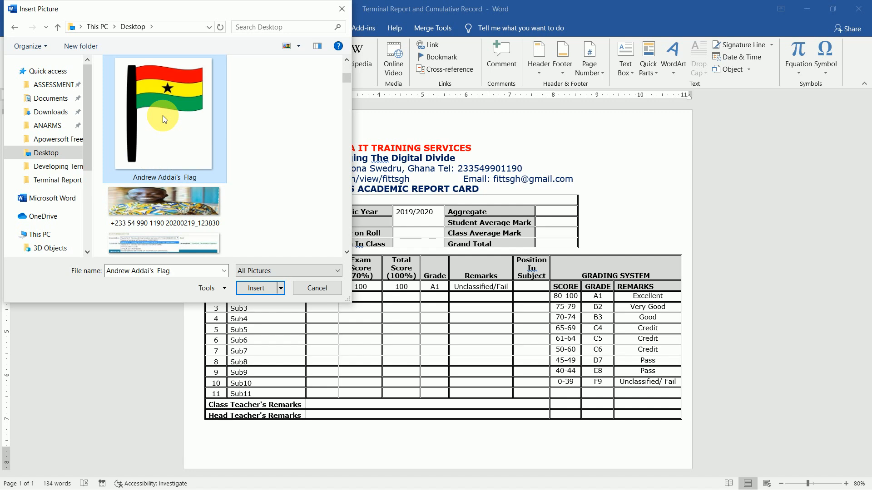
pyautogui.press('a')
pyautogui.press('a')
pyautogui.press('a')
pyautogui.press('a')
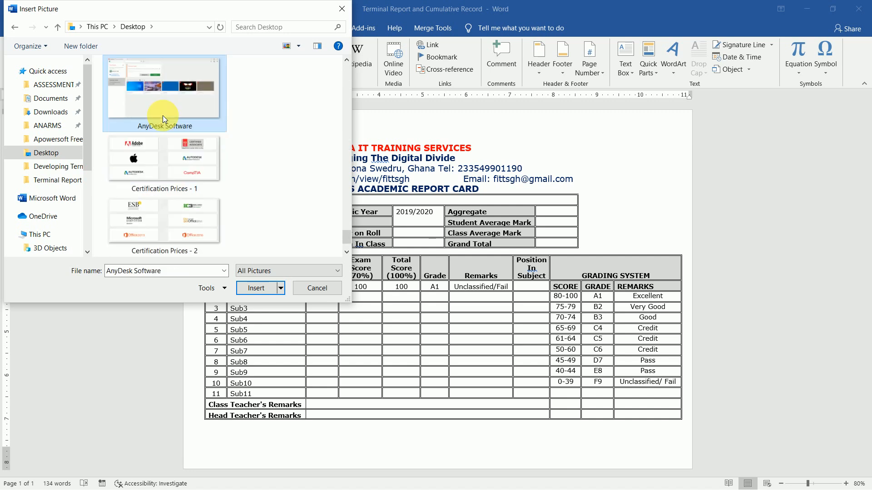
pyautogui.press('a')
pyautogui.press('a')
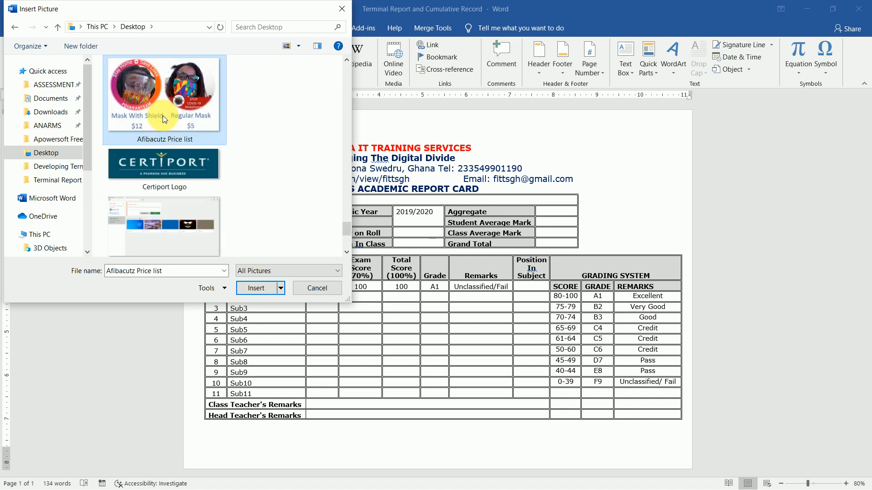
pyautogui.scroll(-3, 164, 120)
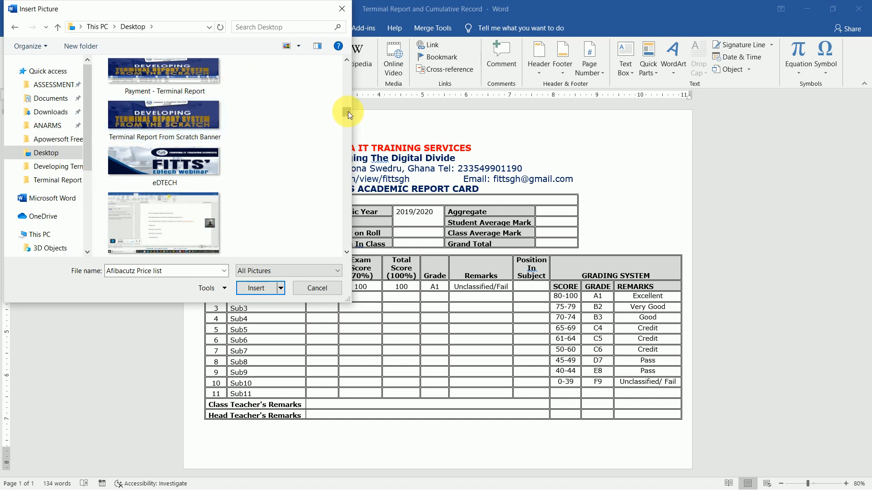
# Insert the circular FITTS Ghana logo from the ALL ITEMS folder inside the Desktop's New folder
pyautogui.moveTo(347, 112); pyautogui.dragTo(344, 72)
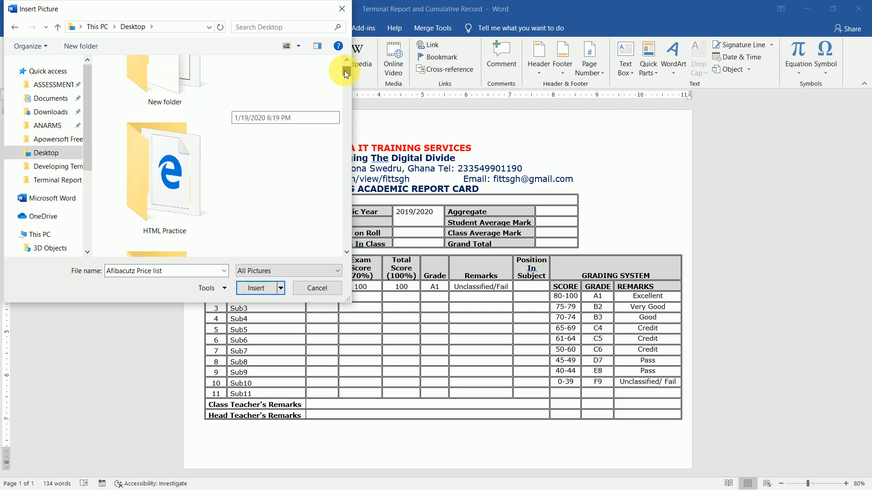
pyautogui.doubleClick(190, 83)
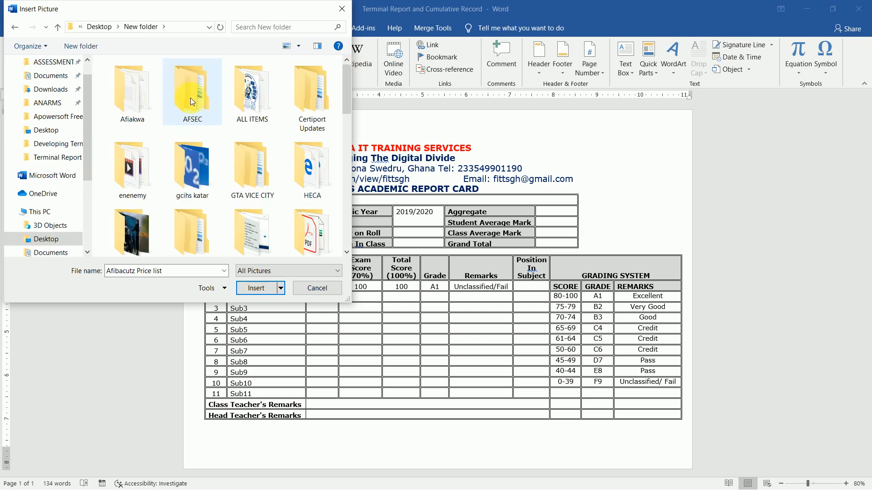
pyautogui.doubleClick(265, 93)
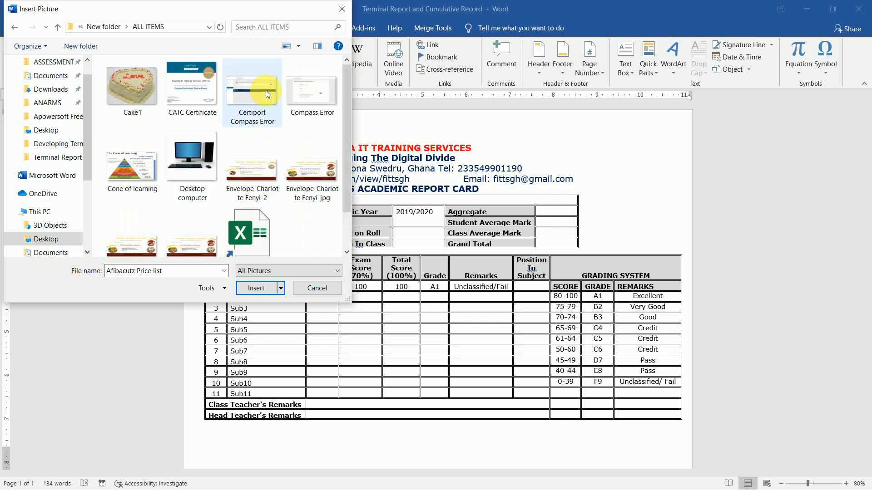
pyautogui.scroll(-3, 346, 254)
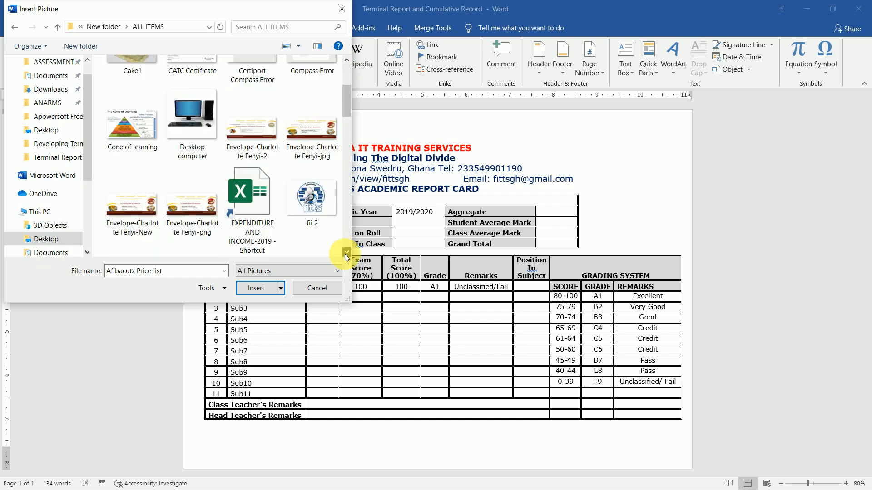
pyautogui.click(205, 162)
pyautogui.doubleClick(205, 162)
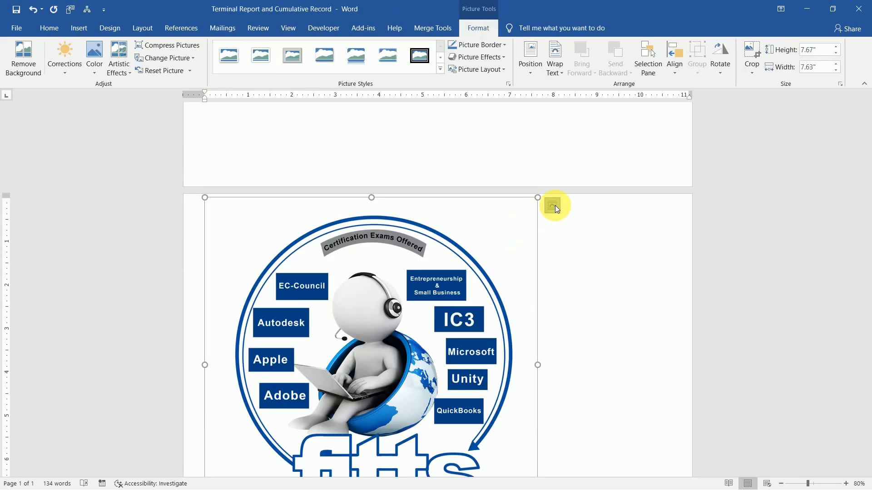
# Set the logo behind the text and shrink it to about 2.32" by 2.31" in the blank area beside the letterhead
pyautogui.click(553, 207)
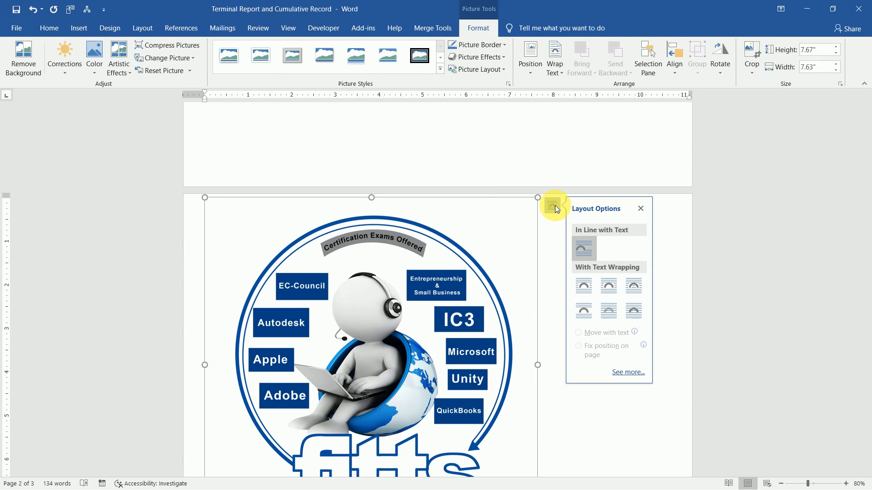
pyautogui.click(616, 311)
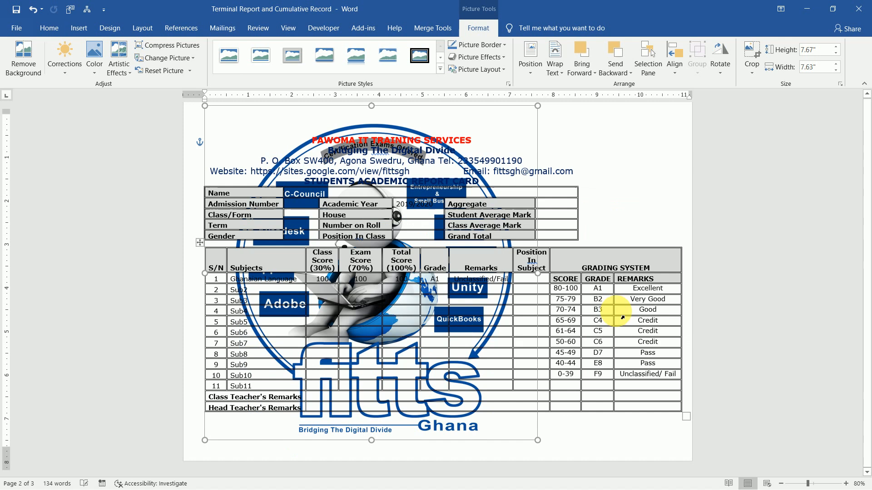
pyautogui.moveTo(538, 117); pyautogui.dragTo(662, 145)
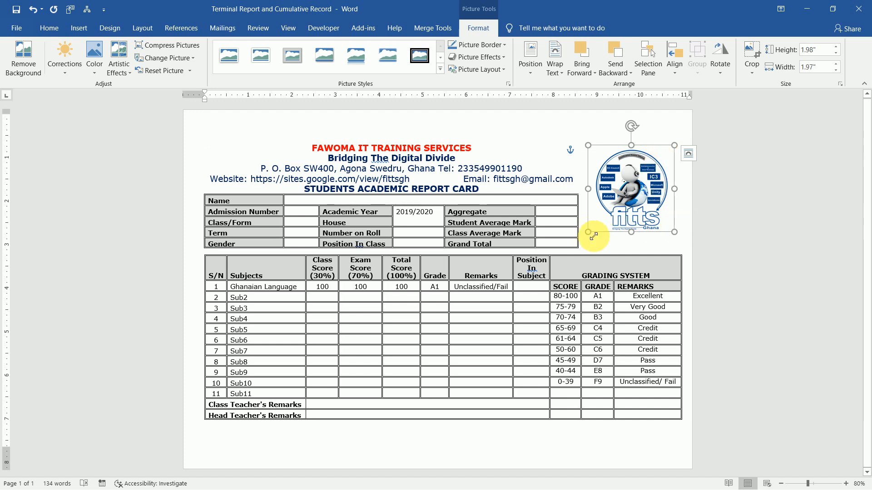
pyautogui.moveTo(588, 232); pyautogui.dragTo(573, 247)
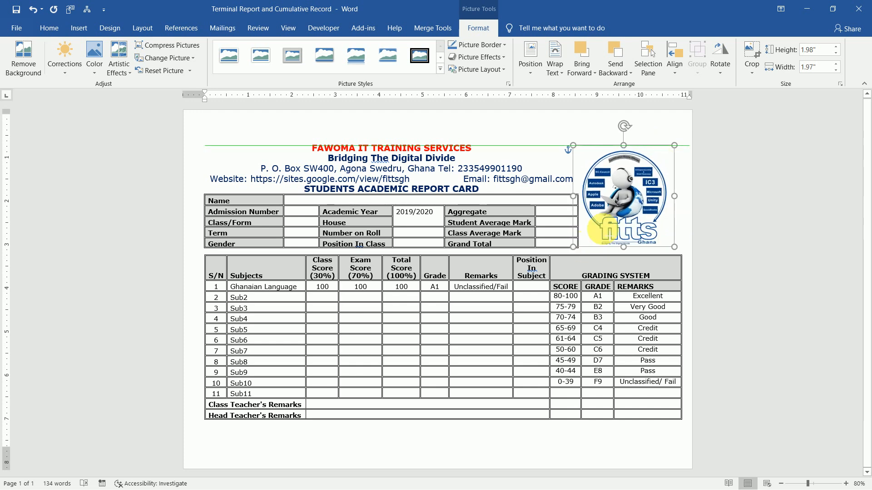
pyautogui.moveTo(633, 187); pyautogui.dragTo(641, 191)
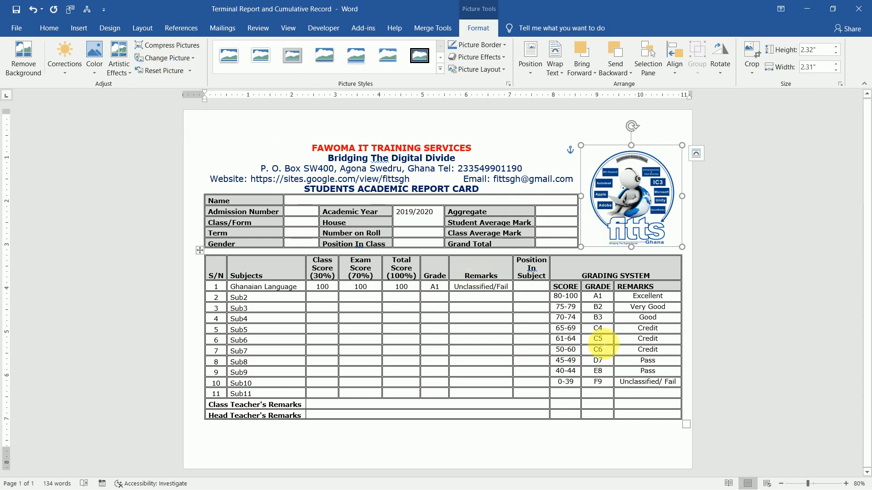
pyautogui.click(598, 344)
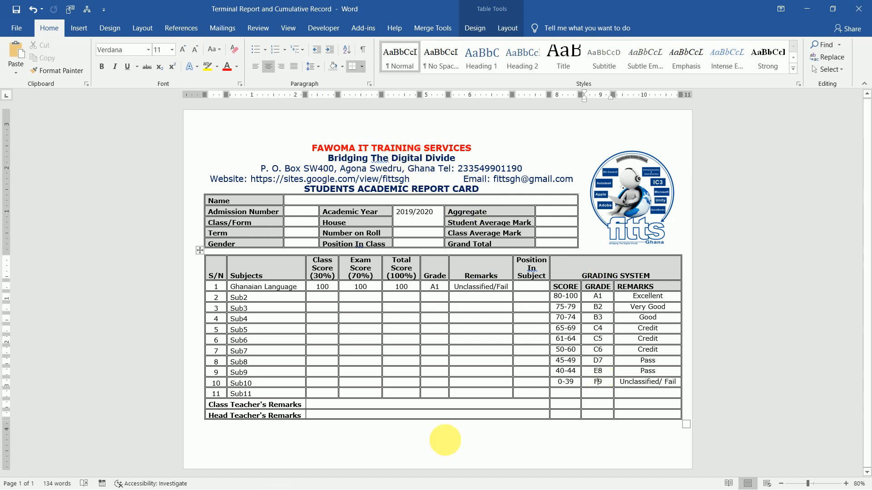
pyautogui.click(288, 434)
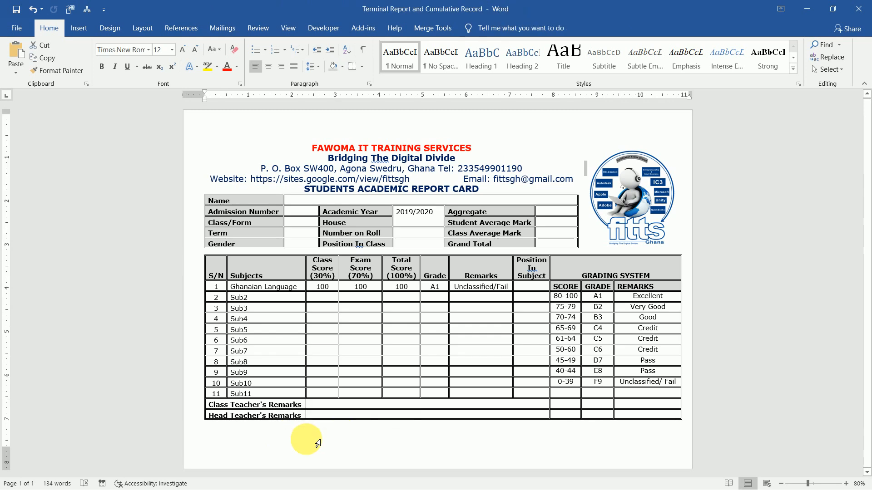
pyautogui.click(426, 404)
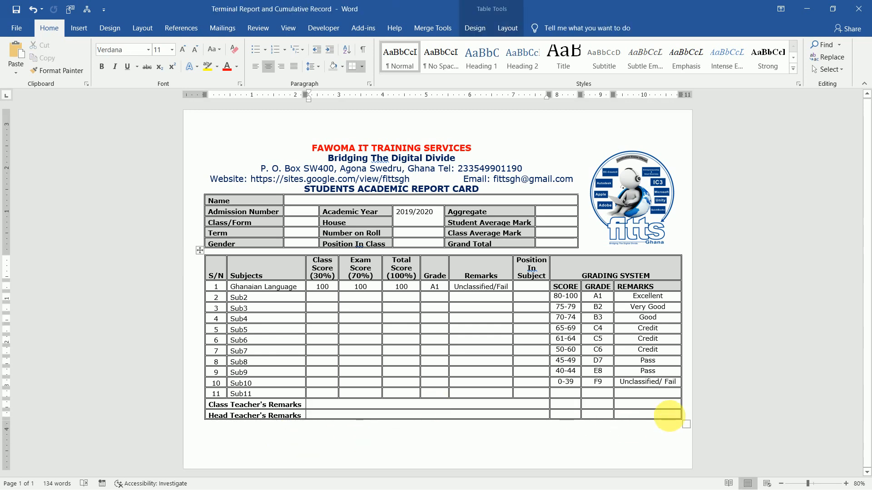
pyautogui.click(690, 418)
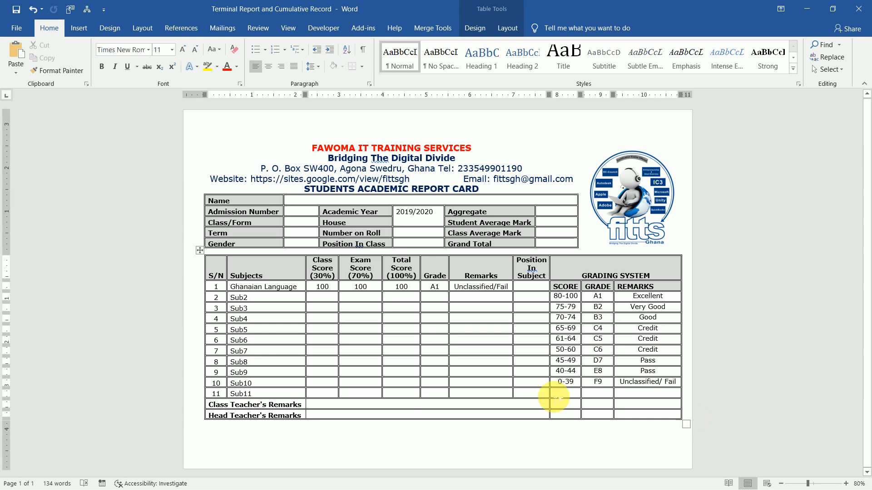
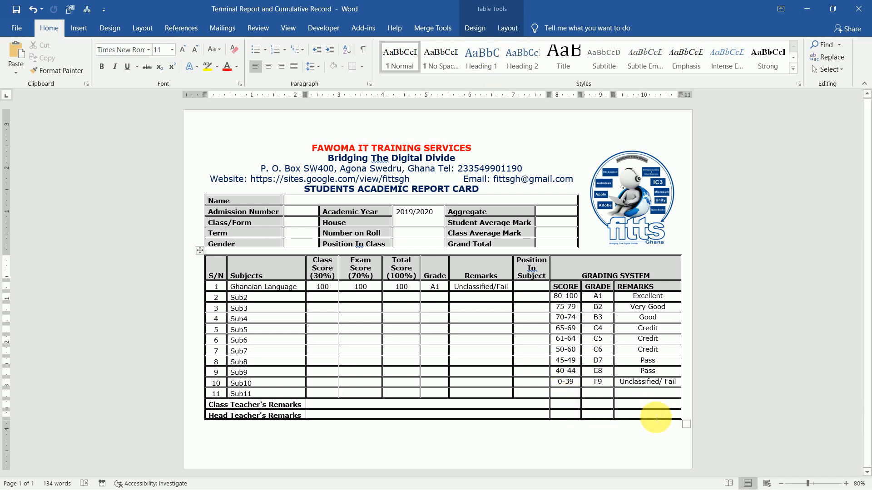
# Merge the nine empty cells beneath the grading system into one cell and left-align it
pyautogui.moveTo(567, 391); pyautogui.dragTo(645, 416)
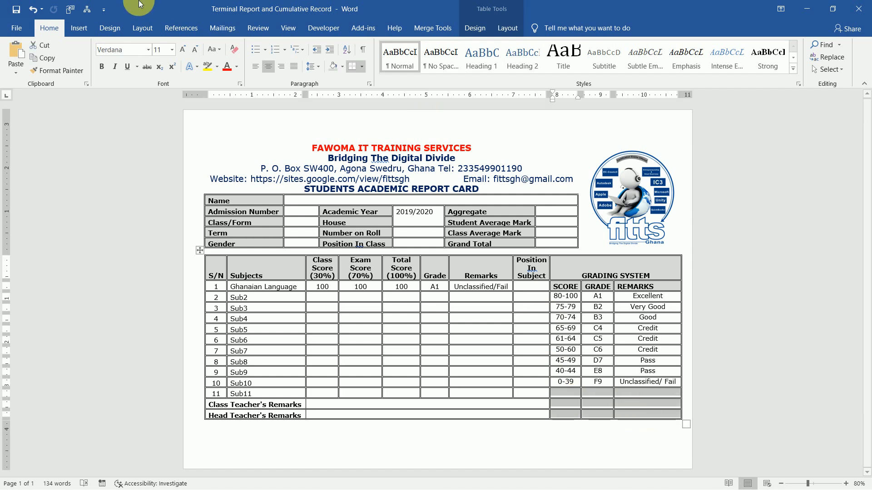
pyautogui.click(508, 24)
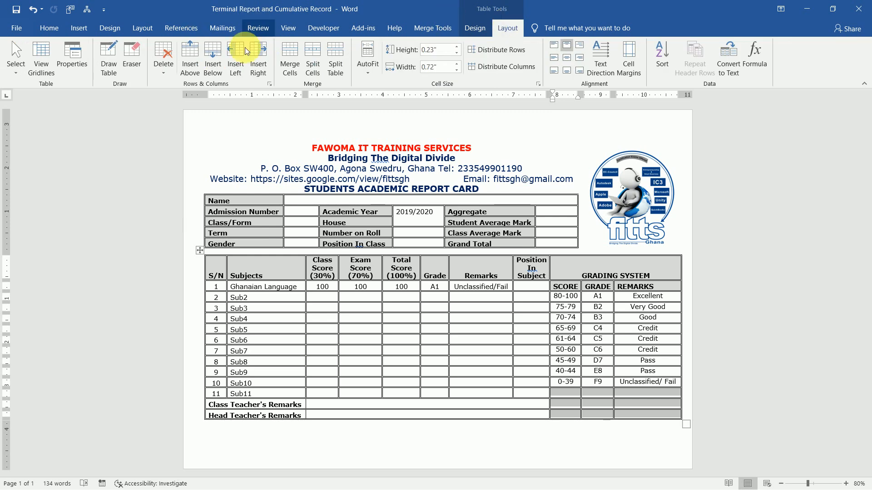
pyautogui.click(292, 54)
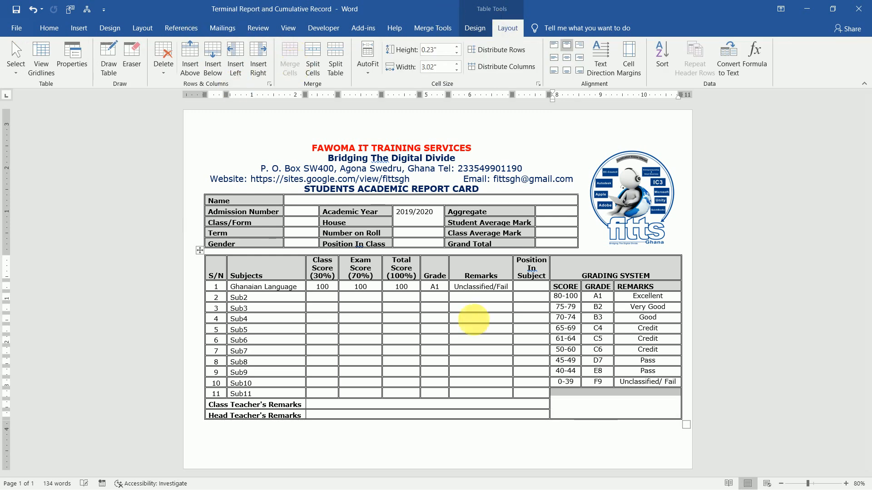
pyautogui.click(573, 402)
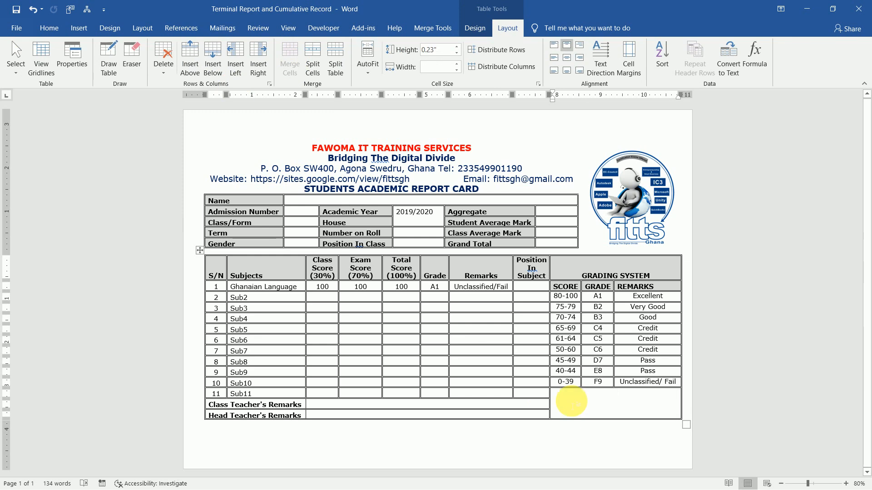
pyautogui.hotkey('ctrl', 'z')
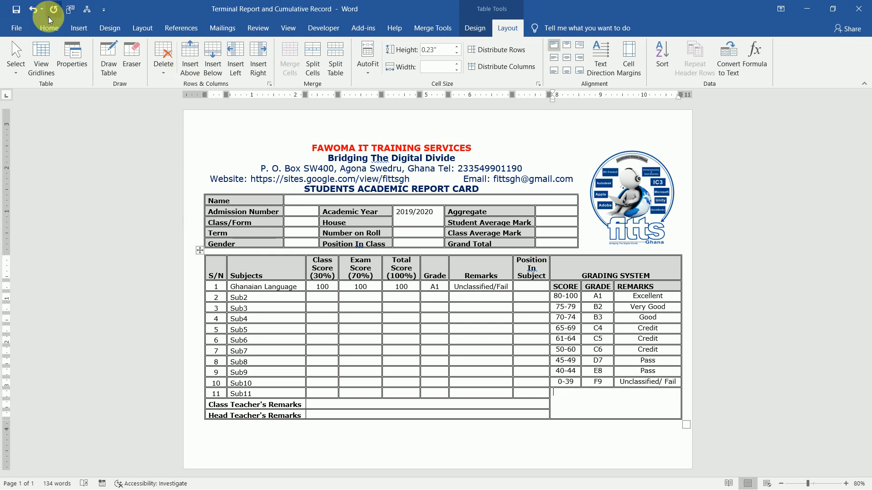
pyautogui.click(77, 29)
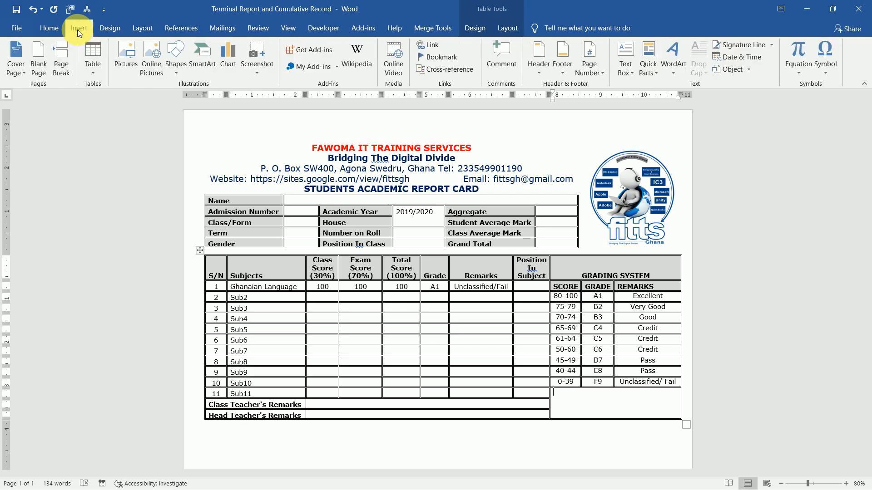
pyautogui.click(124, 53)
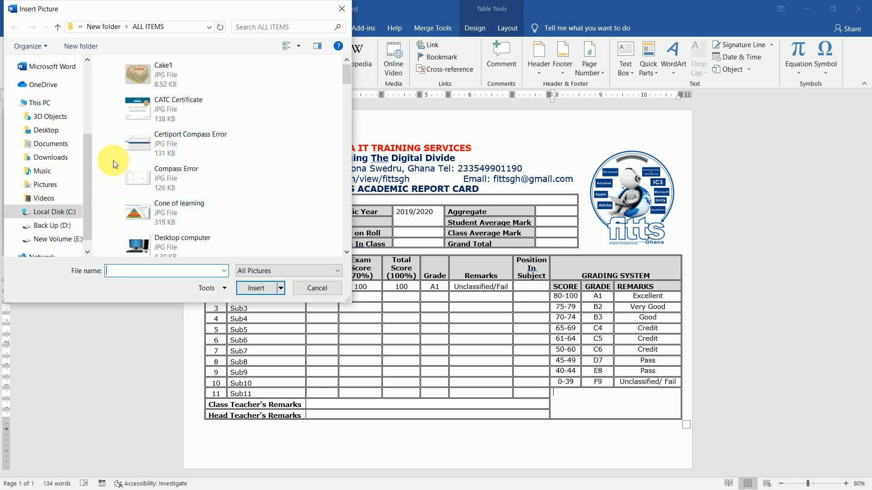
pyautogui.click(341, 9)
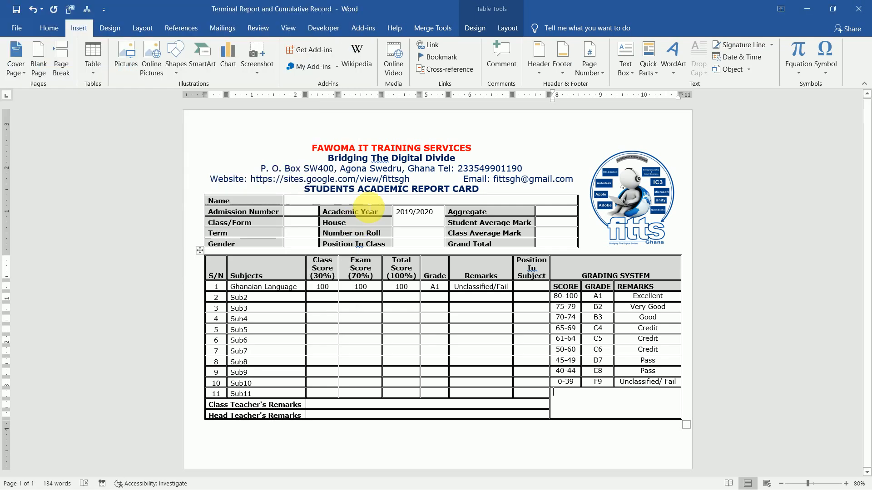
# Insert a plain blue WordArt in the merged cell under the grading system with the text Fawoma
pyautogui.click(593, 59)
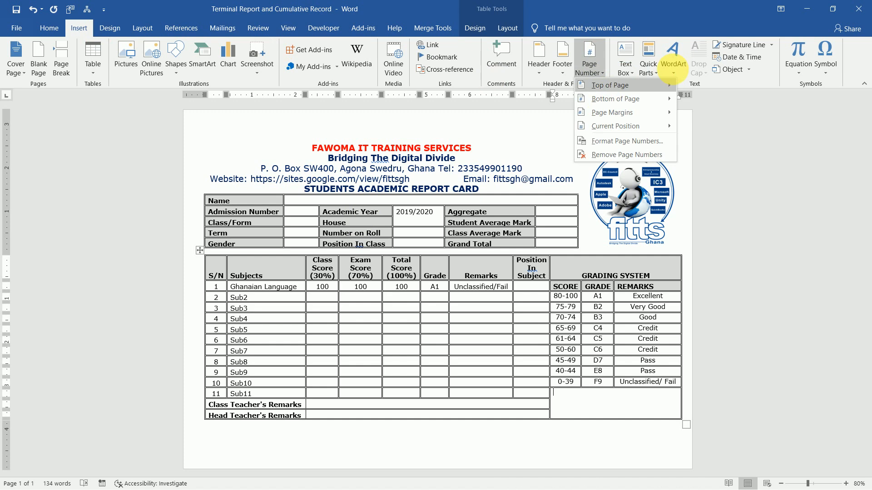
pyautogui.click(673, 71)
pyautogui.click(673, 70)
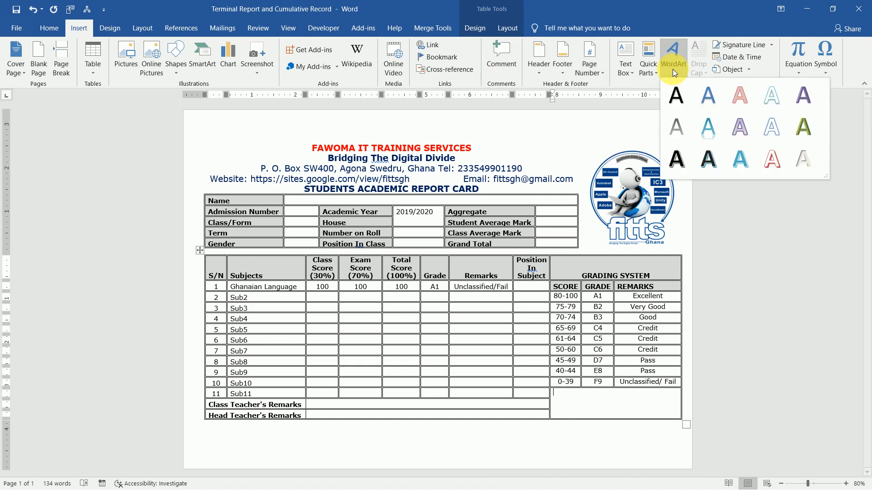
pyautogui.click(705, 93)
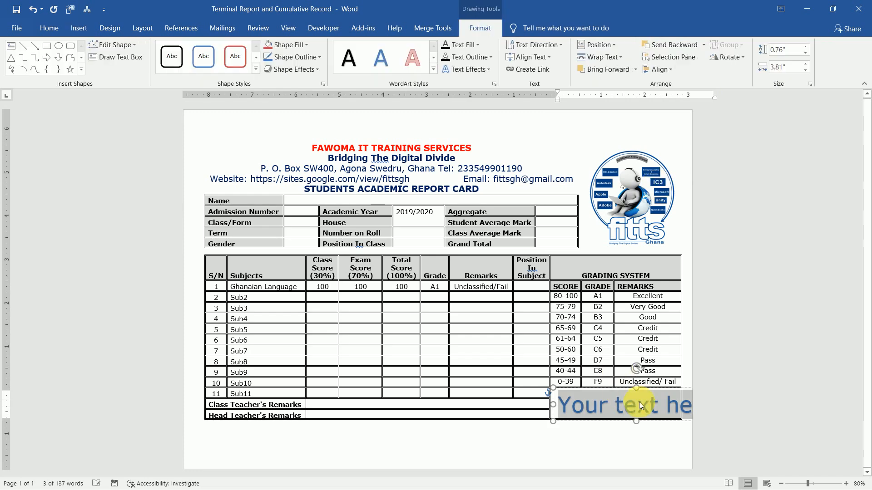
pyautogui.press('Delete')
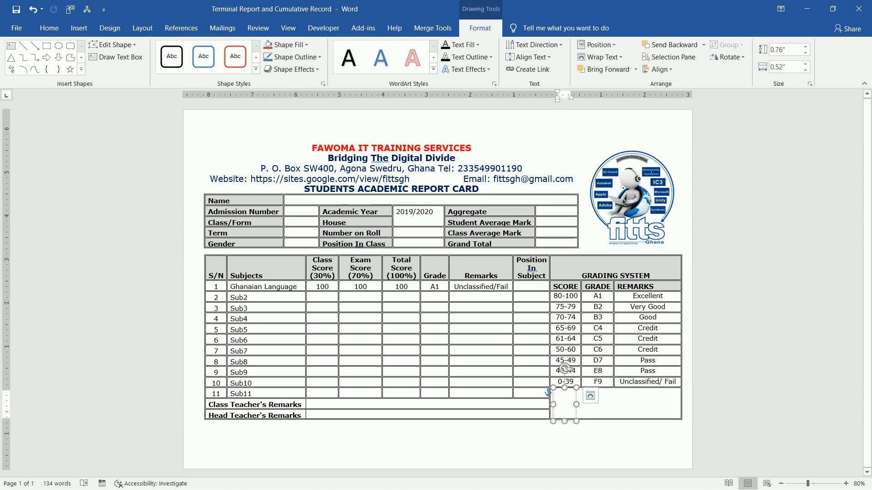
pyautogui.write('Fawoma')
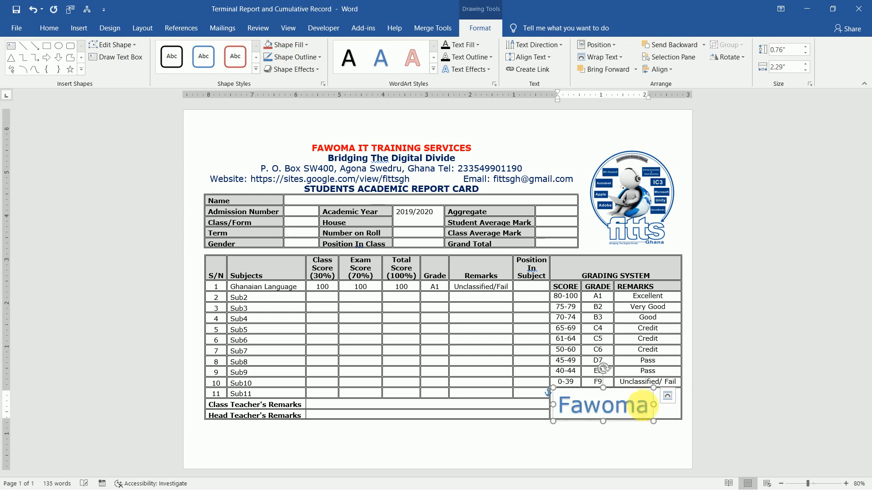
# Set the Fawoma WordArt text to font size 11
pyautogui.doubleClick(641, 406)
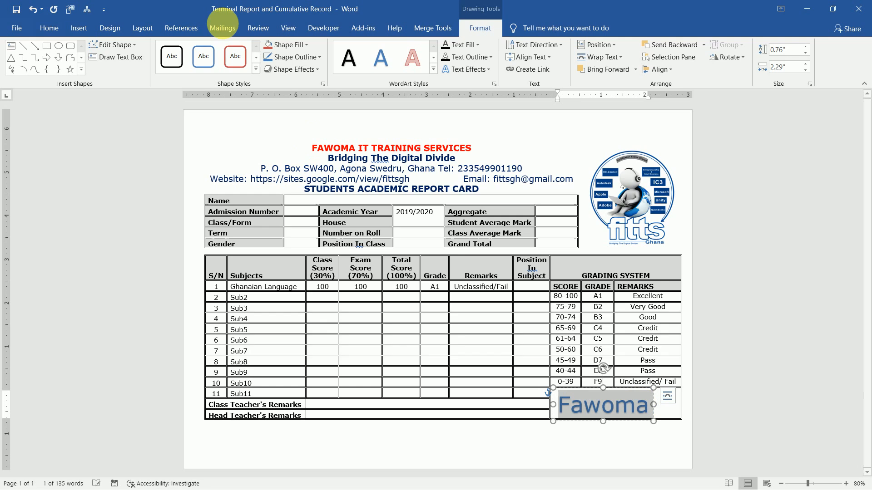
pyautogui.click(54, 26)
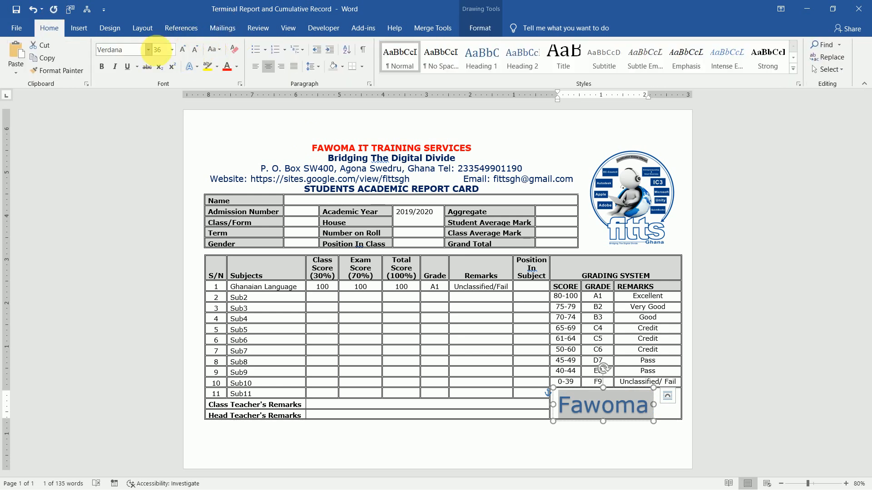
pyautogui.click(160, 50)
pyautogui.write('11')
pyautogui.press('Return')
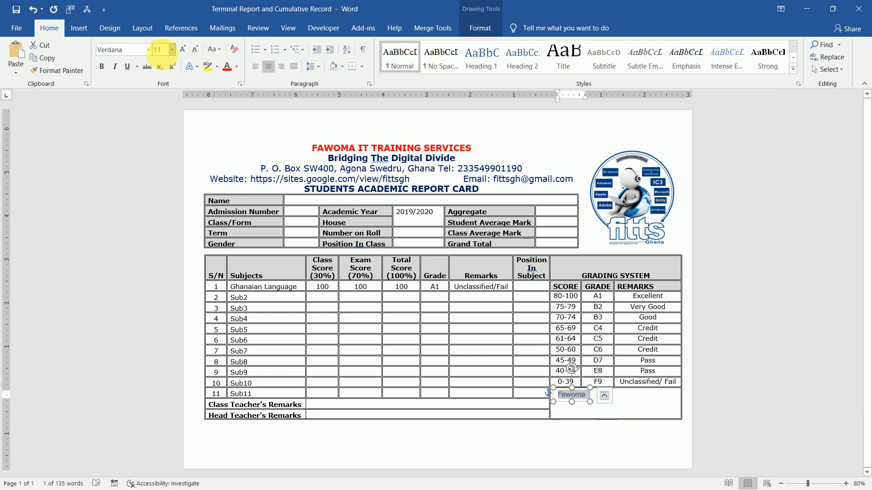
# Extend the Fawoma WordArt text to read Fawoma IT Training Services and start a second line below it
pyautogui.press('Right')
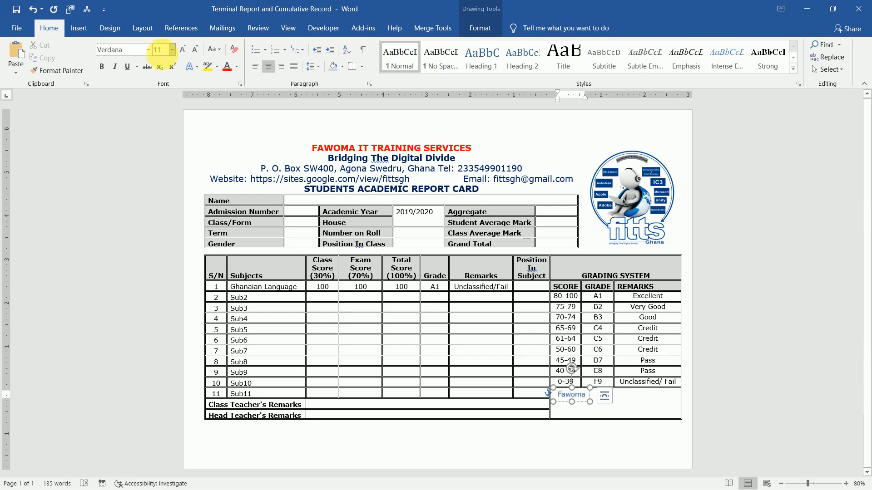
pyautogui.write('IT Train')
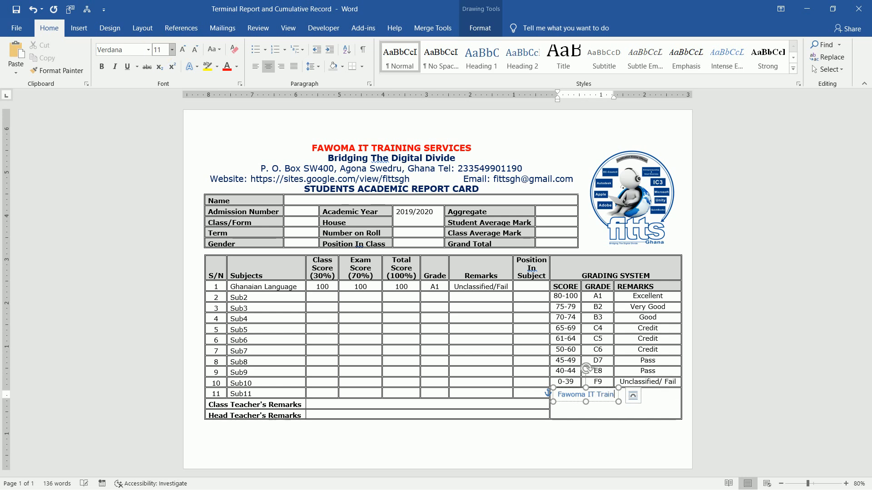
pyautogui.write('ing Ser')
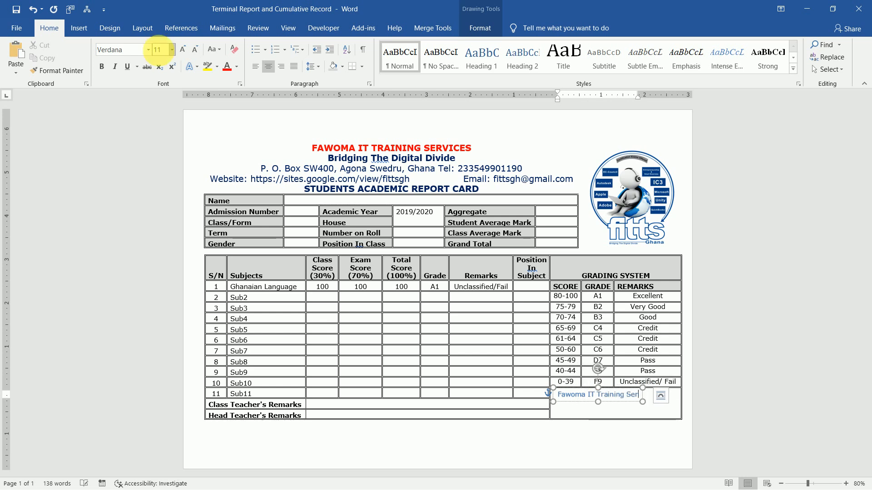
pyautogui.write('vices')
pyautogui.press('Return')
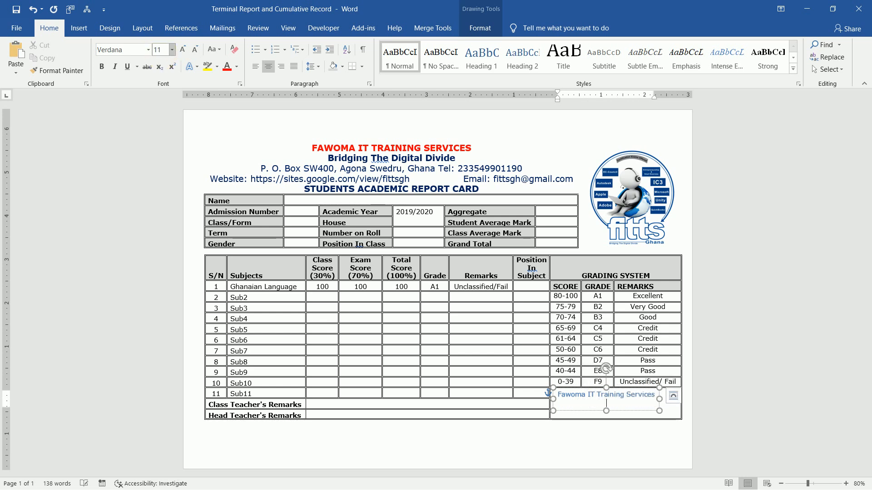
# Enter (Head Teacher's Office) as the second line of the WordArt
pyautogui.write('P.')
pyautogui.click(159, 50)
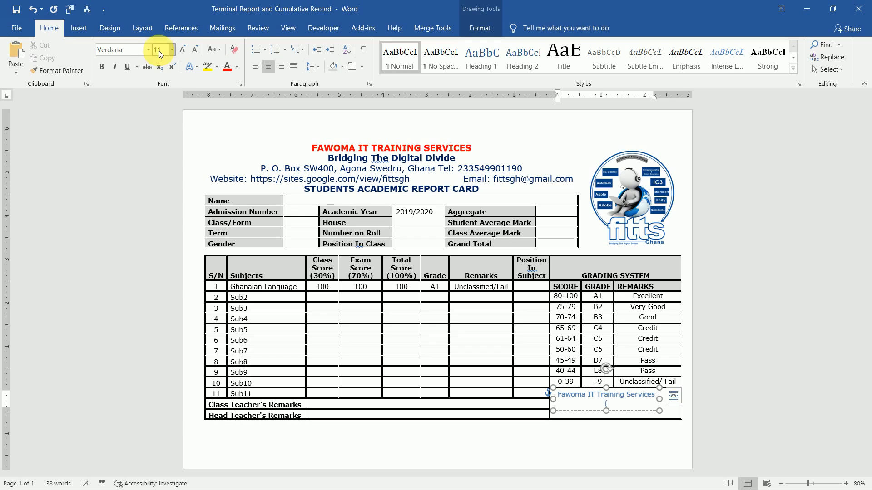
pyautogui.write('(Headmaster')
pyautogui.press('BackSpace')
pyautogui.write('Te')
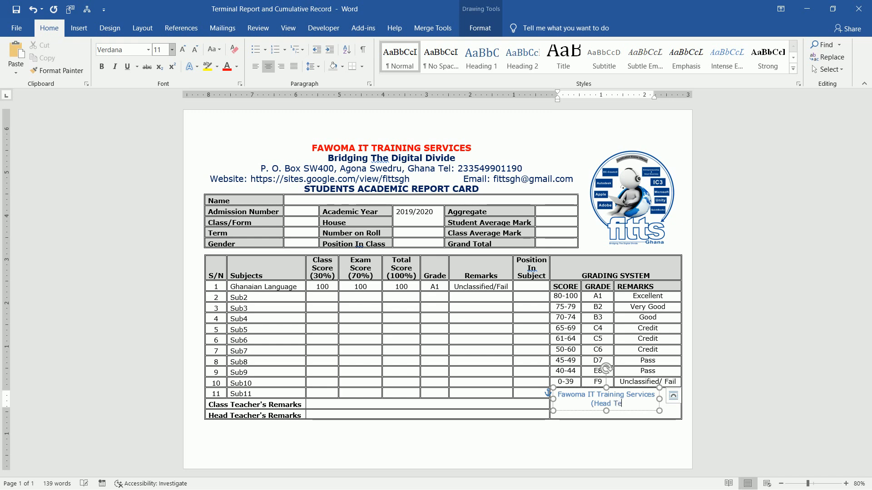
pyautogui.write('acher')
pyautogui.write("'s Office)")
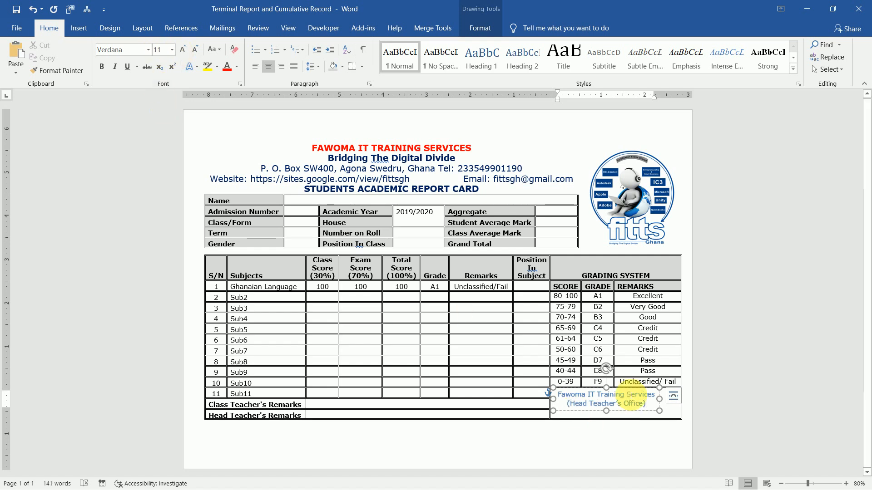
# Move the WordArt below the table and add a dotted signature line above its first text line
pyautogui.moveTo(570, 411); pyautogui.dragTo(474, 462)
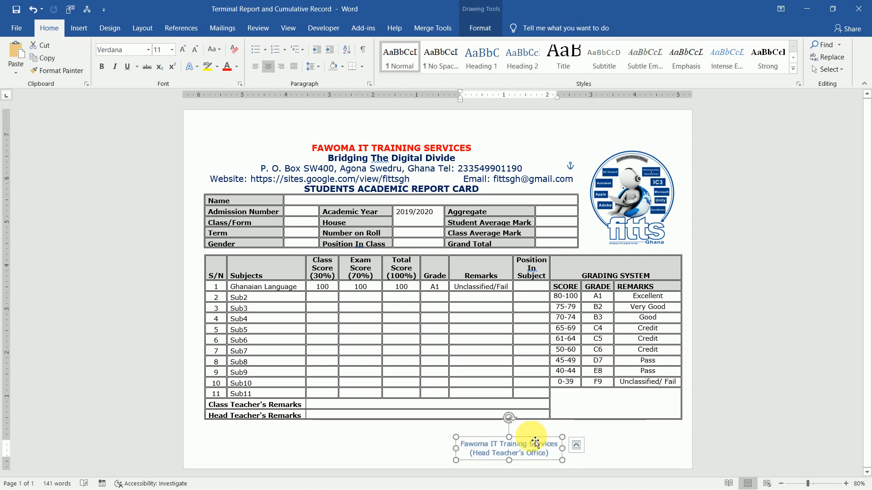
pyautogui.click(530, 445)
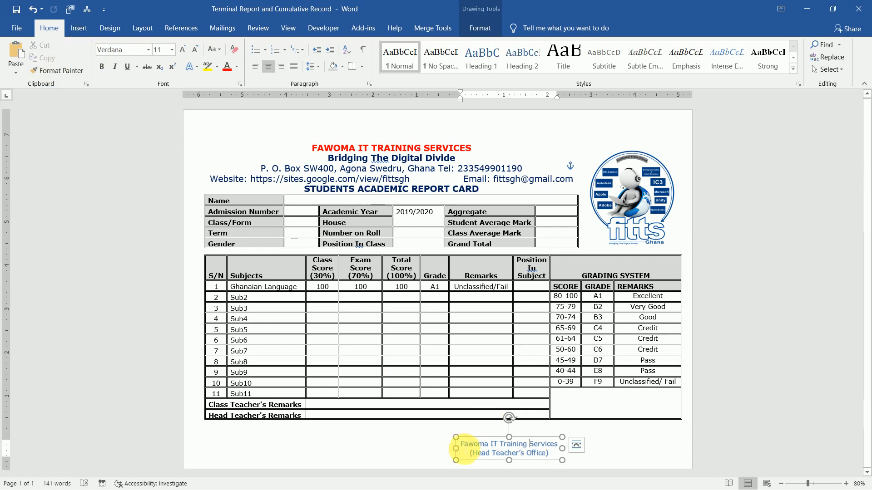
pyautogui.press('Return')
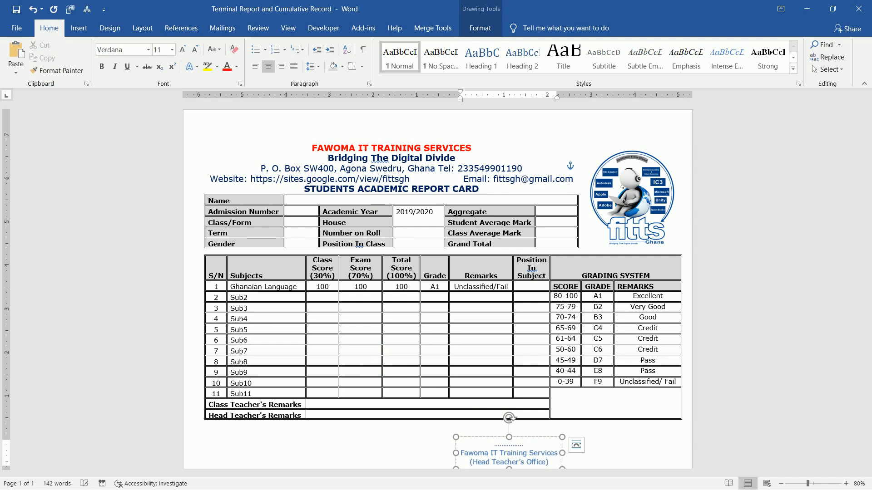
pyautogui.write('....................................')
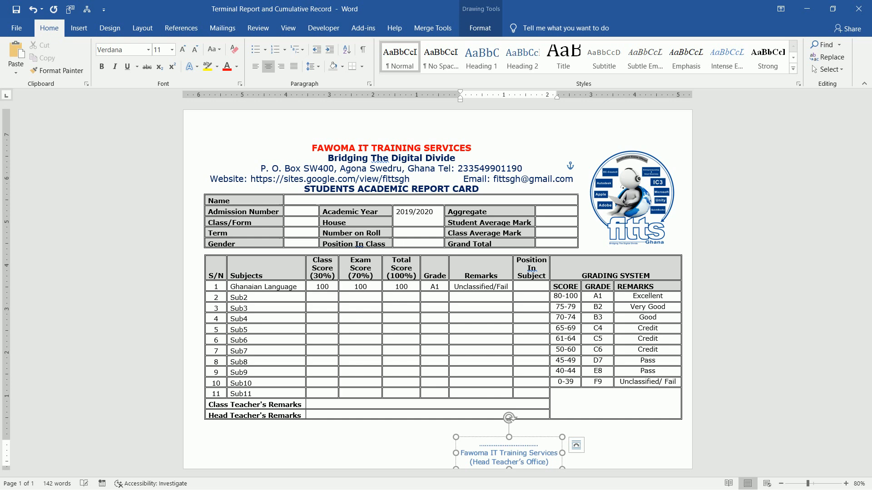
pyautogui.write('..................')
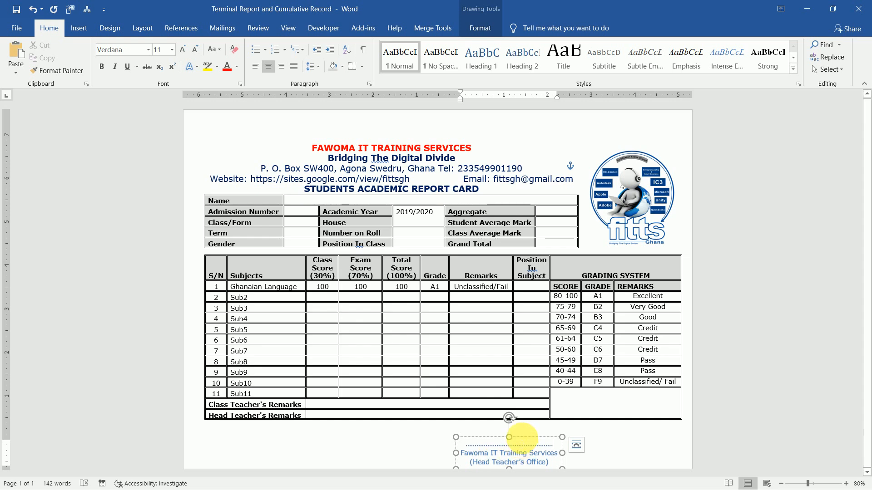
# Tilt the WordArt so its text slopes upward and move it beneath the grading system's merged cell
pyautogui.moveTo(526, 444); pyautogui.dragTo(483, 398)
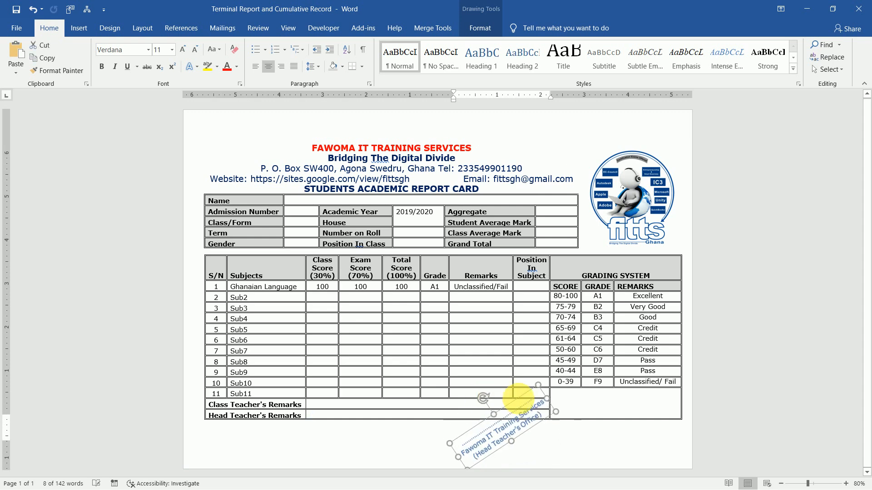
pyautogui.moveTo(622, 403); pyautogui.dragTo(633, 402)
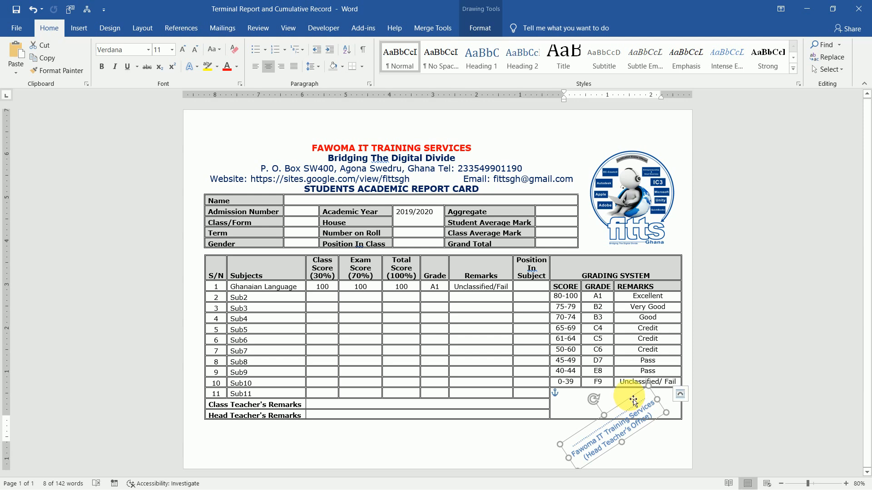
# Insert the signature picture from the FITTS folder on the Back Up (D:) drive
pyautogui.click(89, 31)
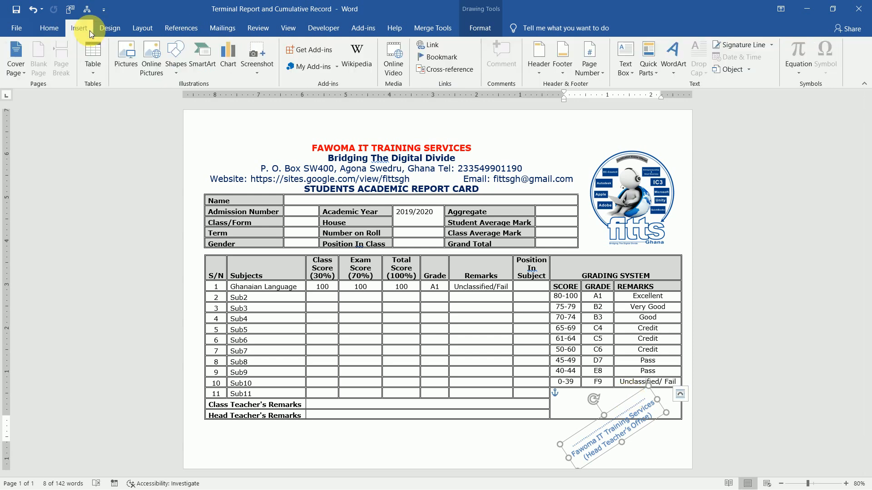
pyautogui.click(120, 48)
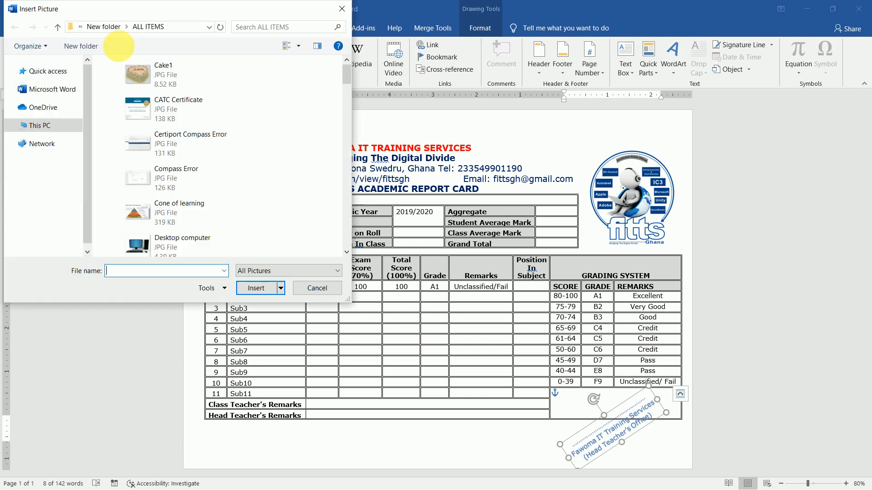
pyautogui.moveTo(91, 192); pyautogui.dragTo(91, 196)
pyautogui.click(66, 210)
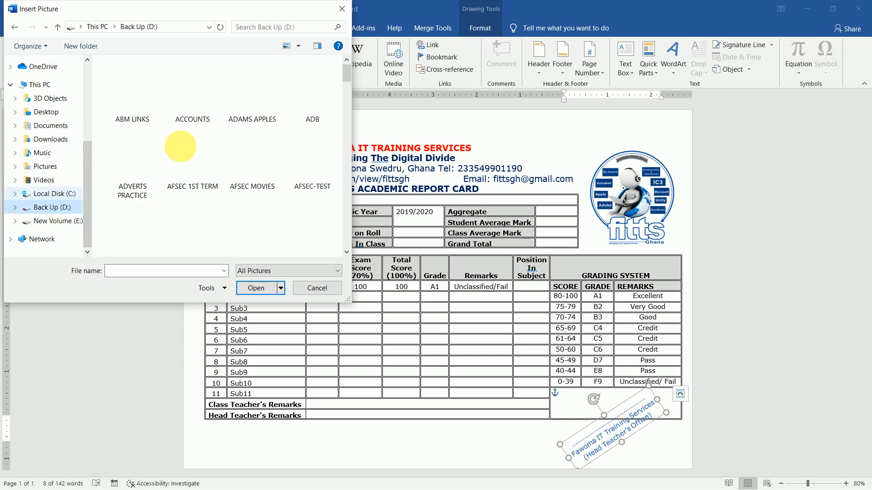
pyautogui.press('f')
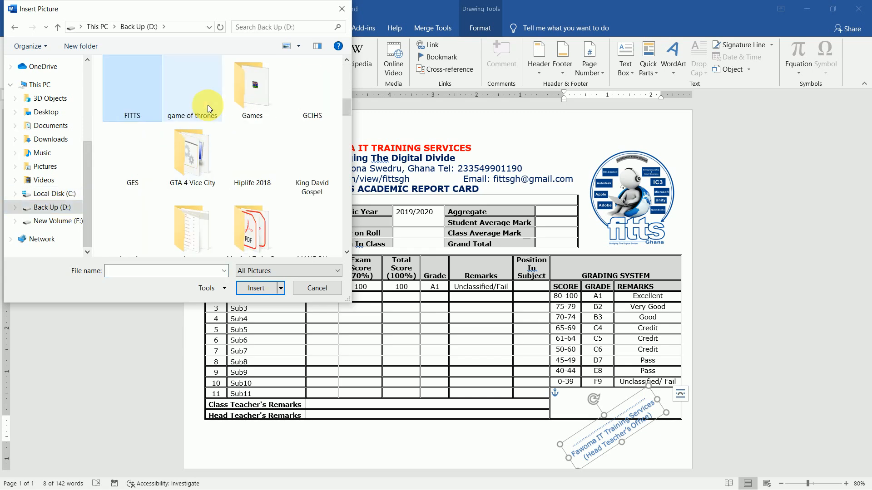
pyautogui.press('Return')
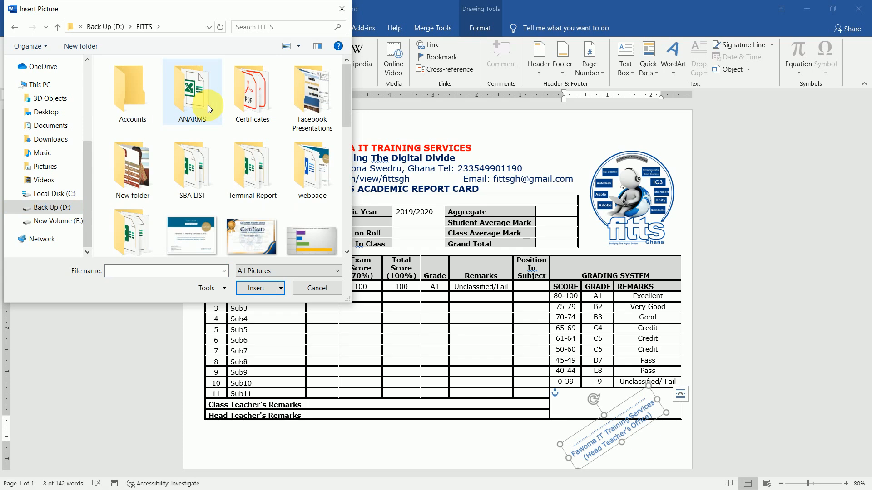
pyautogui.press('s')
pyautogui.press('s')
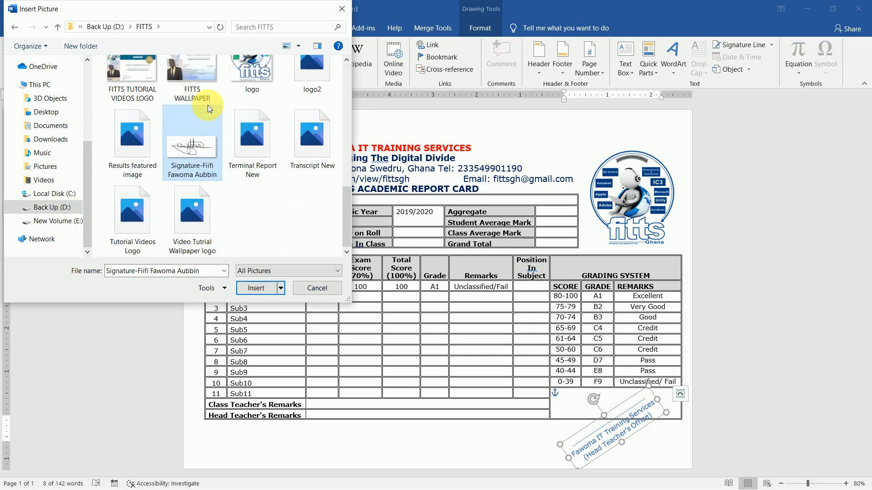
pyautogui.click(264, 291)
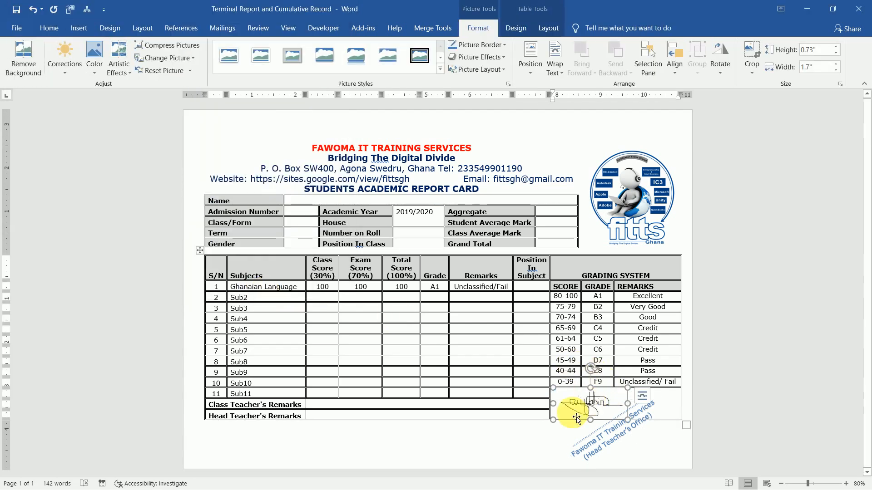
# Set the signature picture behind the text and place it in the blank space above the letterhead, beside the logo
pyautogui.moveTo(570, 410)
pyautogui.mouseDown()
pyautogui.moveTo(545, 432)
pyautogui.moveTo(580, 399)
pyautogui.moveTo(587, 403)
pyautogui.mouseUp()
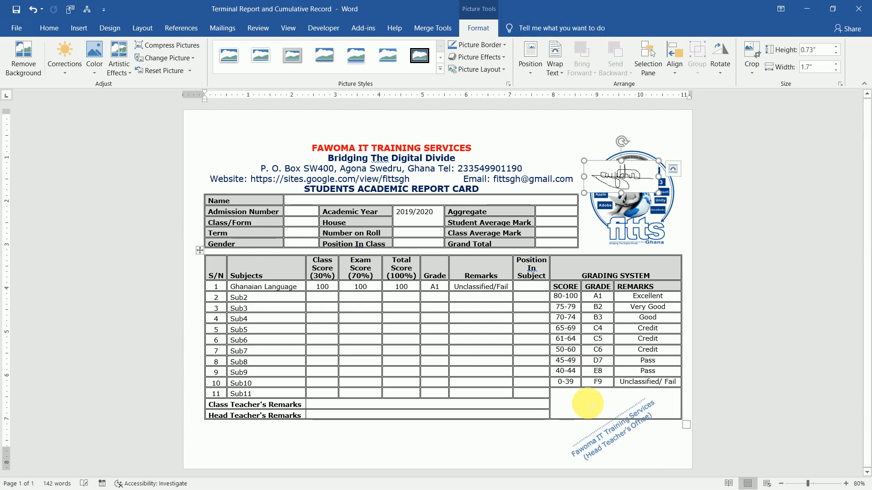
pyautogui.click(676, 172)
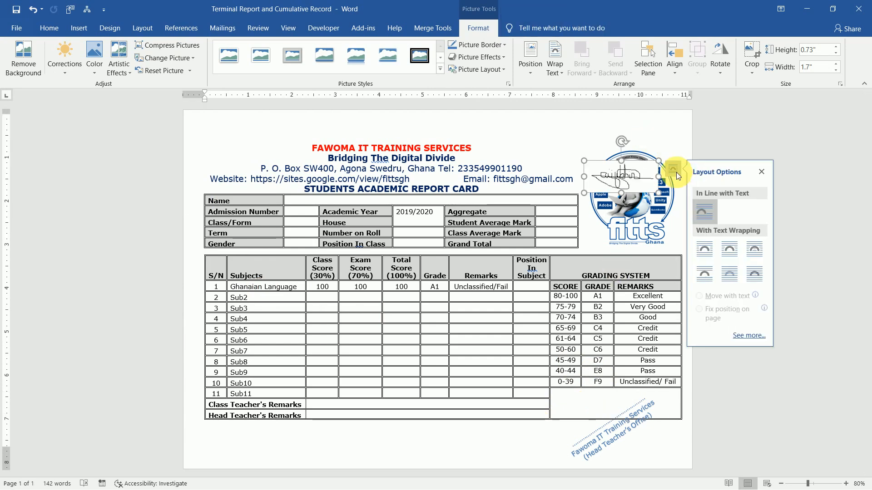
pyautogui.click(729, 271)
pyautogui.moveTo(641, 173)
pyautogui.mouseDown()
pyautogui.moveTo(570, 245)
pyautogui.moveTo(565, 142)
pyautogui.moveTo(582, 131)
pyautogui.mouseUp()
# Place the WordArt upright under the signature picture and nudge it up so the dotted line meets the signature
pyautogui.click(621, 422)
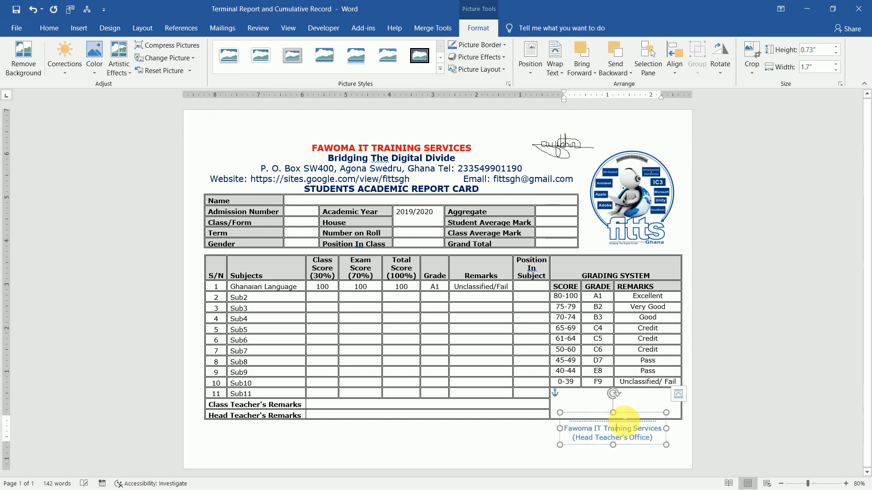
pyautogui.moveTo(624, 420)
pyautogui.mouseDown()
pyautogui.moveTo(591, 218)
pyautogui.moveTo(555, 170)
pyautogui.moveTo(564, 142)
pyautogui.moveTo(581, 155)
pyautogui.moveTo(574, 159)
pyautogui.moveTo(574, 145)
pyautogui.mouseUp()
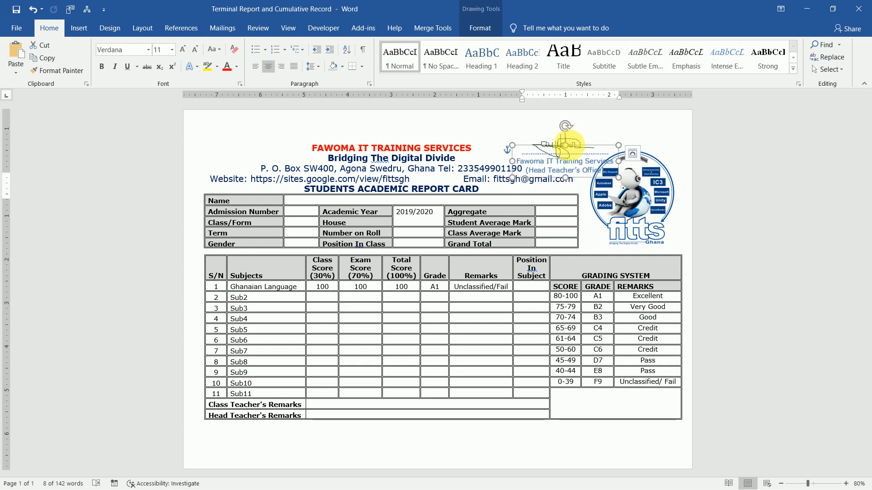
pyautogui.press('Up')
pyautogui.press('Up')
pyautogui.press('Up')
pyautogui.press('Up')
pyautogui.press('Up')
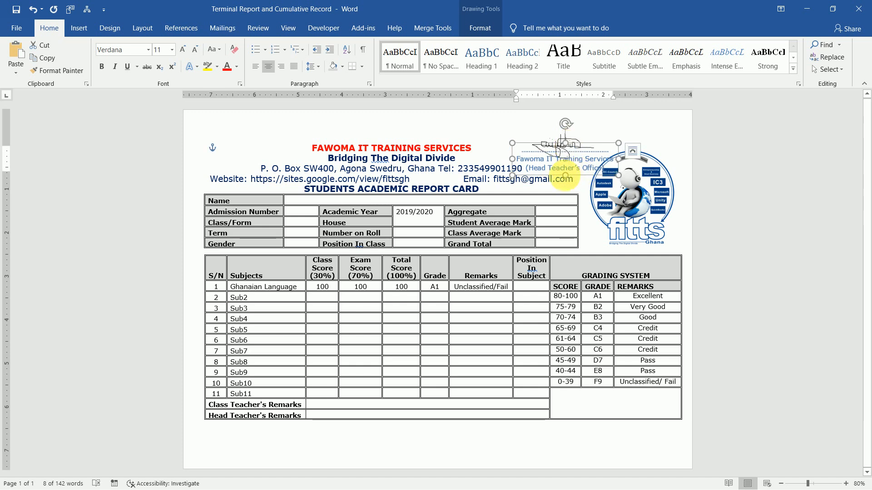
# Enlarge the WordArt frame slightly in height and width around its text
pyautogui.moveTo(565, 176); pyautogui.dragTo(565, 181)
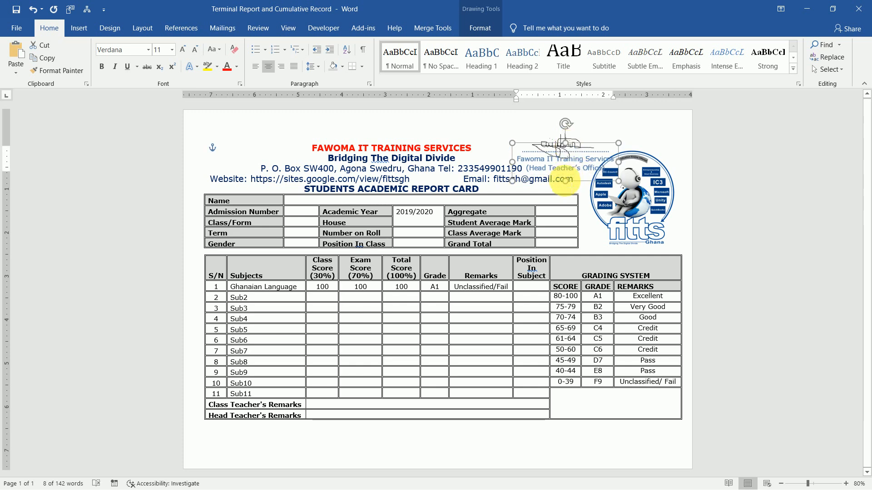
pyautogui.moveTo(618, 162); pyautogui.dragTo(620, 162)
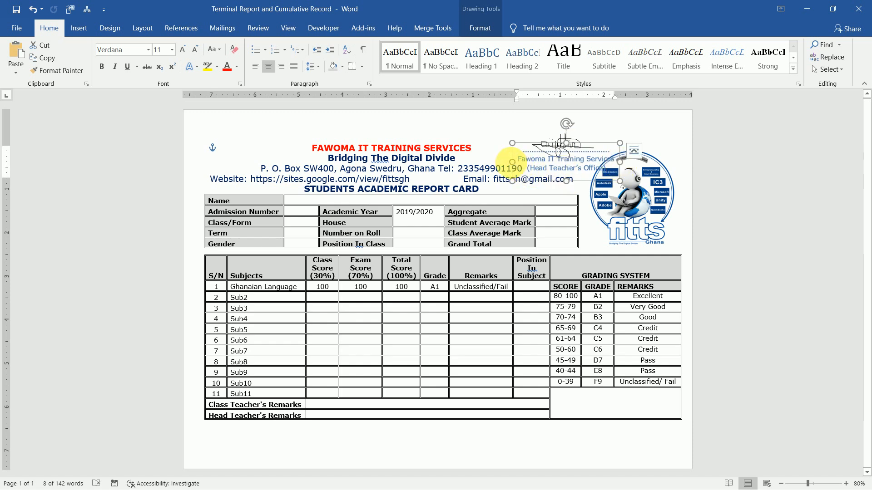
pyautogui.moveTo(512, 162); pyautogui.dragTo(510, 162)
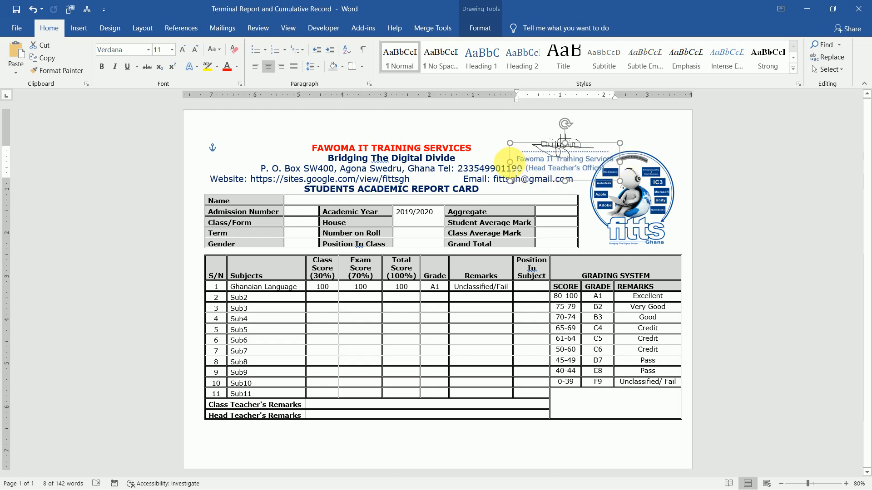
# Select the signature picture together with the WordArt and group them into one object
pyautogui.click(584, 142)
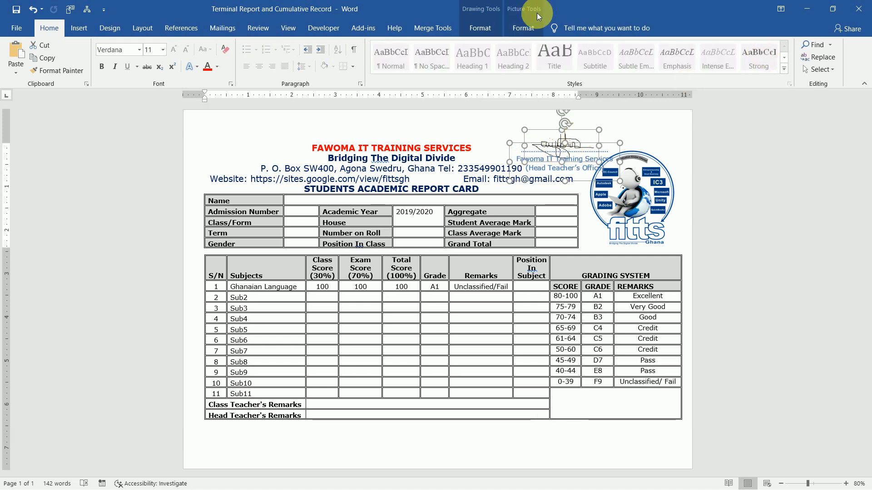
pyautogui.click(528, 28)
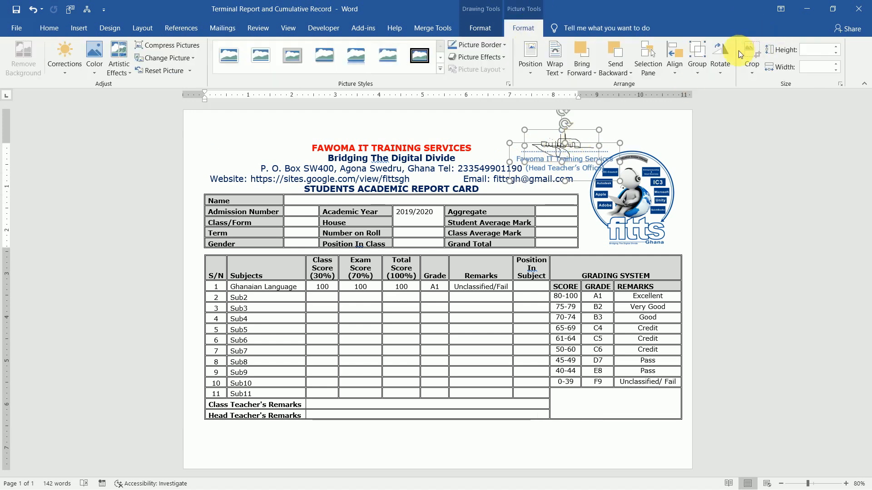
pyautogui.click(694, 65)
pyautogui.click(702, 83)
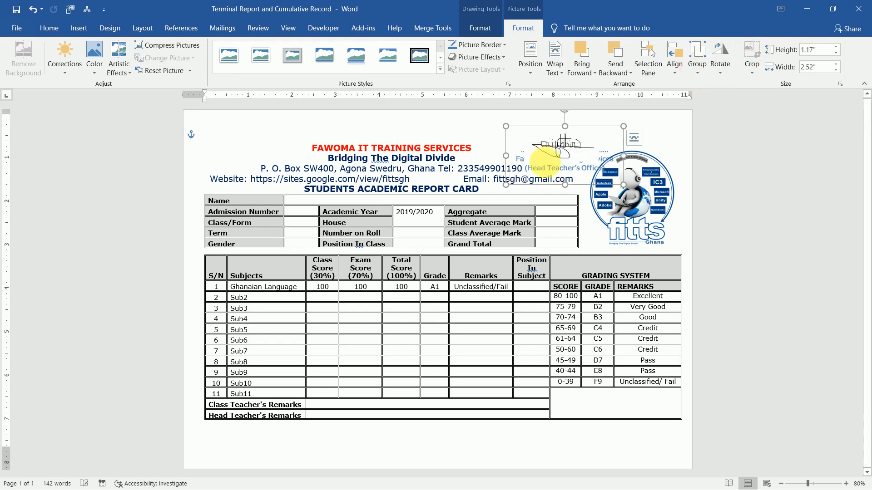
# Send the signature picture backward within the group, behind the WordArt text, and select the whole group
pyautogui.click(575, 136)
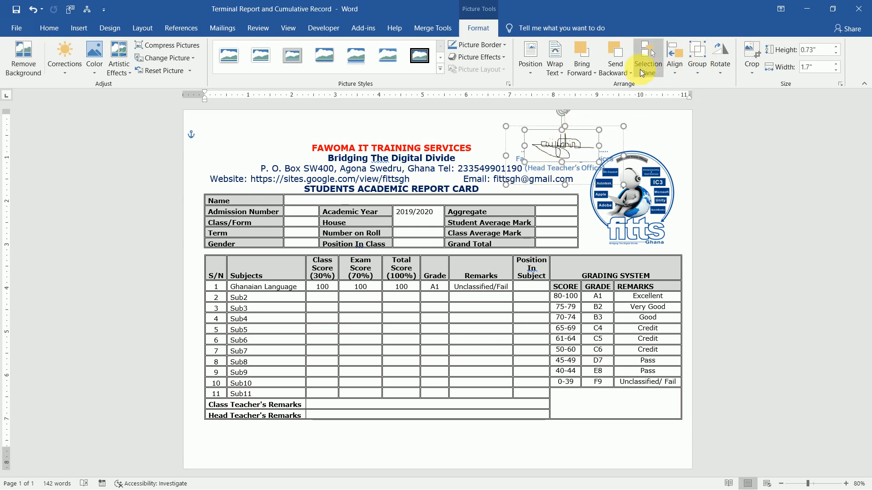
pyautogui.click(619, 60)
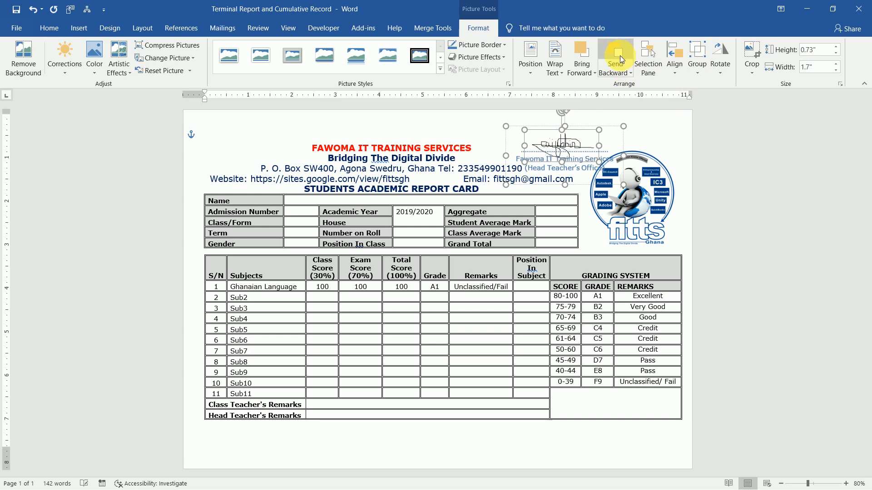
pyautogui.click(619, 132)
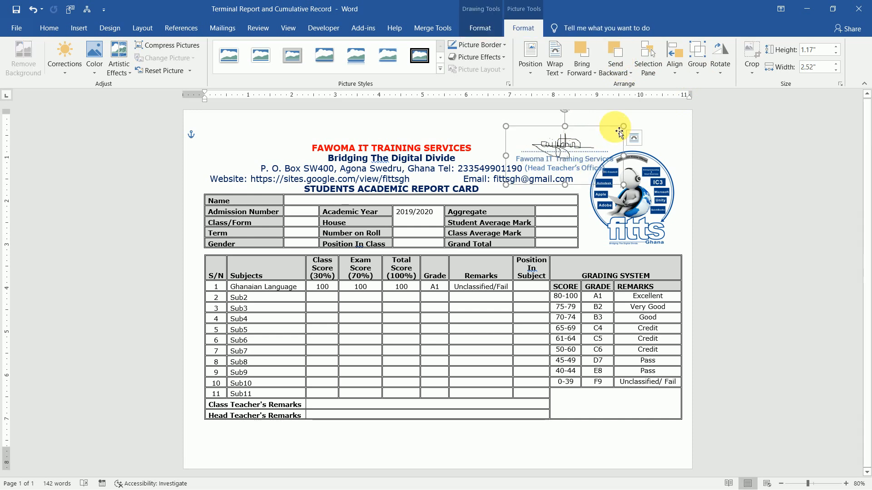
# Move the grouped signature block from the page header into the empty cell below the grading system
pyautogui.moveTo(620, 132)
pyautogui.mouseDown()
pyautogui.moveTo(609, 207)
pyautogui.moveTo(611, 313)
pyautogui.moveTo(628, 358)
pyautogui.moveTo(673, 392)
pyautogui.mouseUp()
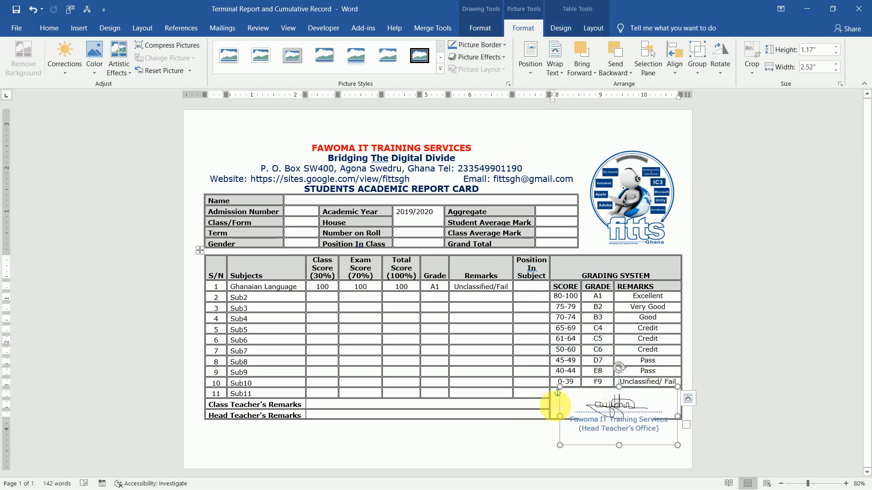
pyautogui.click(555, 407)
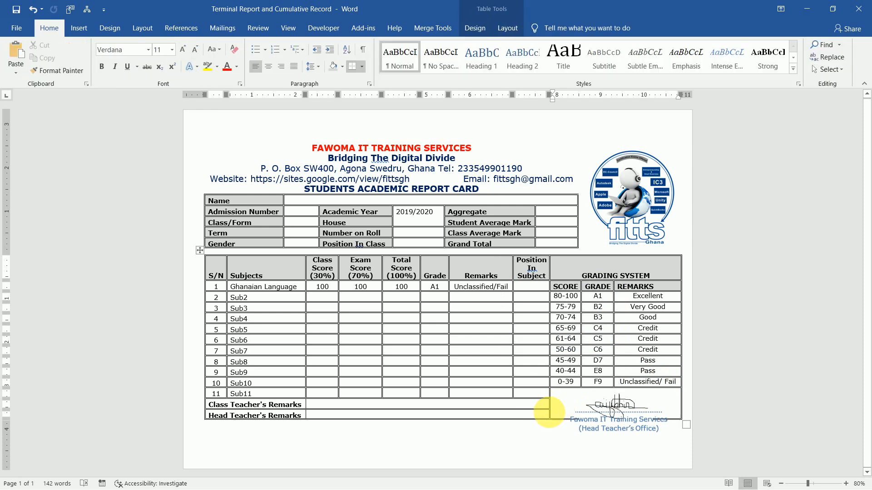
# Add two blank rows below the Head Teacher's Remarks row, undoing the extra row that spills onto a second page
pyautogui.click(551, 416)
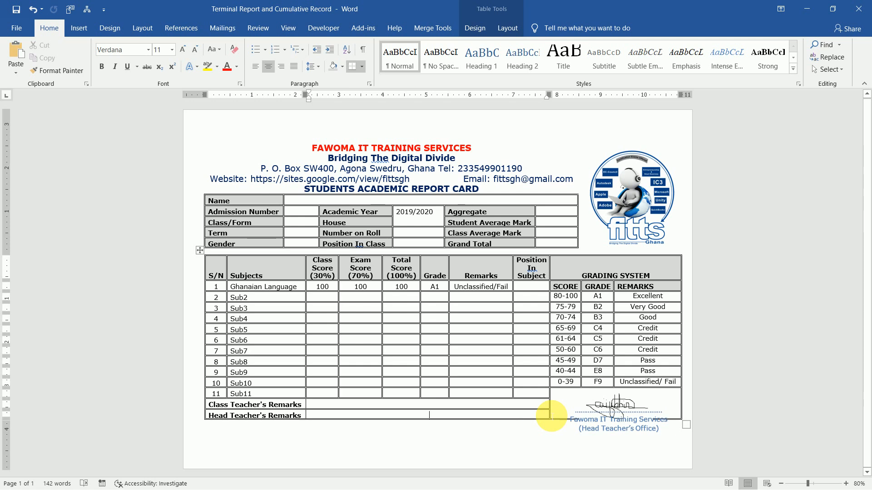
pyautogui.click(551, 415)
pyautogui.click(551, 415)
pyautogui.press('Return')
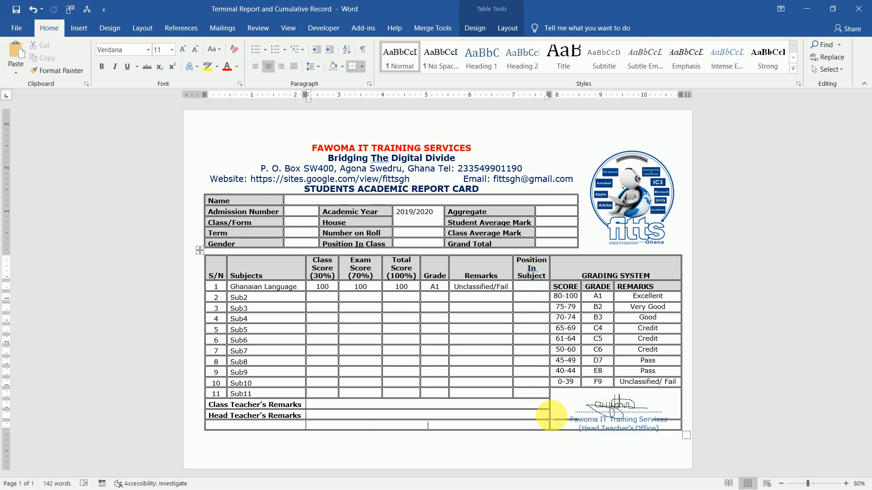
pyautogui.press('Tab')
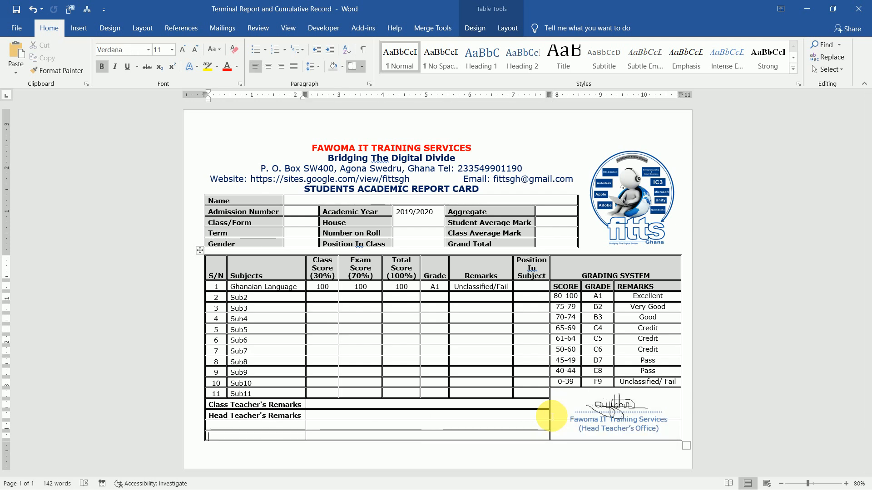
pyautogui.press('Tab')
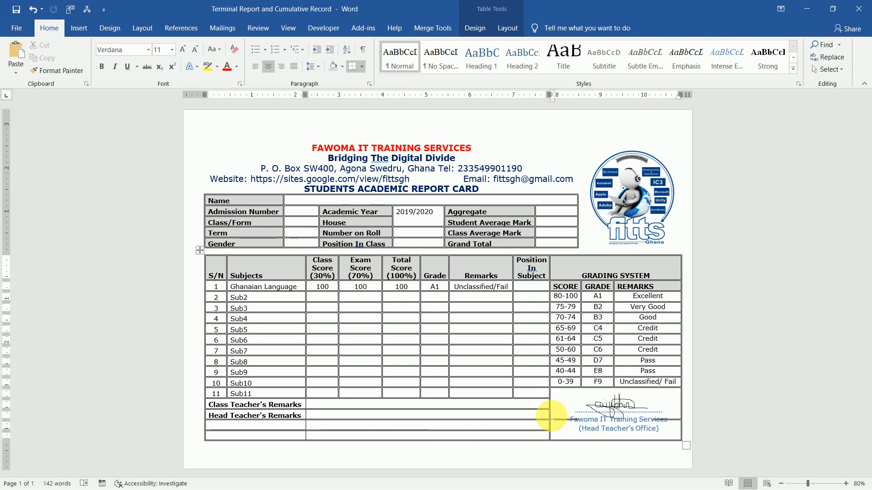
pyautogui.press('Tab')
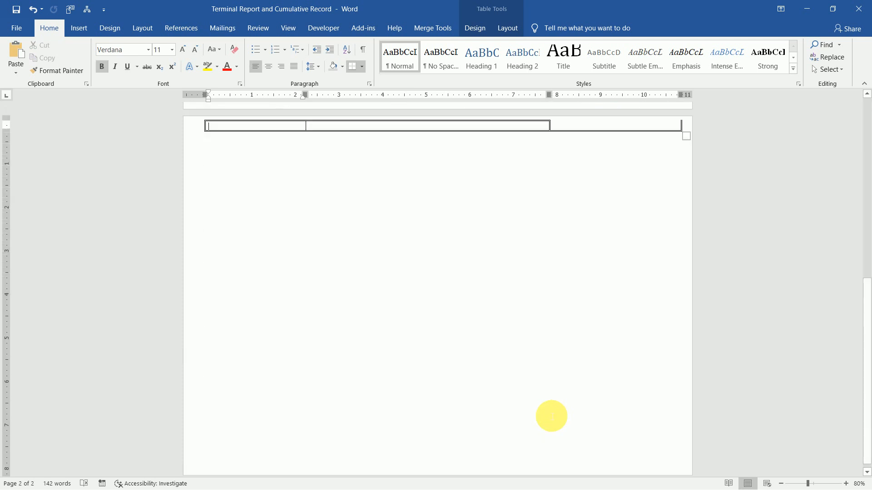
pyautogui.hotkey('ctrl', 'z')
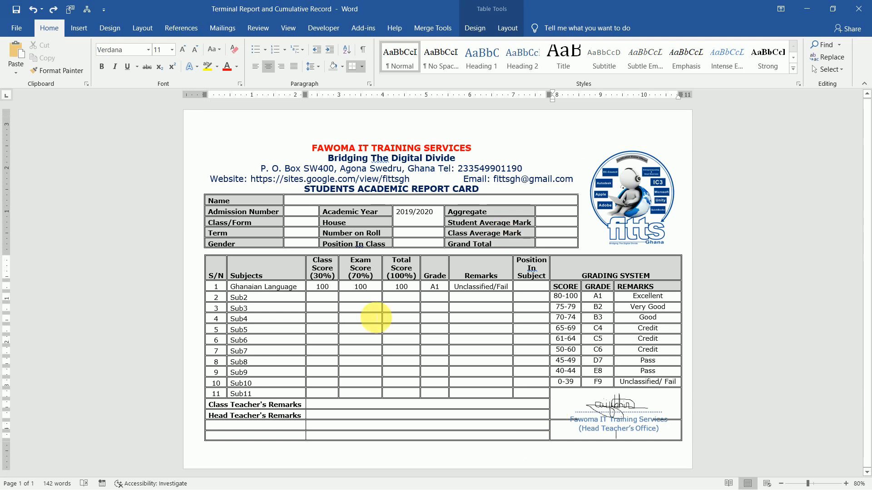
pyautogui.click(604, 410)
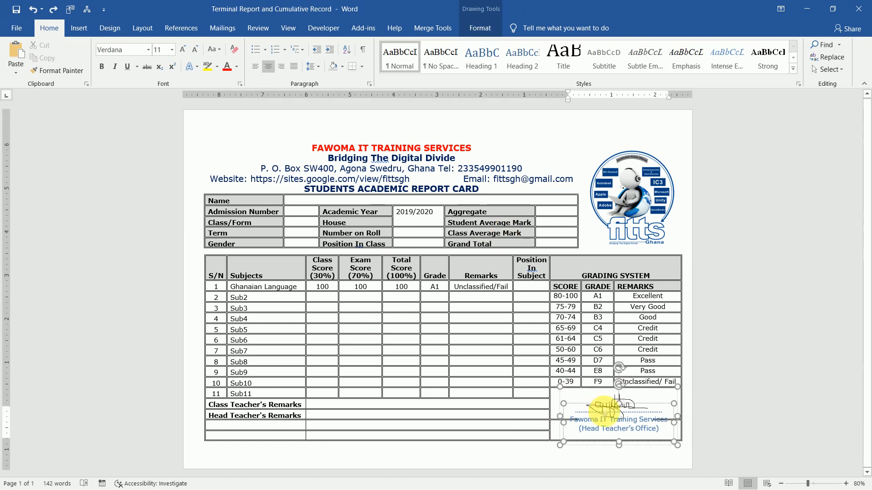
pyautogui.click(641, 394)
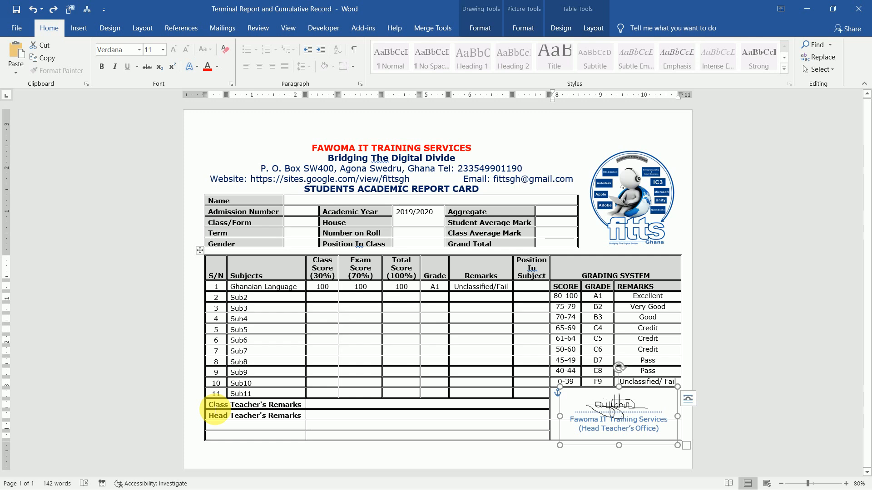
pyautogui.click(215, 408)
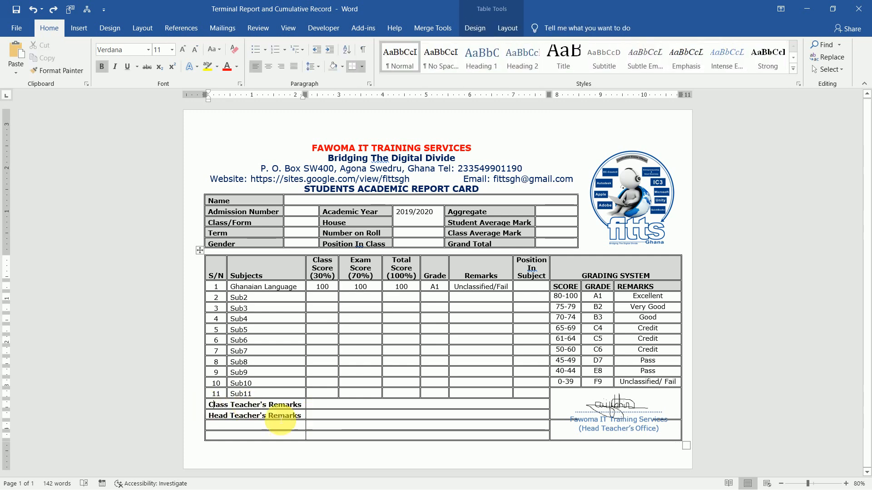
# Move the "Head Teacher's Remarks" label down one row, leaving a blank row beneath "Class Teacher's Remarks"
pyautogui.moveTo(216, 417); pyautogui.dragTo(290, 414)
pyautogui.hotkey('ctrl', 'c')
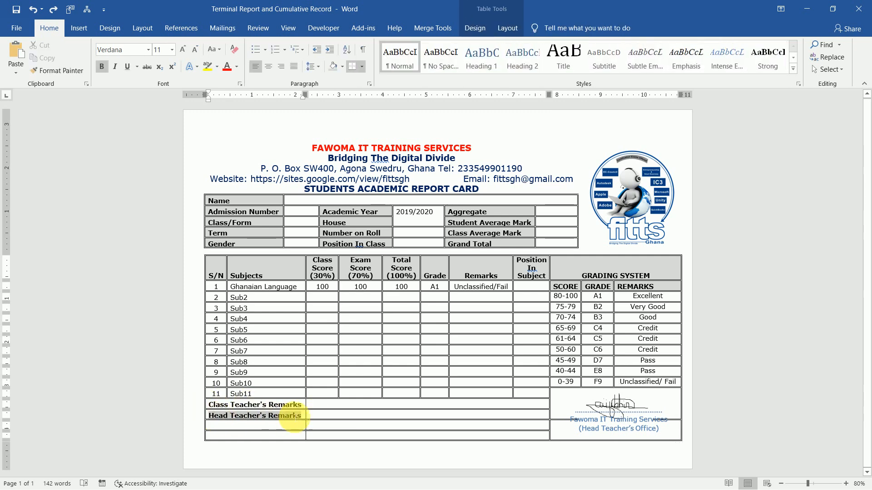
pyautogui.press('Delete')
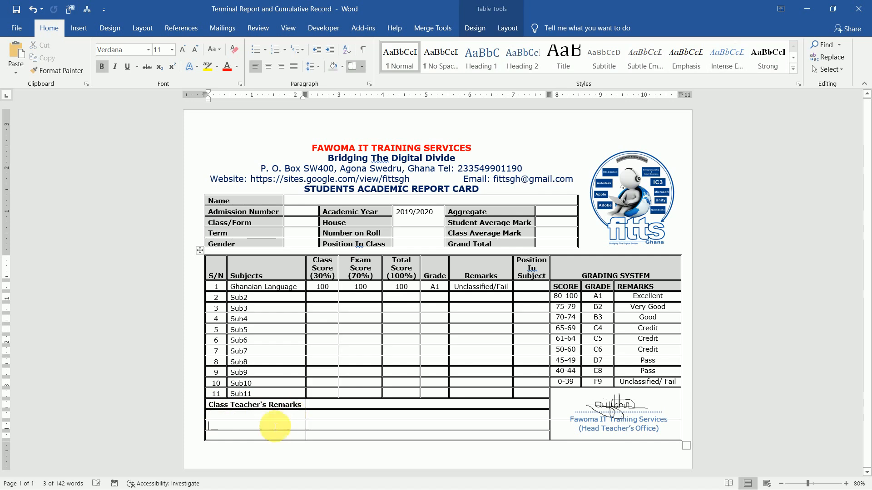
pyautogui.hotkey('ctrl', 'v')
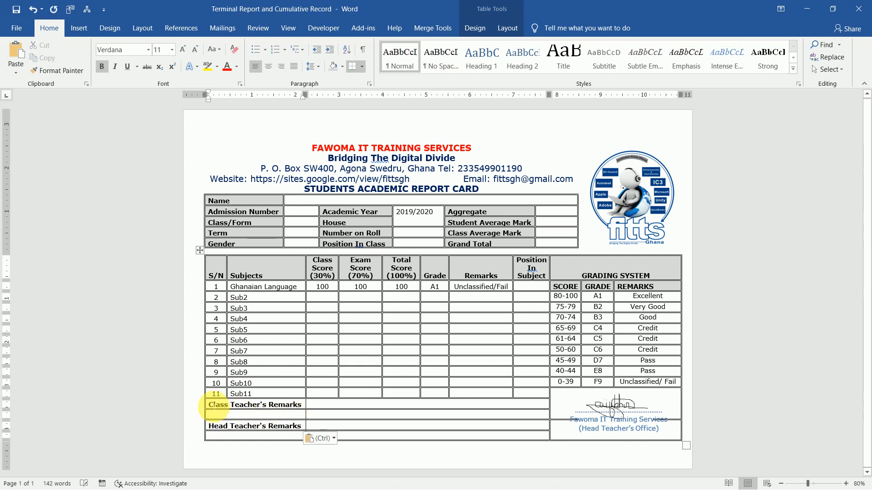
# Merge the Class Teacher's Remarks and Head Teacher's Remarks label cells each with the blank cell below
pyautogui.click(209, 414)
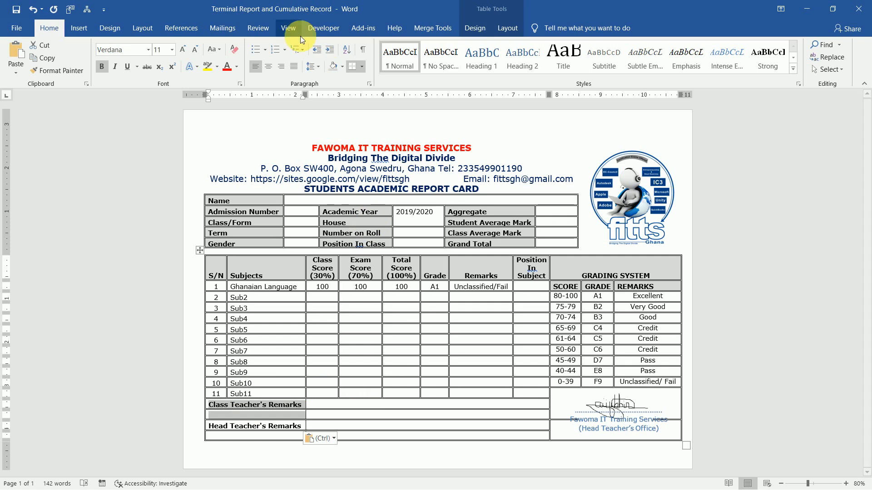
pyautogui.click(508, 28)
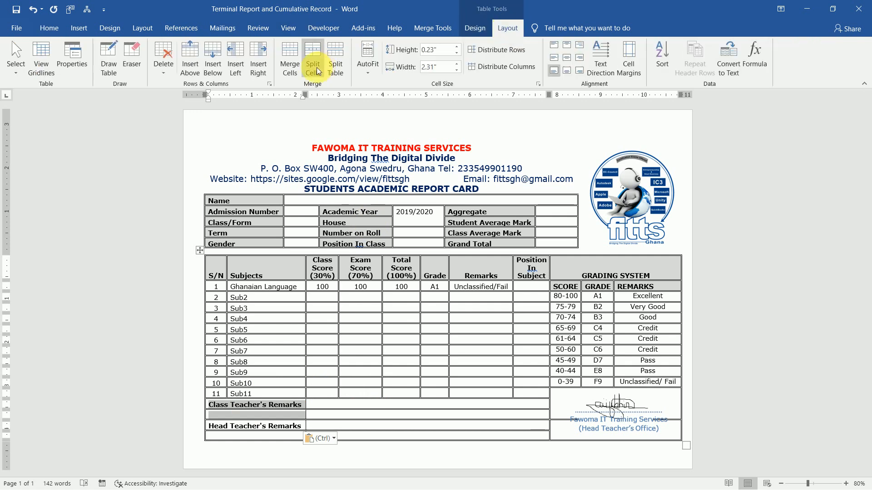
pyautogui.click(295, 50)
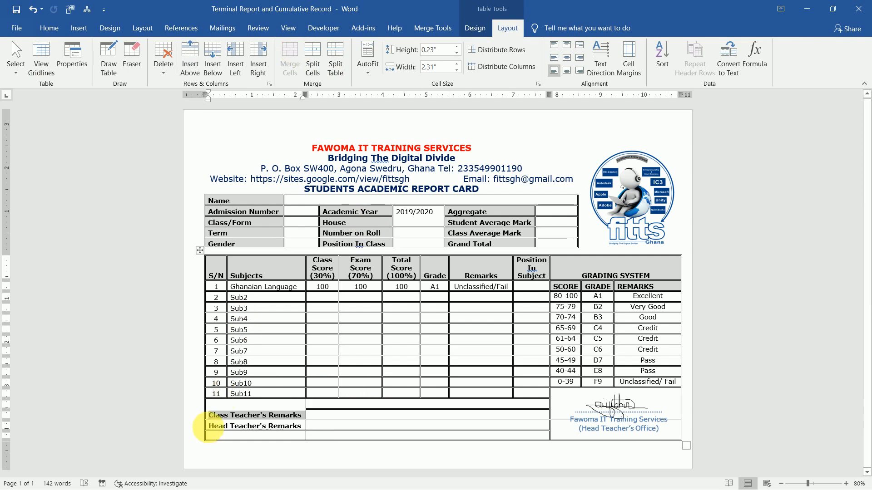
pyautogui.moveTo(213, 428); pyautogui.dragTo(238, 438)
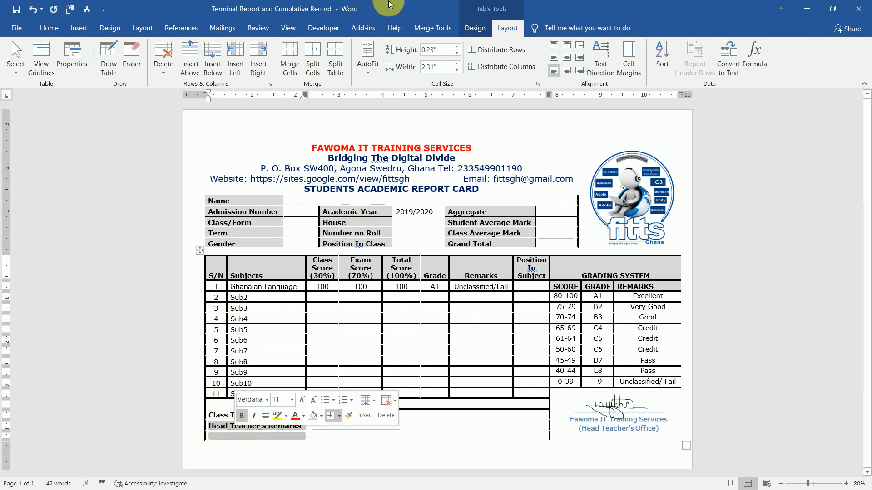
pyautogui.click(293, 54)
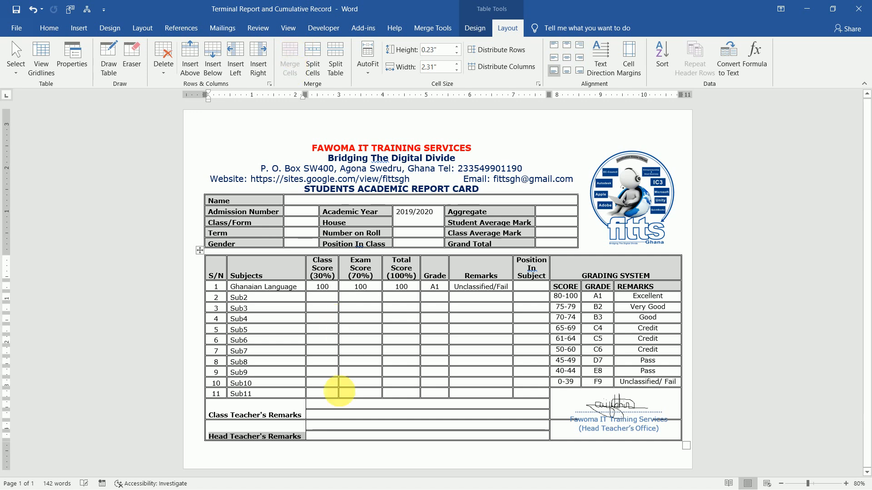
# Merge the two blank entry cells beside Class Teacher's Remarks, and likewise the two beside Head Teacher's Remarks
pyautogui.moveTo(315, 409); pyautogui.dragTo(360, 414)
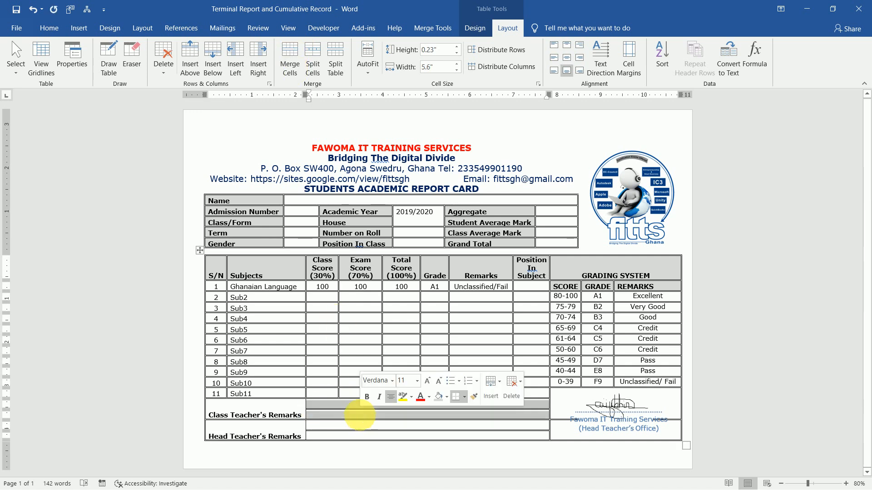
pyautogui.click(291, 55)
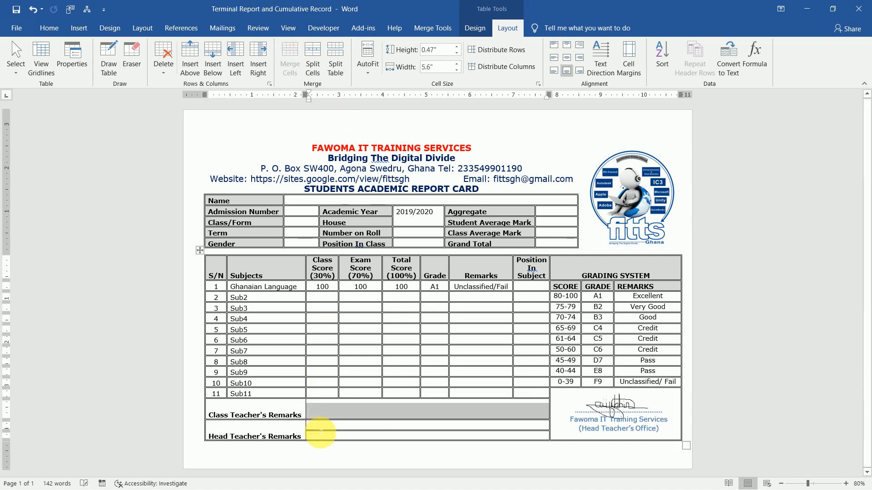
pyautogui.moveTo(319, 430); pyautogui.dragTo(335, 443)
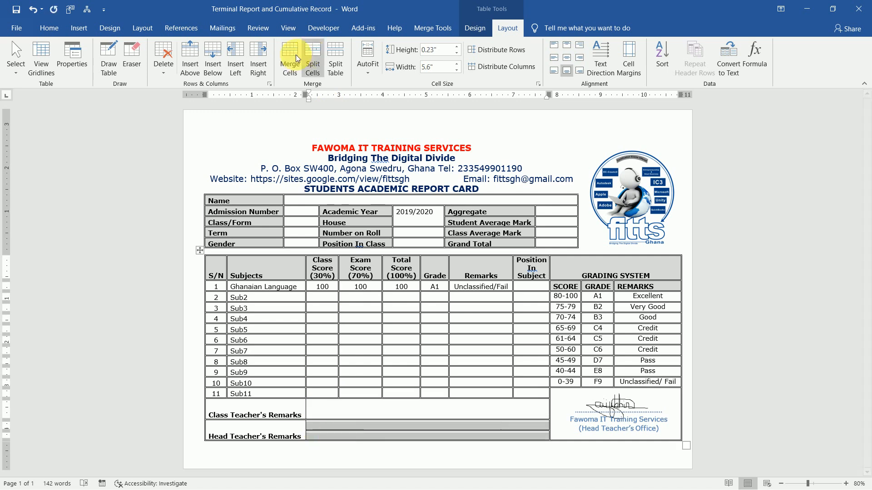
pyautogui.click(293, 55)
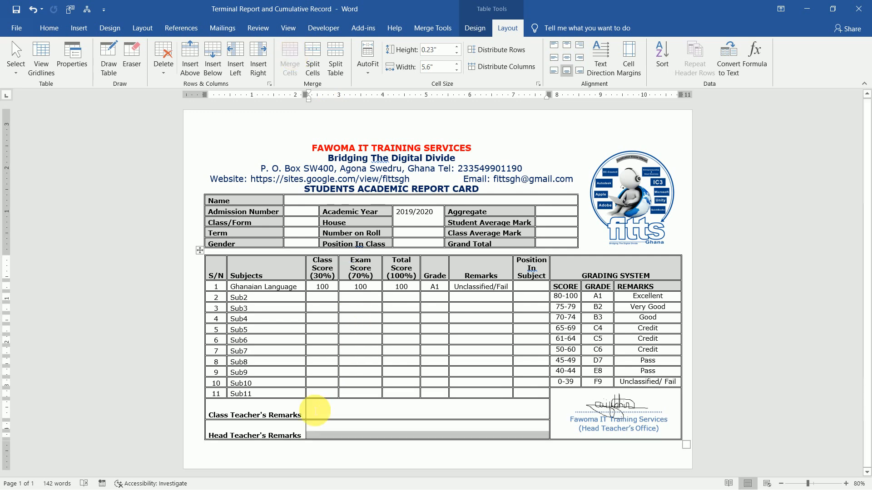
pyautogui.click(314, 411)
pyautogui.click(487, 29)
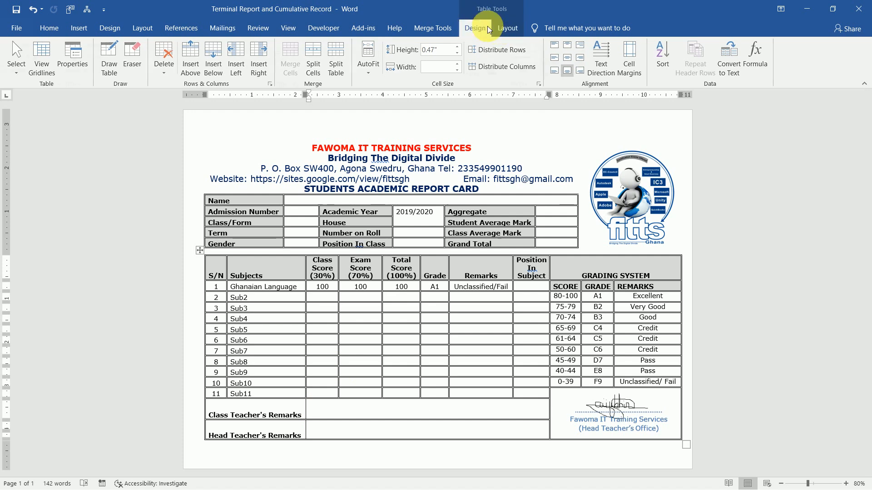
pyautogui.click(481, 55)
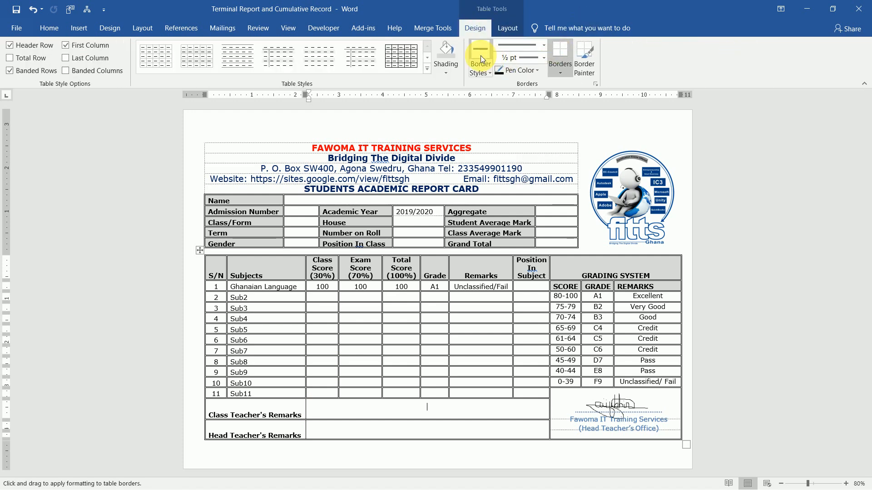
pyautogui.moveTo(308, 400); pyautogui.dragTo(312, 436)
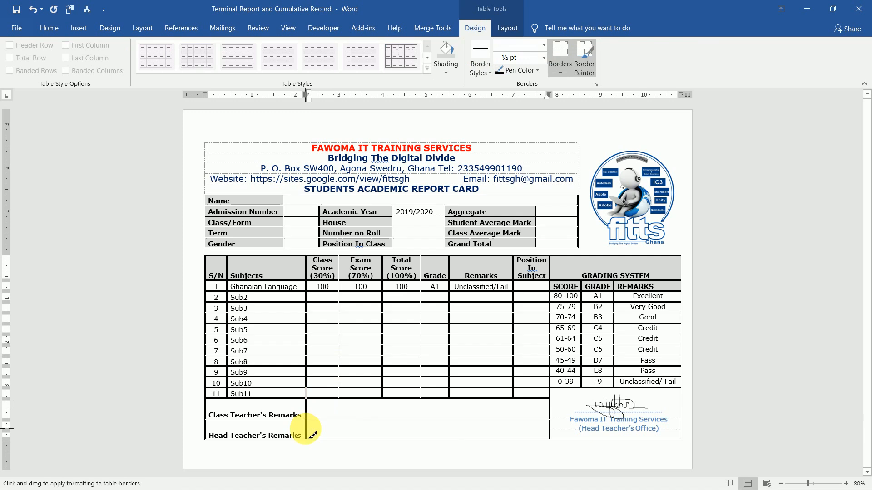
pyautogui.press('Escape')
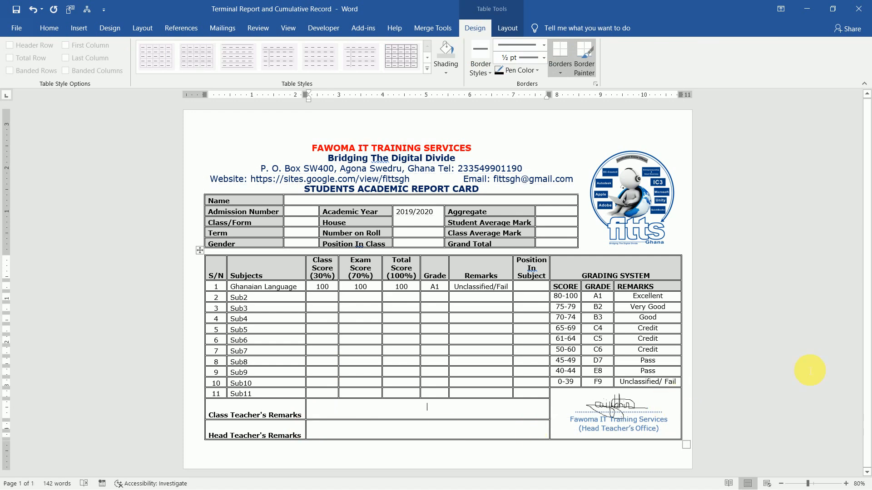
pyautogui.click(610, 431)
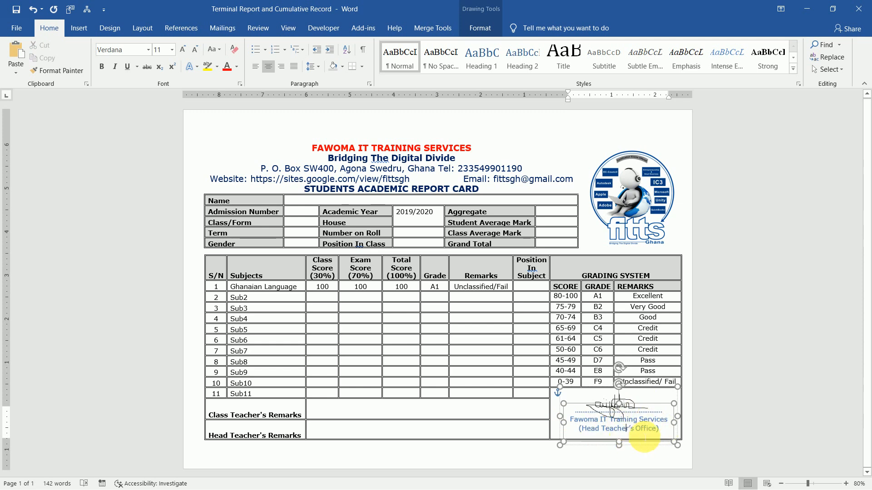
pyautogui.click(632, 404)
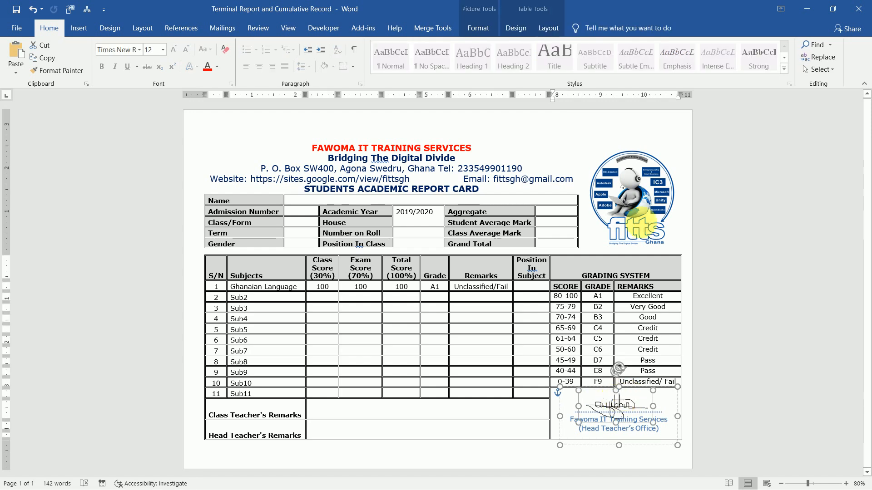
pyautogui.click(454, 31)
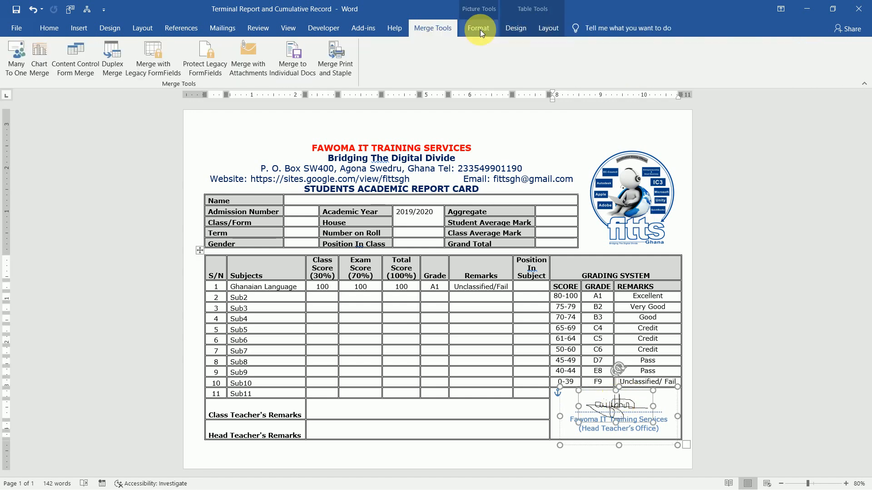
pyautogui.click(480, 29)
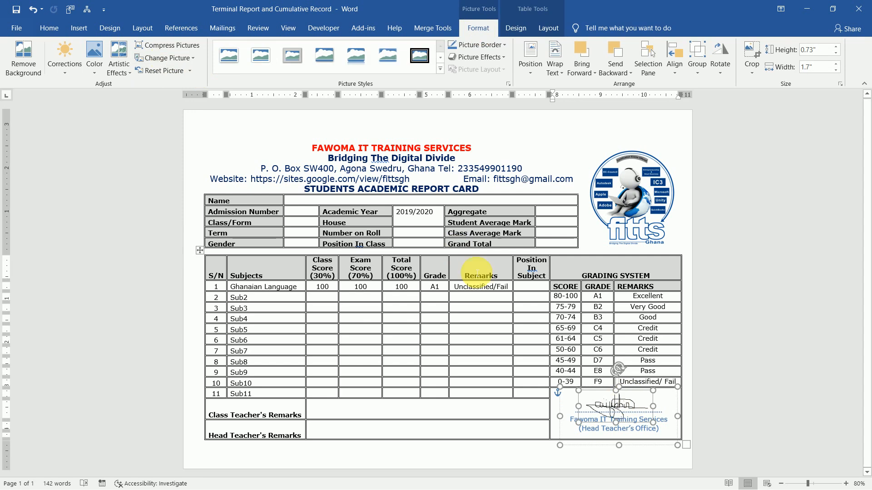
pyautogui.click(469, 448)
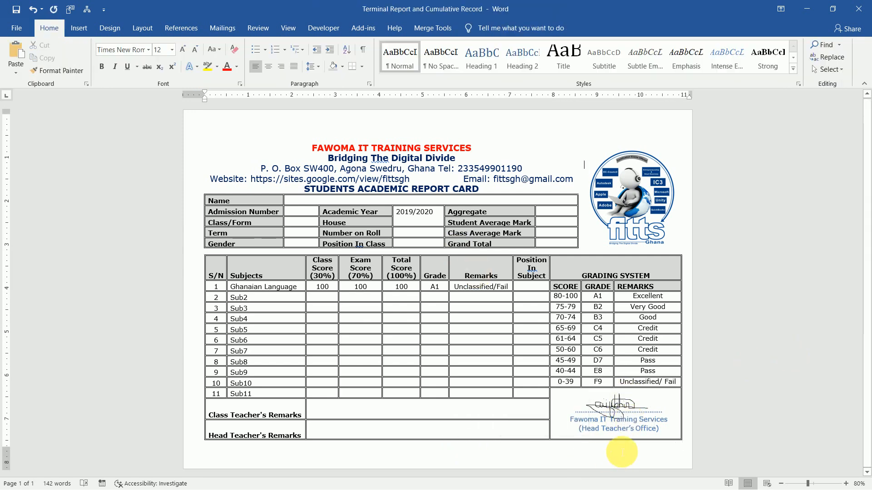
pyautogui.click(674, 436)
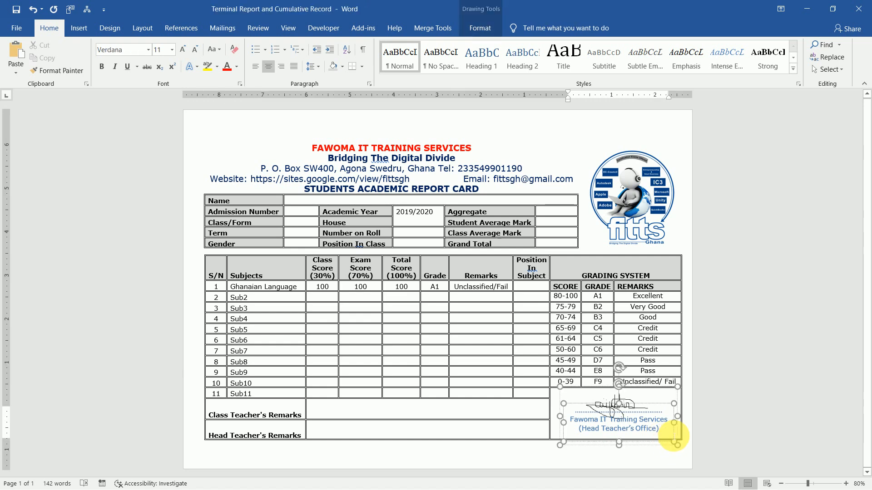
pyautogui.click(688, 432)
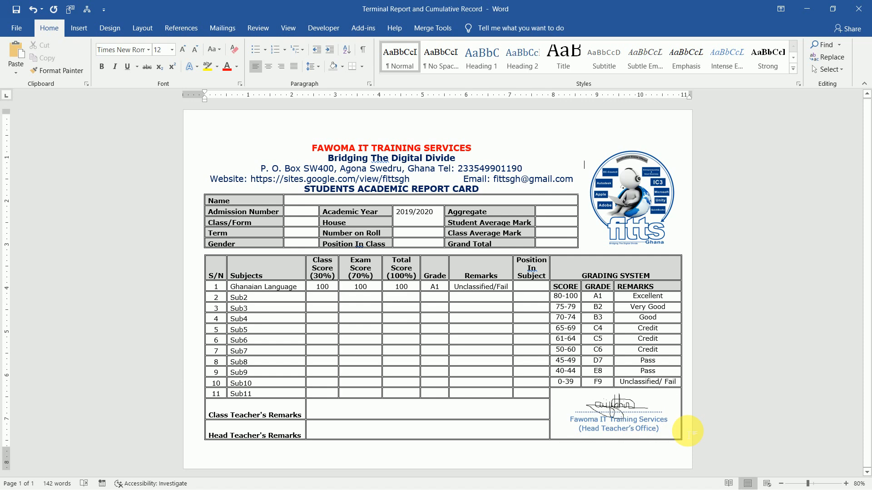
pyautogui.click(532, 432)
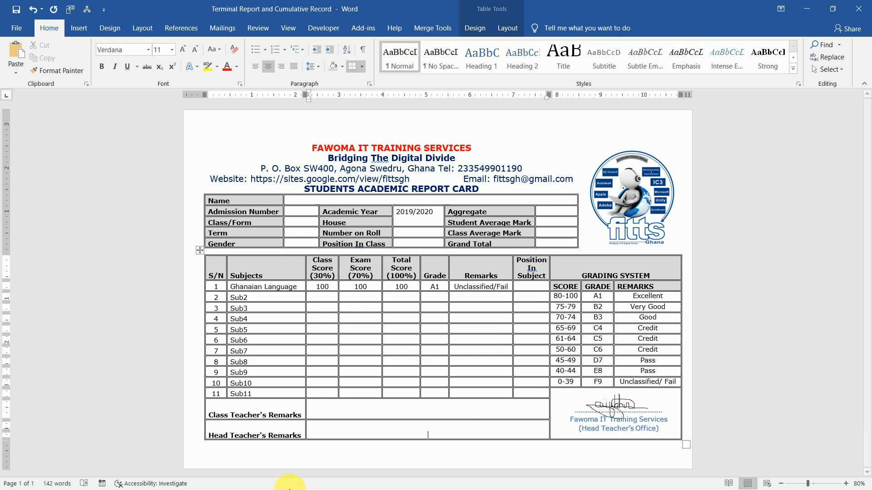
# Move the school heading block and student details up the page, and shift the subjects table up beneath them
pyautogui.click(269, 459)
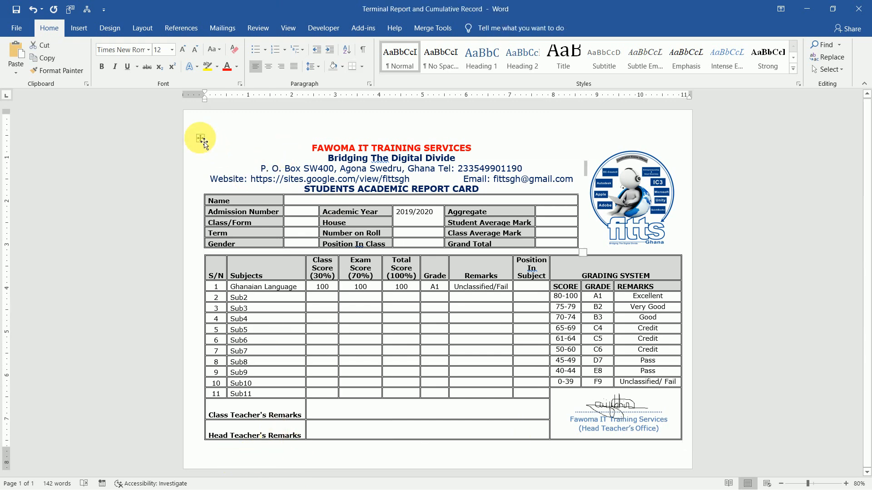
pyautogui.moveTo(204, 128); pyautogui.dragTo(202, 122)
pyautogui.click(223, 264)
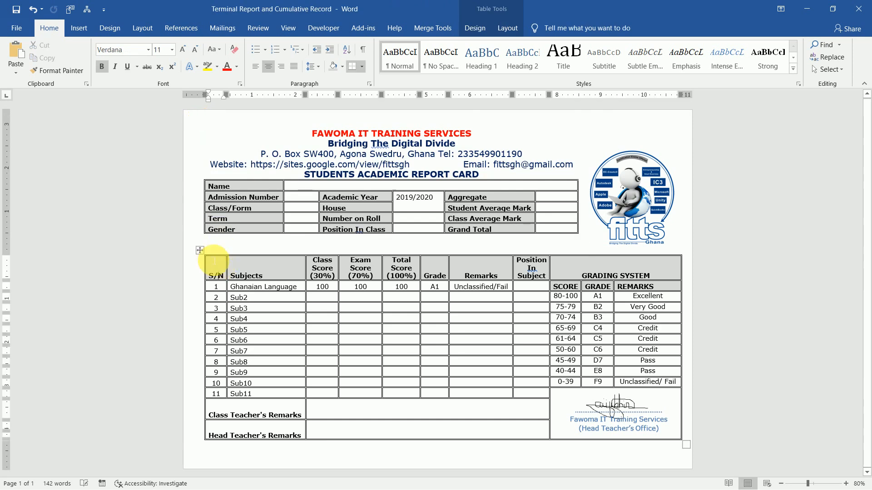
pyautogui.moveTo(205, 243); pyautogui.dragTo(202, 228)
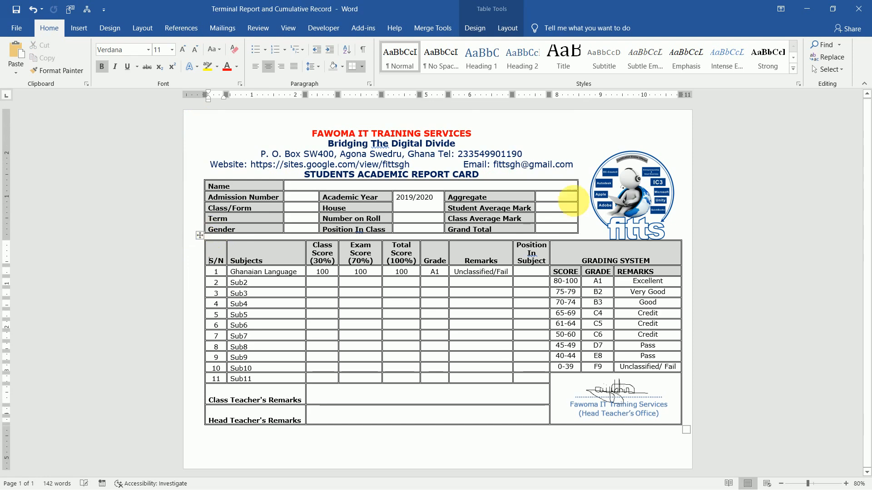
# Move the school logo up to align with the raised heading block
pyautogui.click(646, 199)
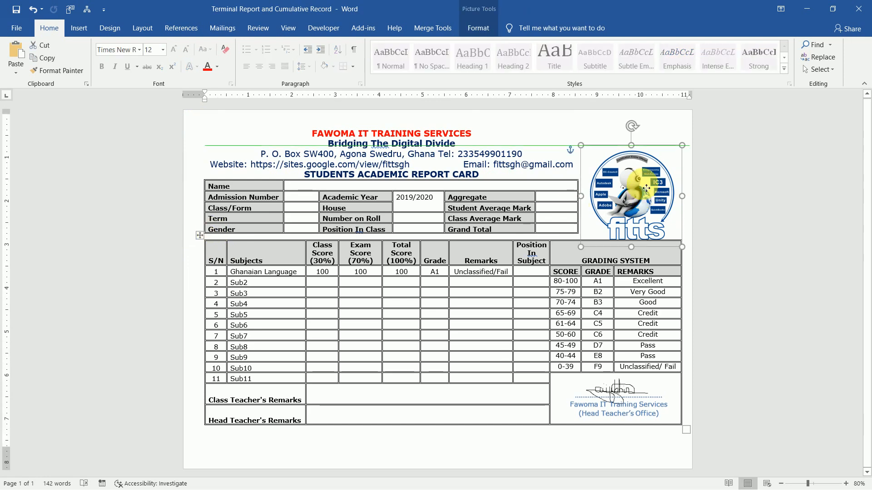
pyautogui.moveTo(647, 199); pyautogui.dragTo(646, 185)
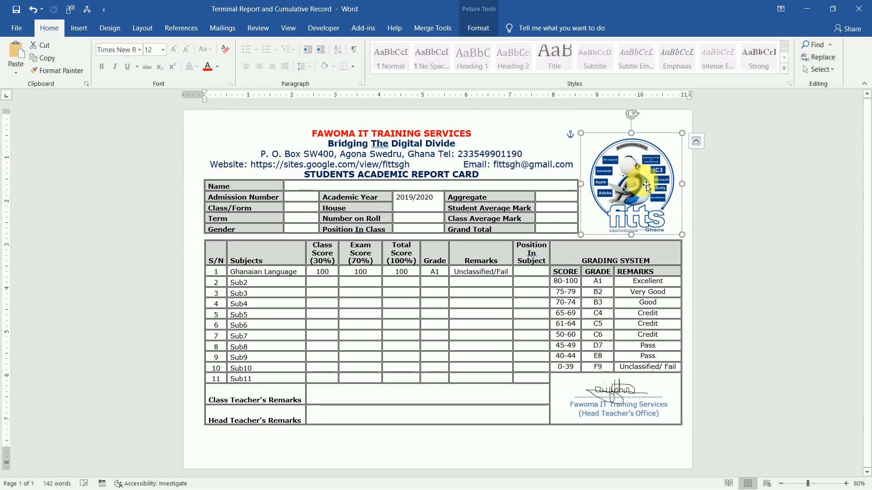
pyautogui.click(512, 438)
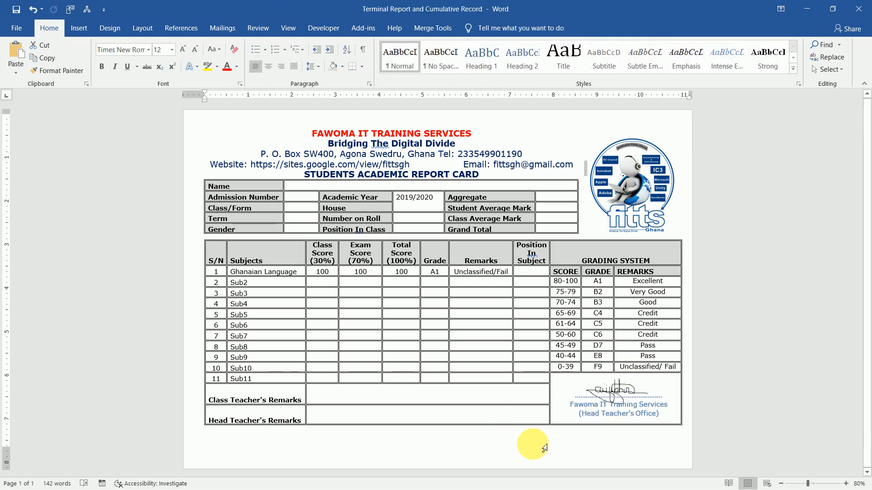
# Try to add a blank line below the subjects table from the end of the Head Teacher's Remarks row
pyautogui.click(539, 424)
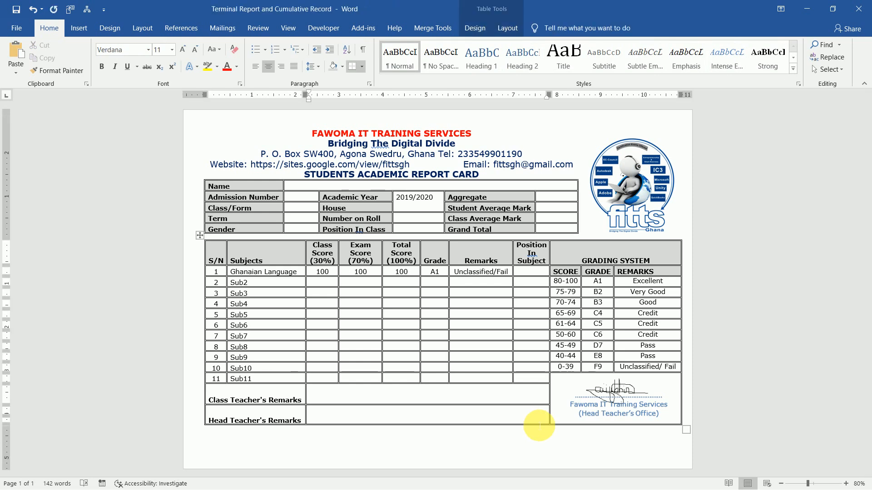
pyautogui.press('Tab')
pyautogui.press('Right')
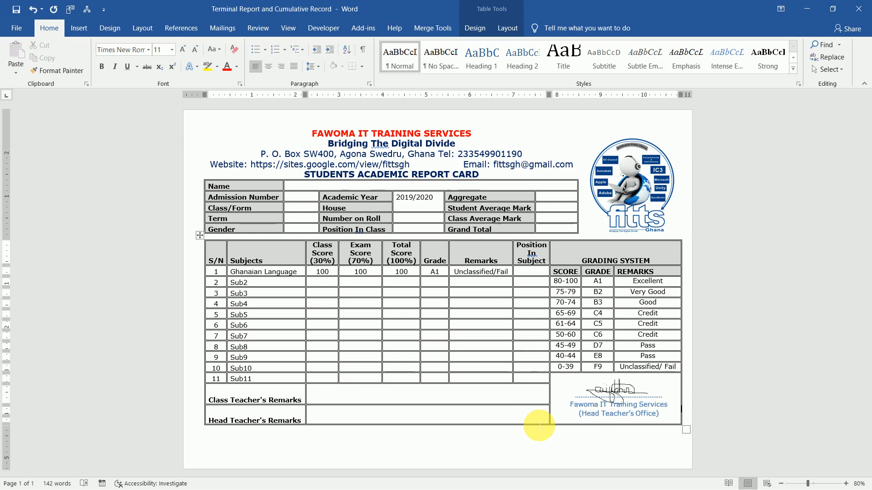
pyautogui.press('Left')
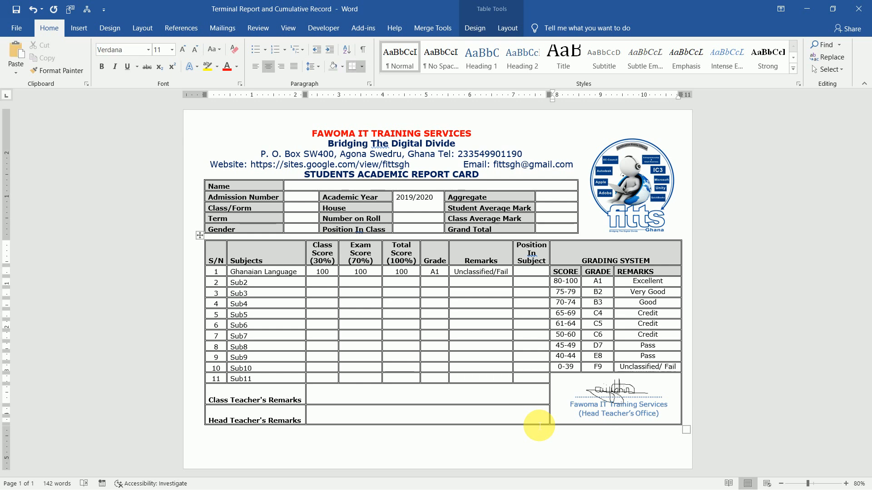
pyautogui.press('Right')
pyautogui.press('Right')
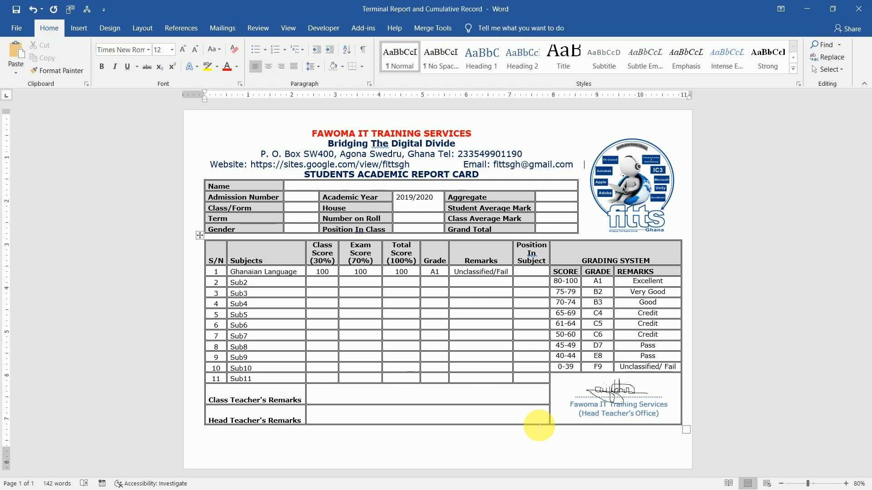
pyautogui.press('Left')
pyautogui.press('Return')
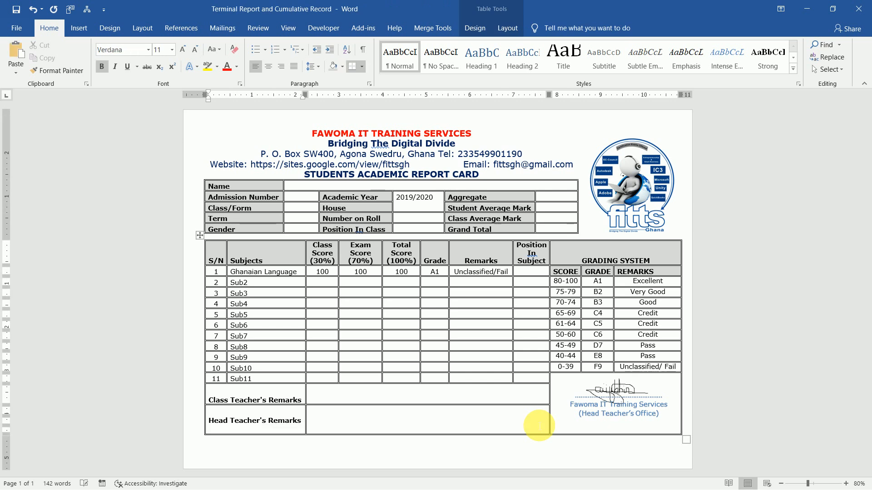
pyautogui.press('Right')
pyautogui.press('Right')
pyautogui.press('Right')
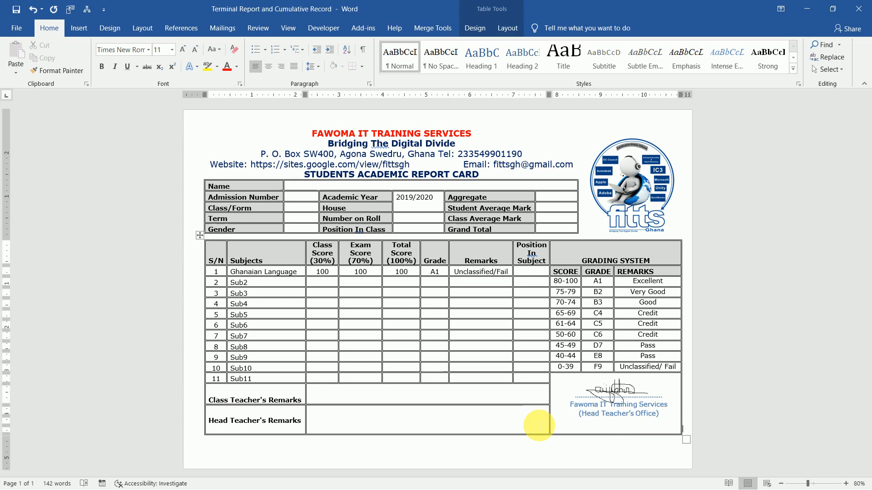
pyautogui.click(539, 425)
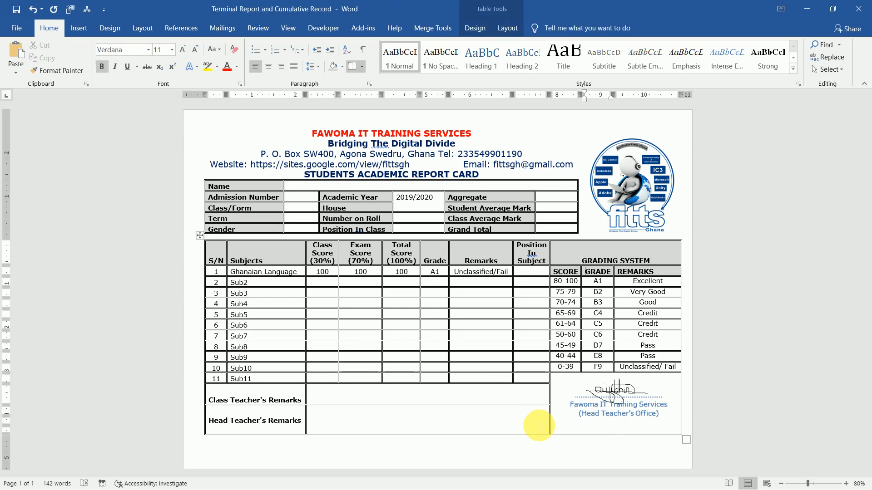
pyautogui.click(688, 431)
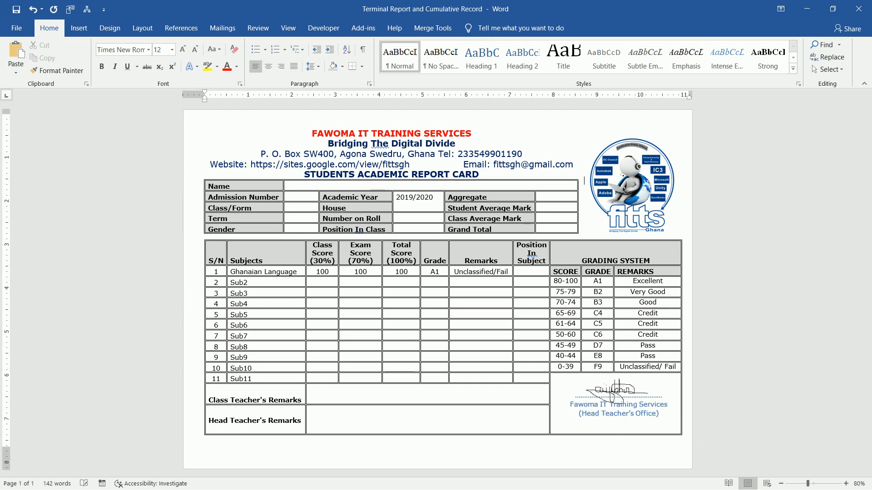
pyautogui.click(678, 431)
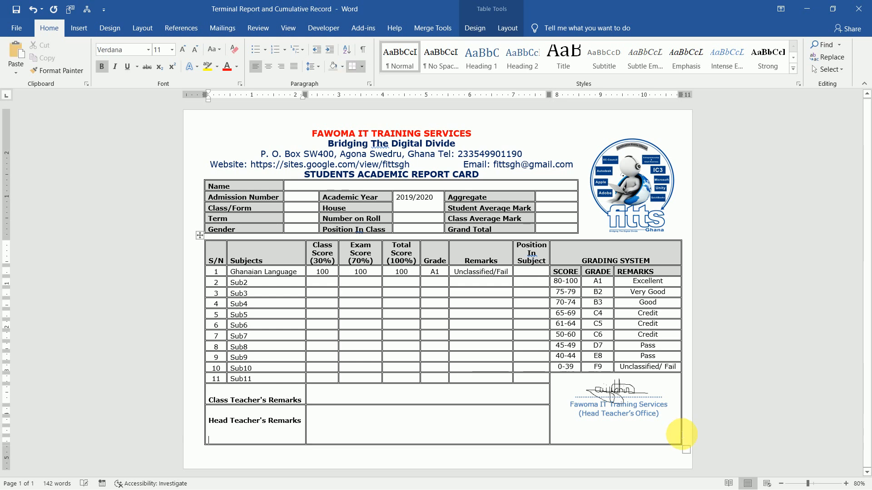
# Try to start a second page by adding blank lines at the end of the report card
pyautogui.press('Return')
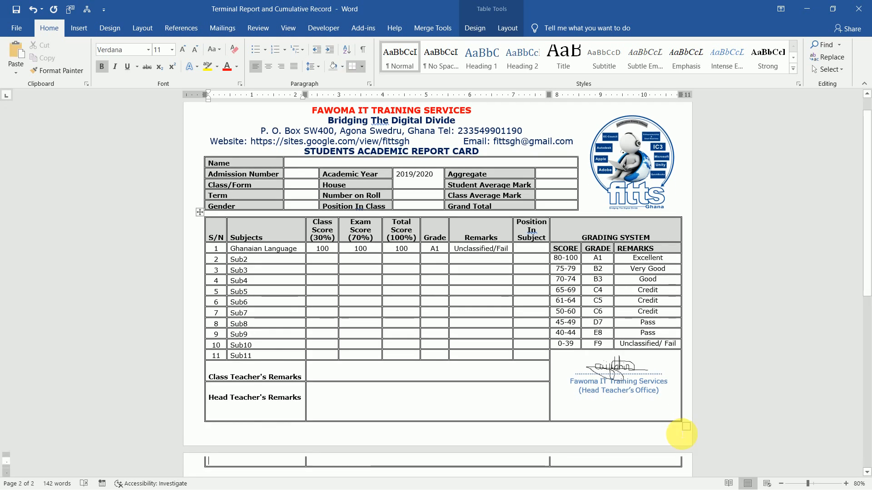
pyautogui.press('Down')
pyautogui.press('Return')
pyautogui.press('Return')
pyautogui.press('Return')
pyautogui.press('Return')
pyautogui.press('Return')
pyautogui.press('Return')
pyautogui.press('Return')
pyautogui.press('Return')
pyautogui.press('Return')
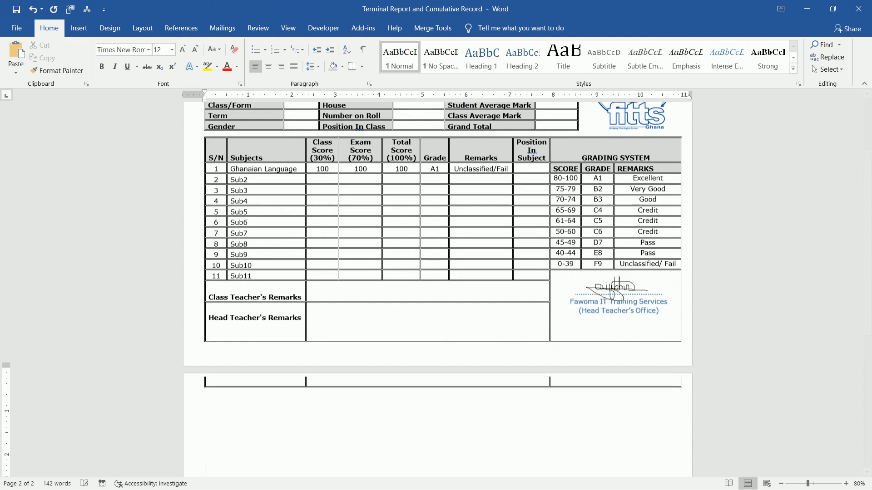
pyautogui.press('Return')
pyautogui.press('Return')
pyautogui.press('Return')
pyautogui.press('Return')
pyautogui.press('Return')
pyautogui.press('Return')
pyautogui.press('Return')
pyautogui.press('Return')
pyautogui.press('Return')
pyautogui.press('Return')
pyautogui.press('Return')
pyautogui.press('Return')
pyautogui.press('Return')
pyautogui.press('Return')
pyautogui.press('Return')
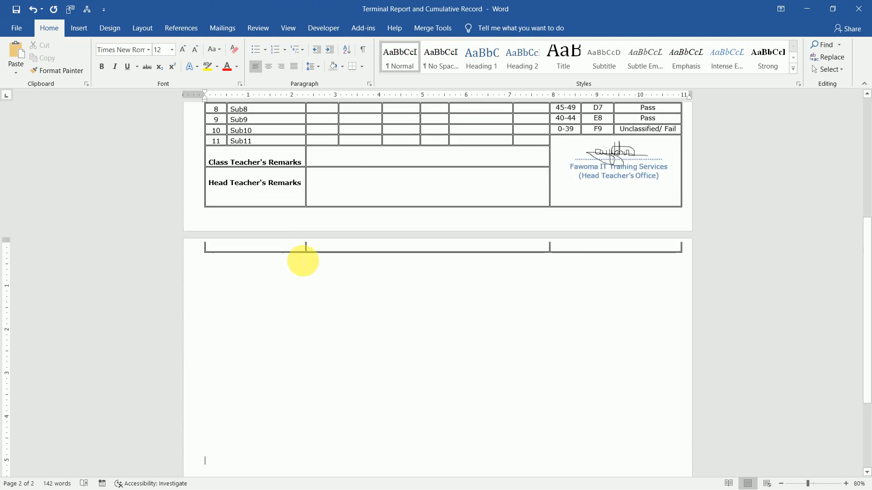
# Remove the blank line spilling onto the second page from the Head Teacher's Remarks label cell, and try to raise the row's lower border
pyautogui.click(281, 245)
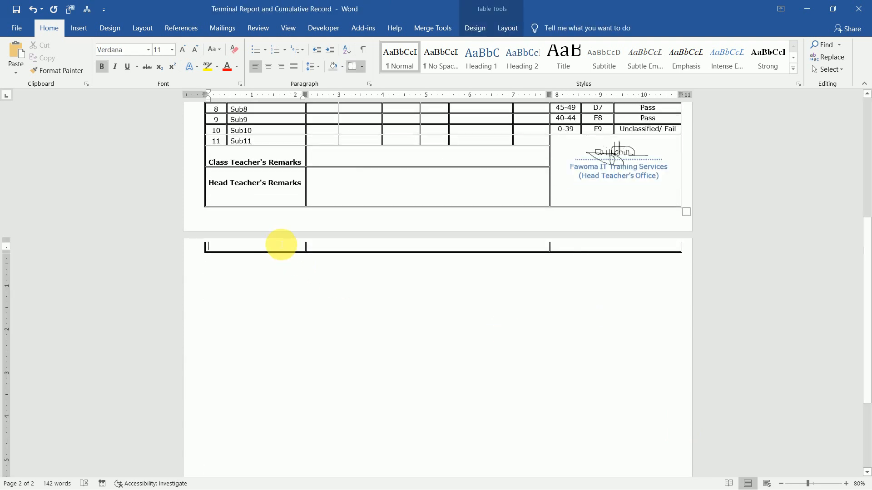
pyautogui.press('BackSpace')
pyautogui.press('BackSpace')
pyautogui.press('BackSpace')
pyautogui.press('BackSpace')
pyautogui.press('BackSpace')
pyautogui.press('BackSpace')
pyautogui.press('BackSpace')
pyautogui.press('BackSpace')
pyautogui.press('BackSpace')
pyautogui.press('BackSpace')
pyautogui.press('BackSpace')
pyautogui.press('BackSpace')
pyautogui.press('BackSpace')
pyautogui.press('BackSpace')
pyautogui.press('BackSpace')
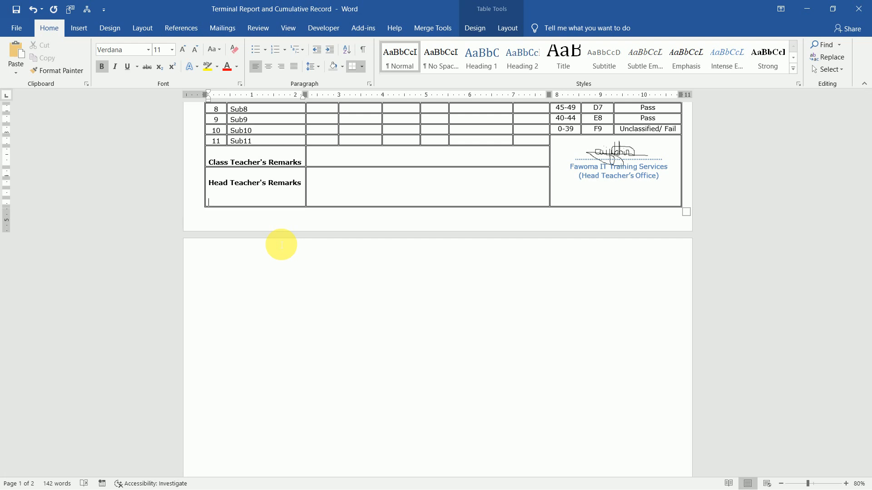
pyautogui.press('BackSpace')
pyautogui.press('Return')
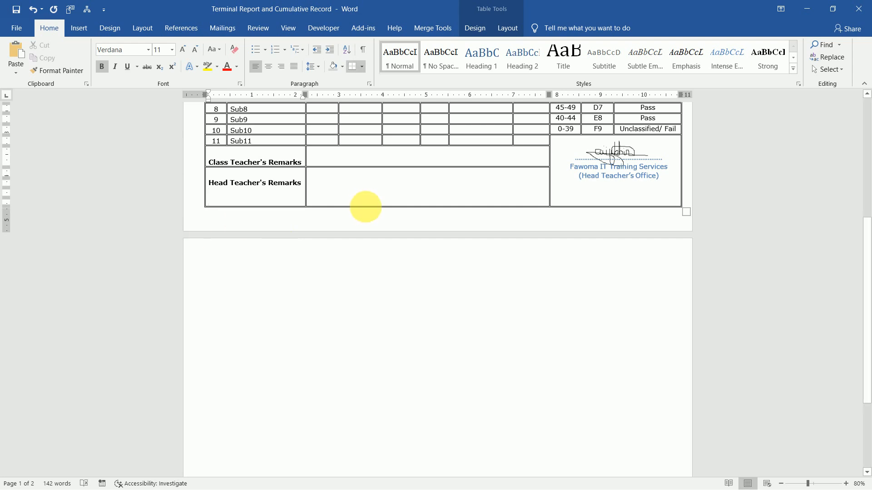
pyautogui.moveTo(372, 212); pyautogui.dragTo(372, 195)
pyautogui.click(445, 199)
# Undo the blank lines and row changes, restoring the Head Teacher's Remarks row to its two-line height
pyautogui.hotkey('ctrl', 'z')
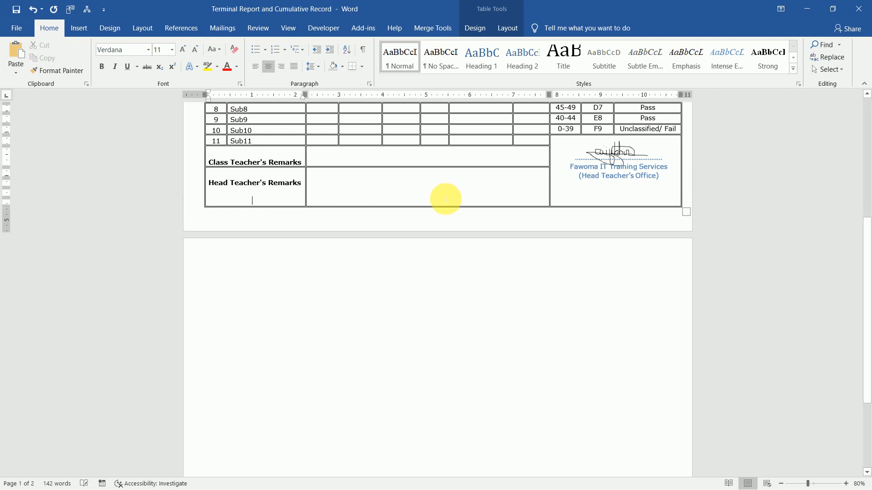
pyautogui.hotkey('ctrl', 'z')
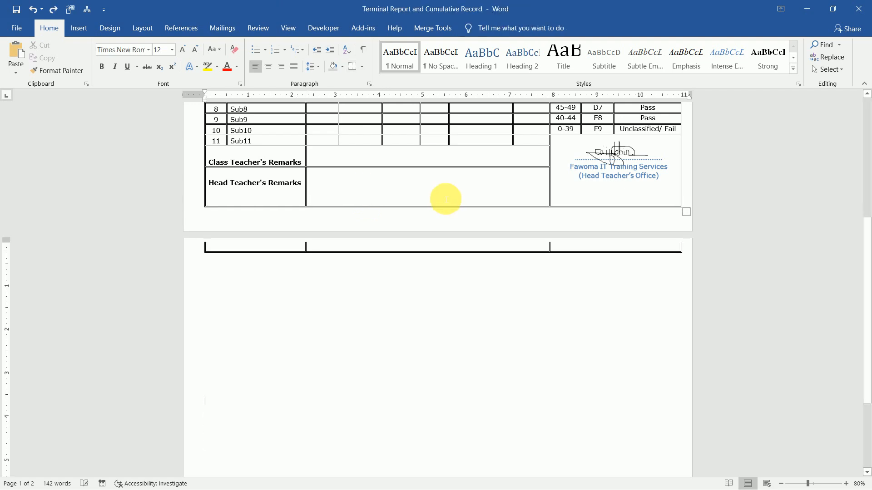
pyautogui.press('BackSpace')
pyautogui.press('BackSpace')
pyautogui.press('BackSpace')
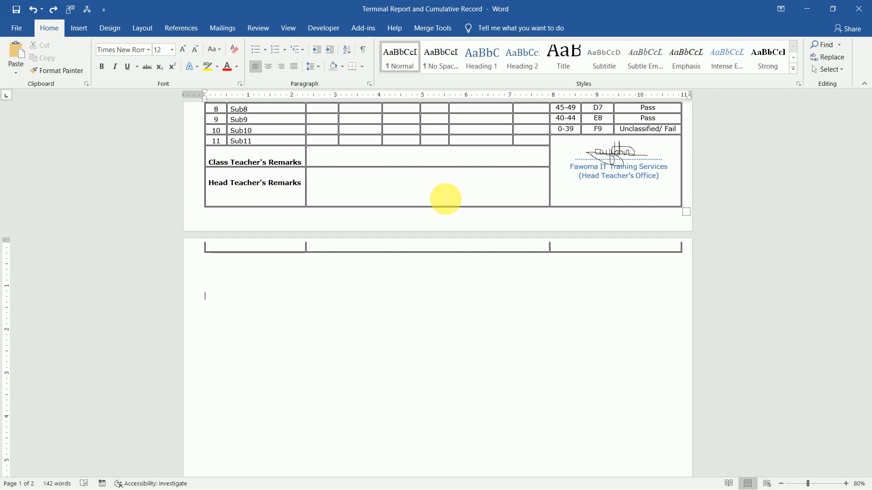
pyautogui.hotkey('ctrl', 'z')
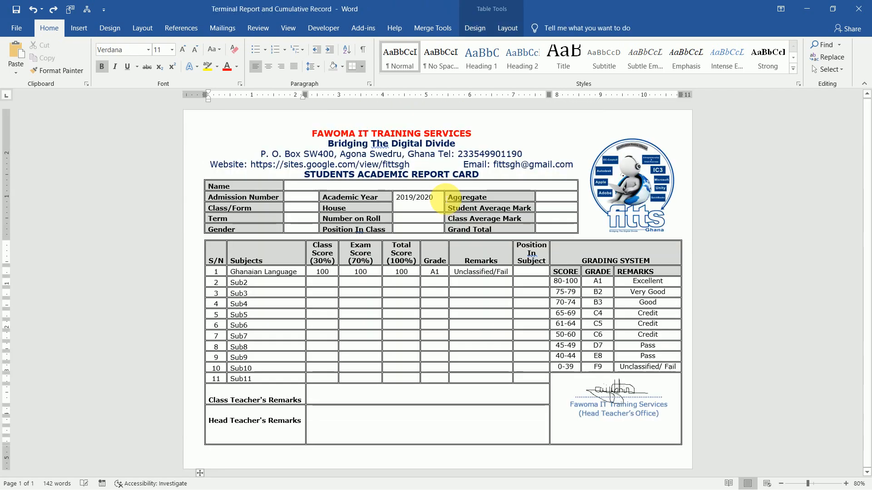
pyautogui.hotkey('ctrl', 'z')
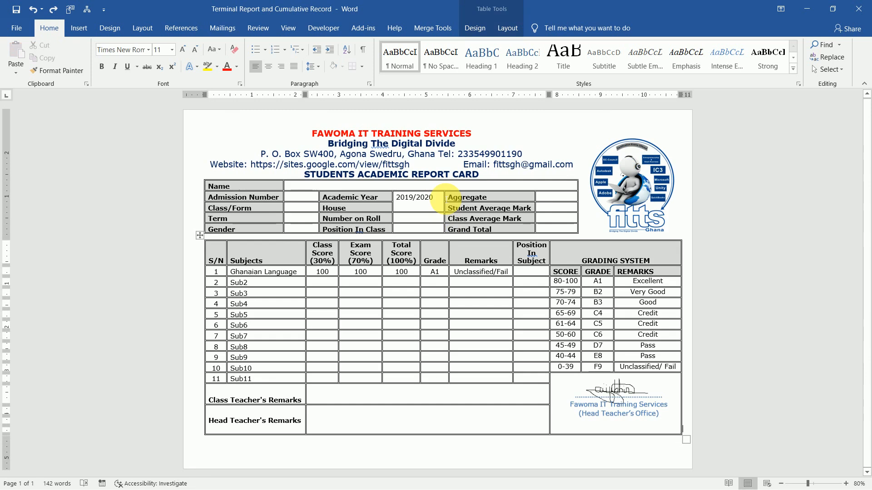
pyautogui.hotkey('ctrl', 'z')
pyautogui.hotkey('ctrl', 'z')
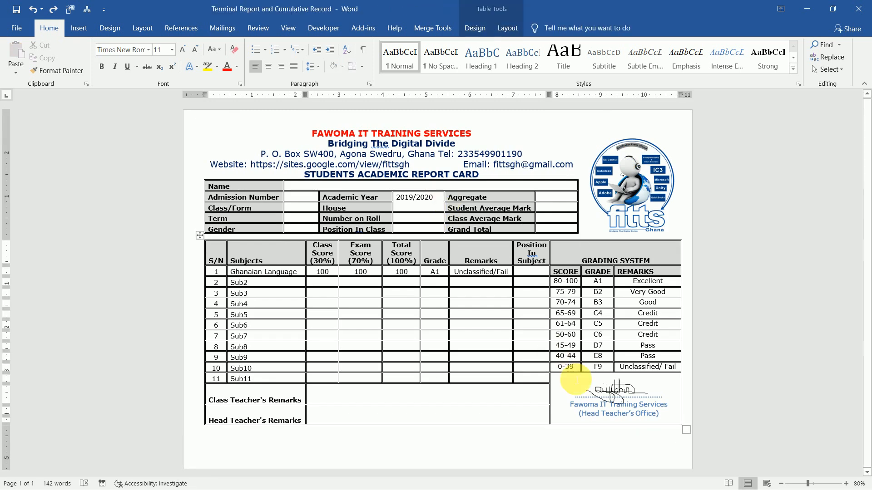
pyautogui.hotkey('ctrl', 'y')
pyautogui.hotkey('ctrl', 'z')
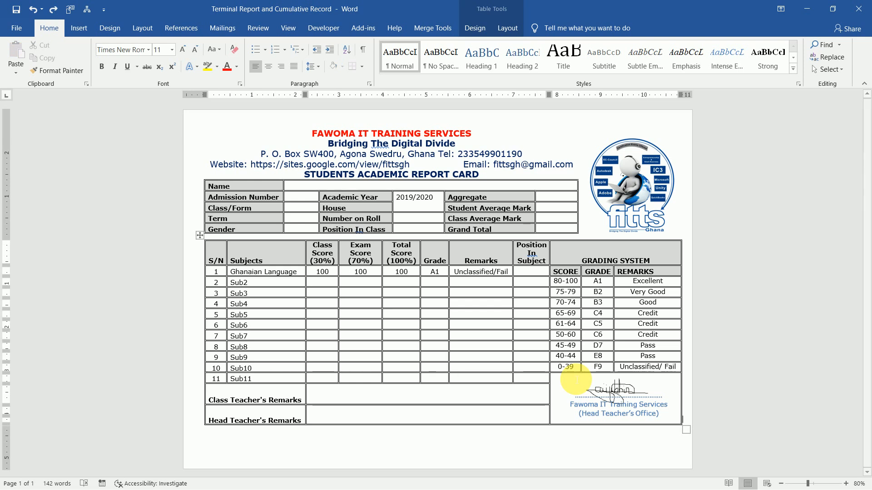
# Insert a page break after the subjects table to start a second page
pyautogui.doubleClick(519, 440)
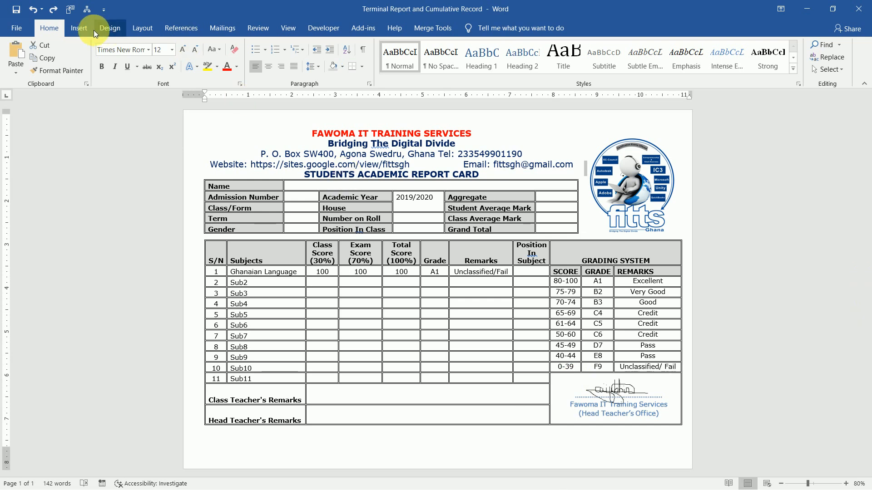
pyautogui.click(79, 28)
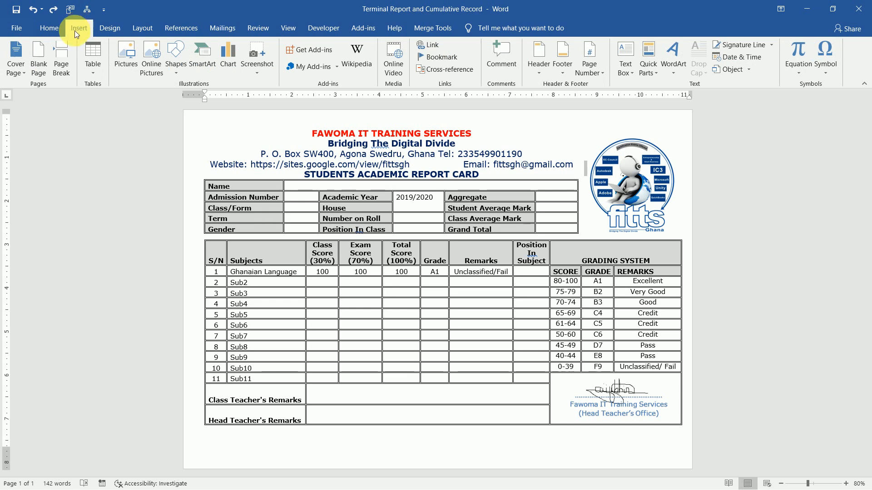
pyautogui.click(64, 54)
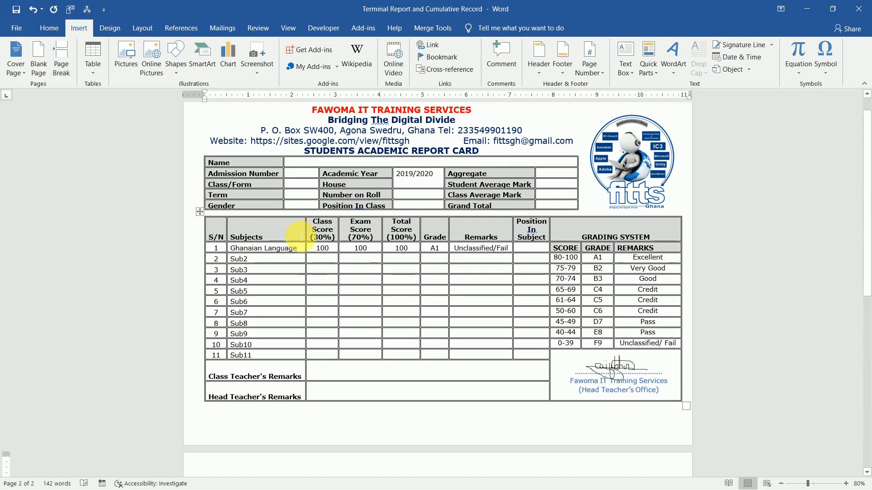
pyautogui.scroll(-3, 301, 236)
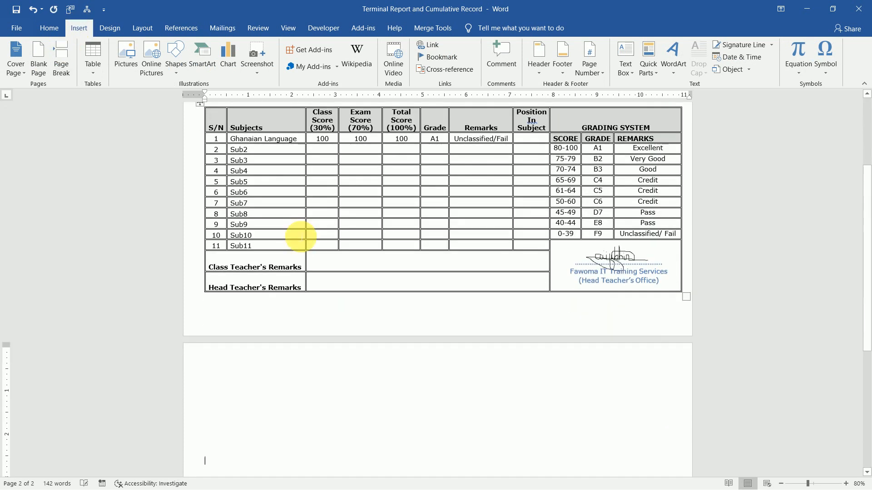
pyautogui.moveTo(865, 265); pyautogui.dragTo(867, 189)
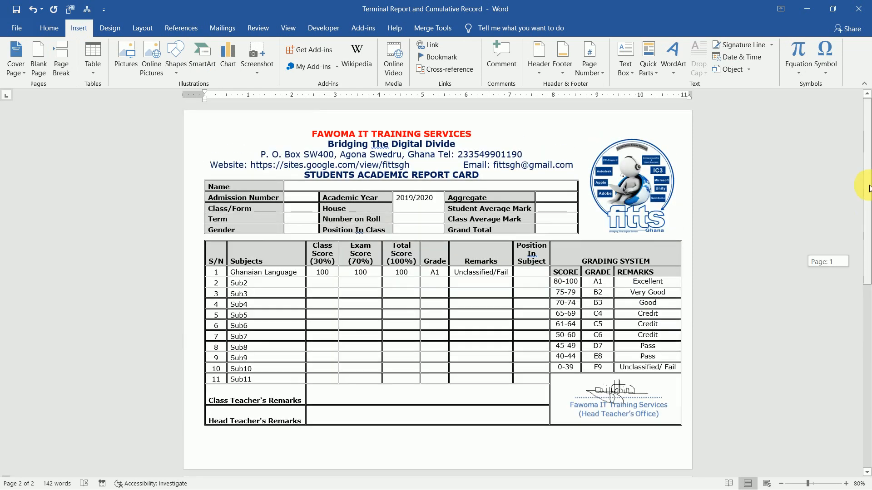
pyautogui.moveTo(868, 189); pyautogui.dragTo(868, 241)
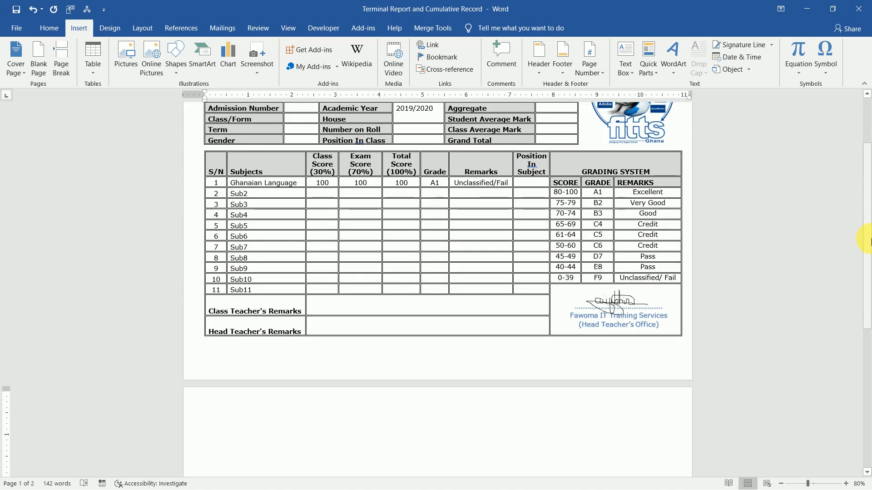
pyautogui.moveTo(870, 239); pyautogui.dragTo(870, 250)
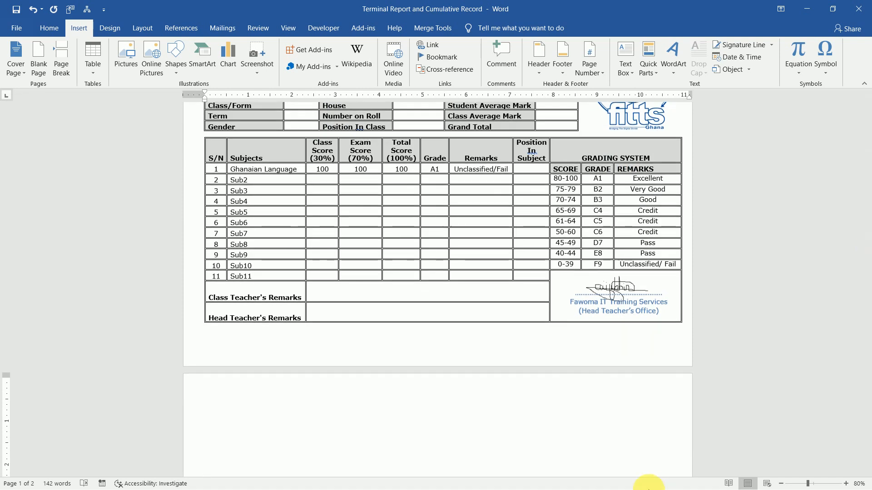
# Switch to the Terminal Report System workbook in Excel
pyautogui.press('super')
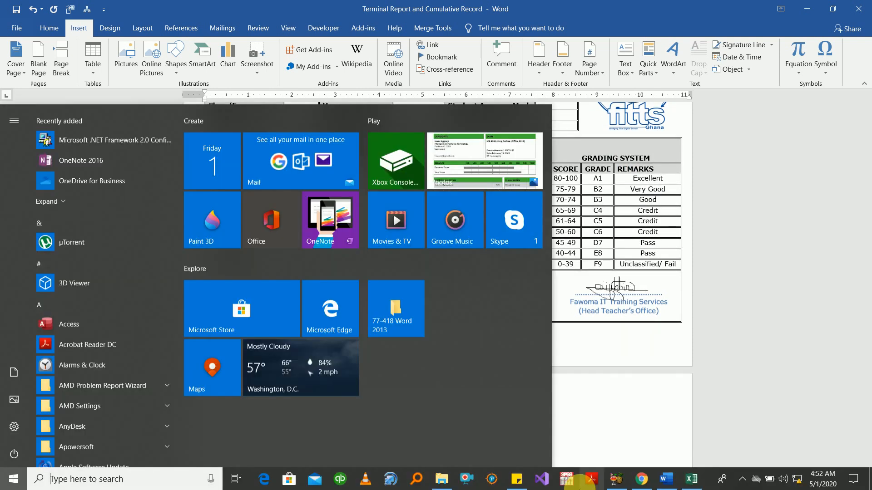
pyautogui.click(695, 480)
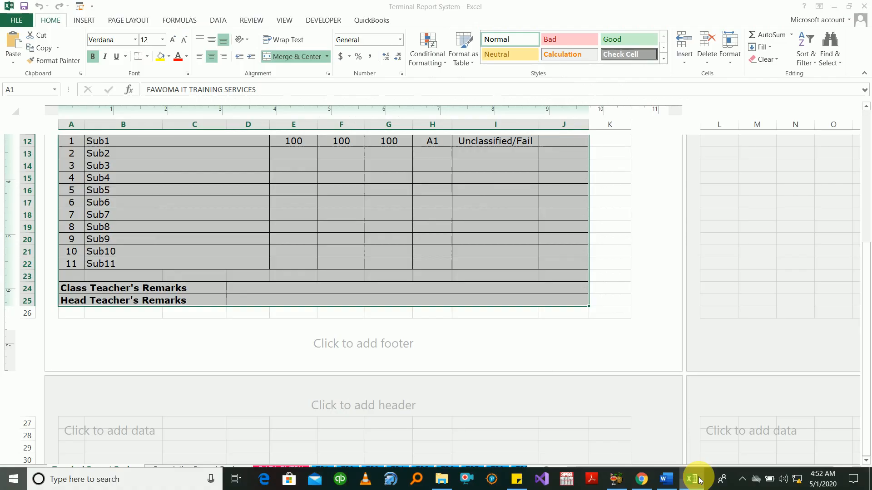